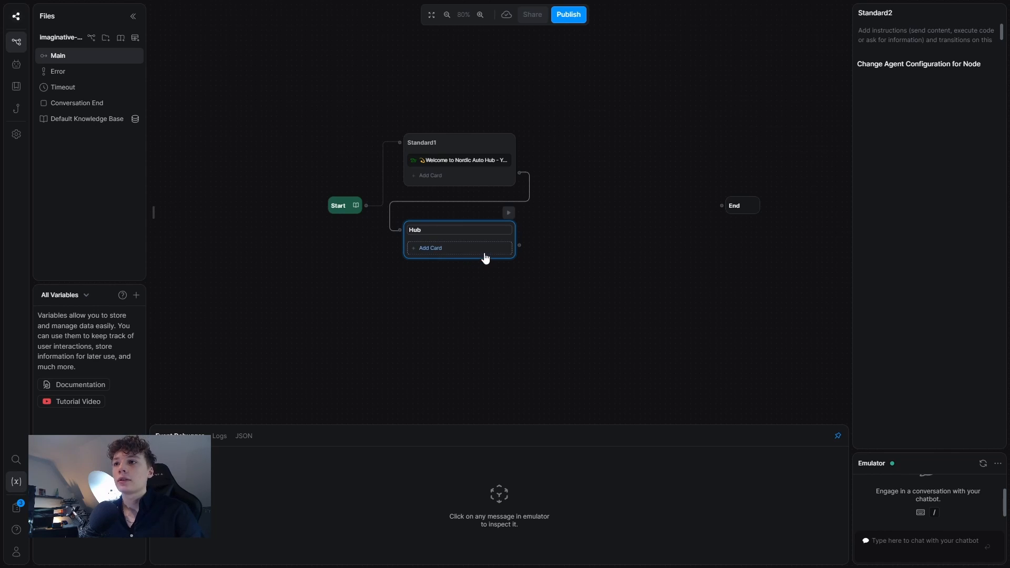
Confirm 'Hub' as the name of the new node following Standard1.
{"action": "key", "text": "Return"}
Add a Single Choice card to Hub with knowledge base search disabled and a rewritten question.
{"action": "left_click", "coordinate": [473, 249]}
{"action": "scroll", "coordinate": [201, 310], "scroll_direction": "down", "scroll_amount": 3}
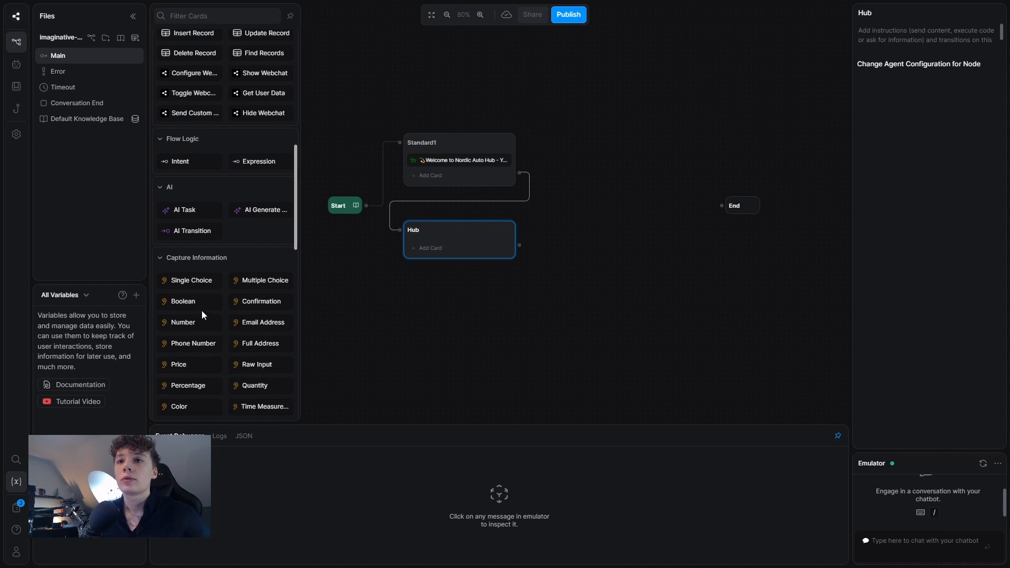
{"action": "left_click", "coordinate": [191, 280]}
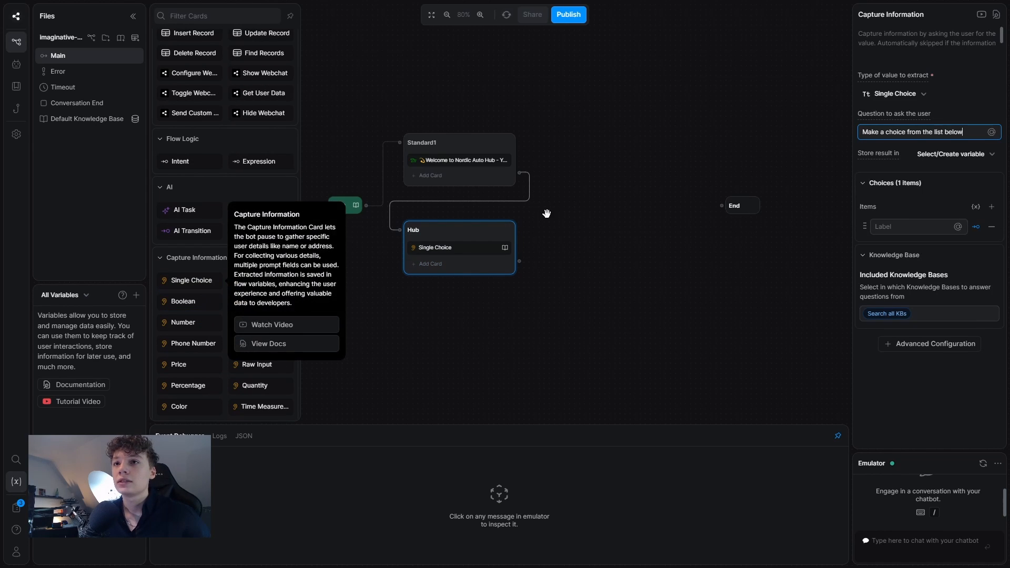
{"action": "left_click", "coordinate": [891, 311]}
{"action": "left_click", "coordinate": [895, 351]}
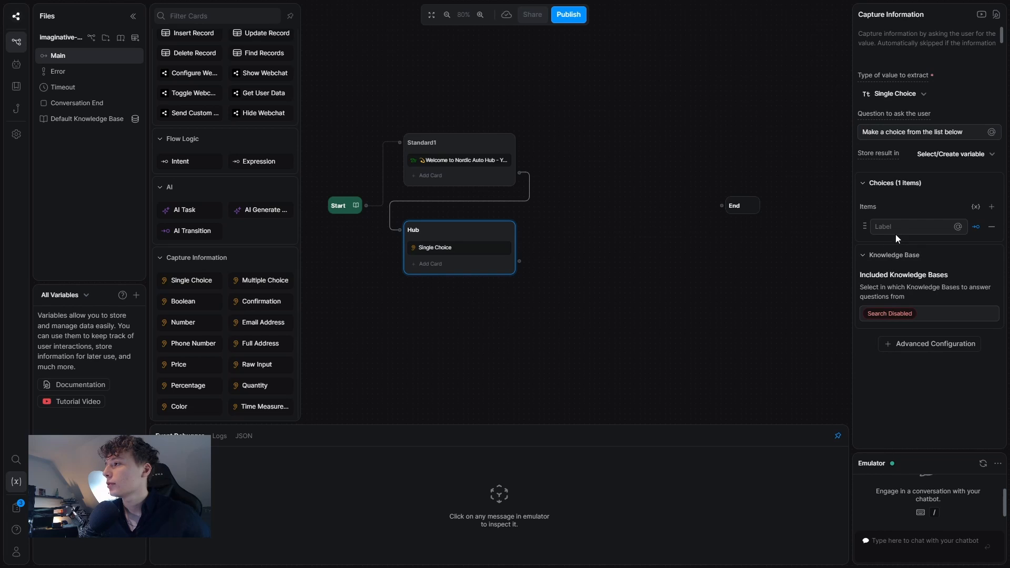
{"action": "triple_click", "coordinate": [921, 131]}
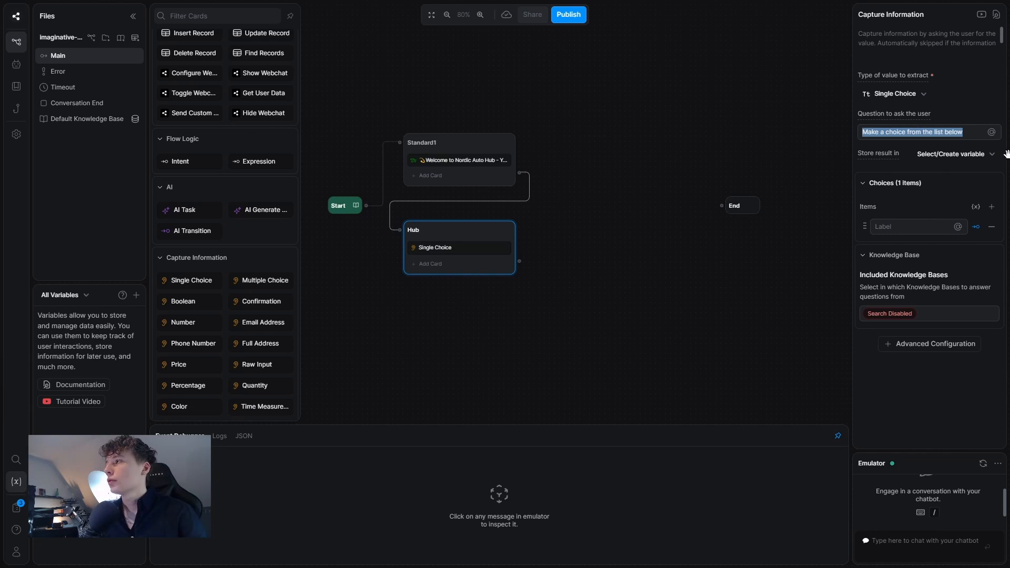
{"action": "type", "text": "What would you like he"}
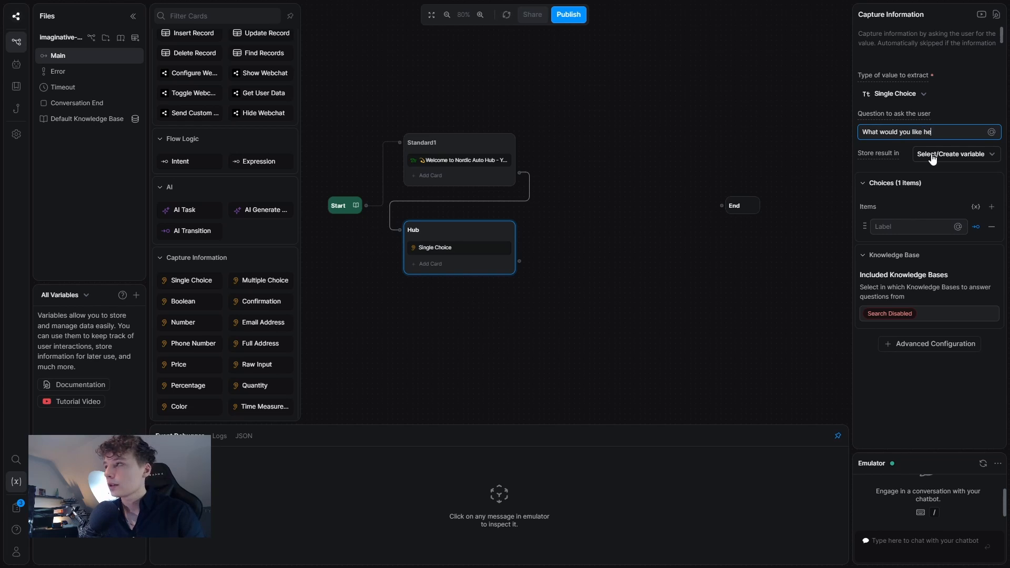
{"action": "type", "text": "l pw"}
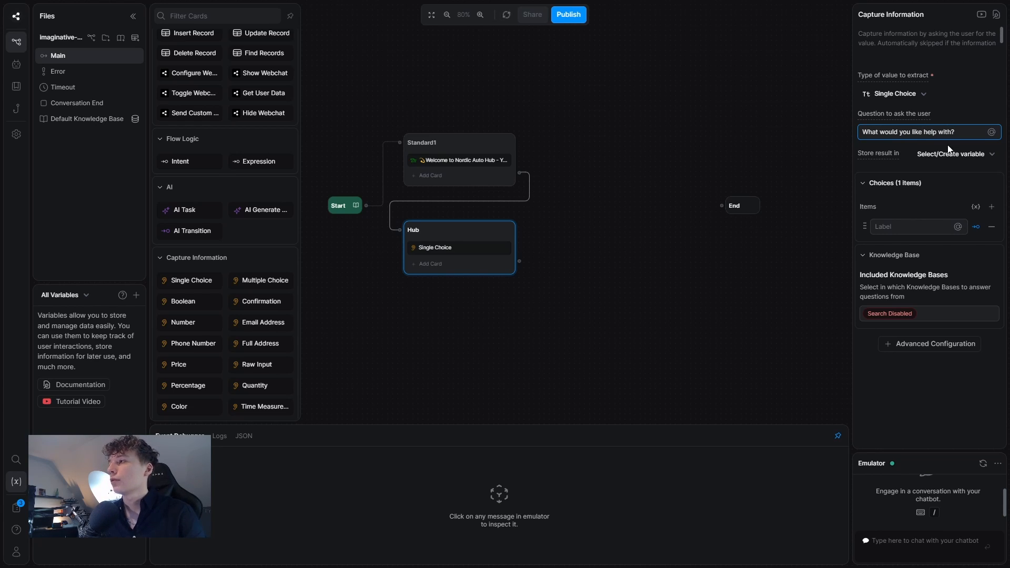
Add the choices About us, Ask a question, Book a call and Cars in store.
{"action": "left_click", "coordinate": [891, 226]}
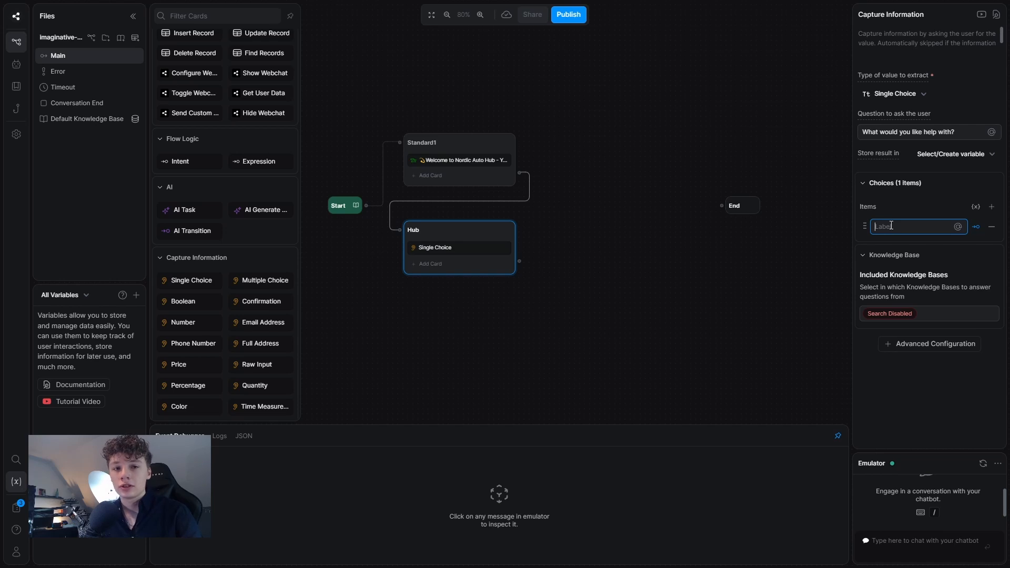
{"action": "type", "text": "About us"}
{"action": "key", "text": "Return"}
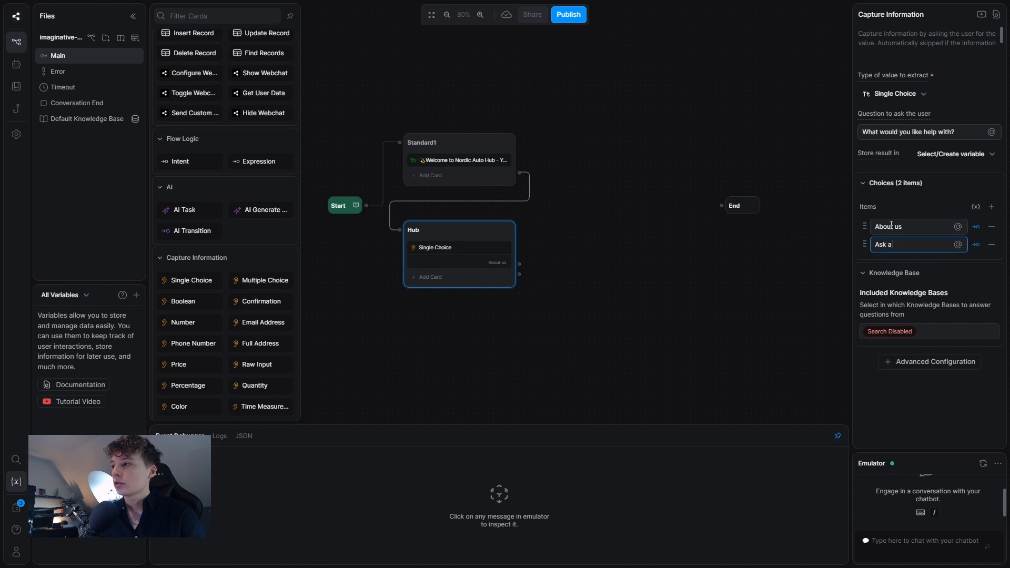
{"action": "type", "text": "Ask a question"}
{"action": "key", "text": "Return"}
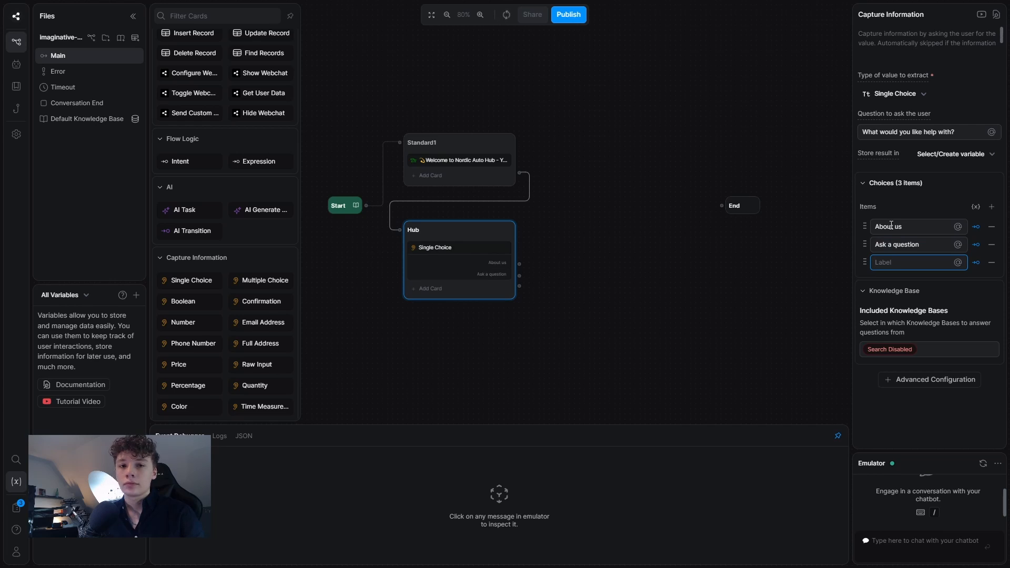
{"action": "type", "text": "B"}
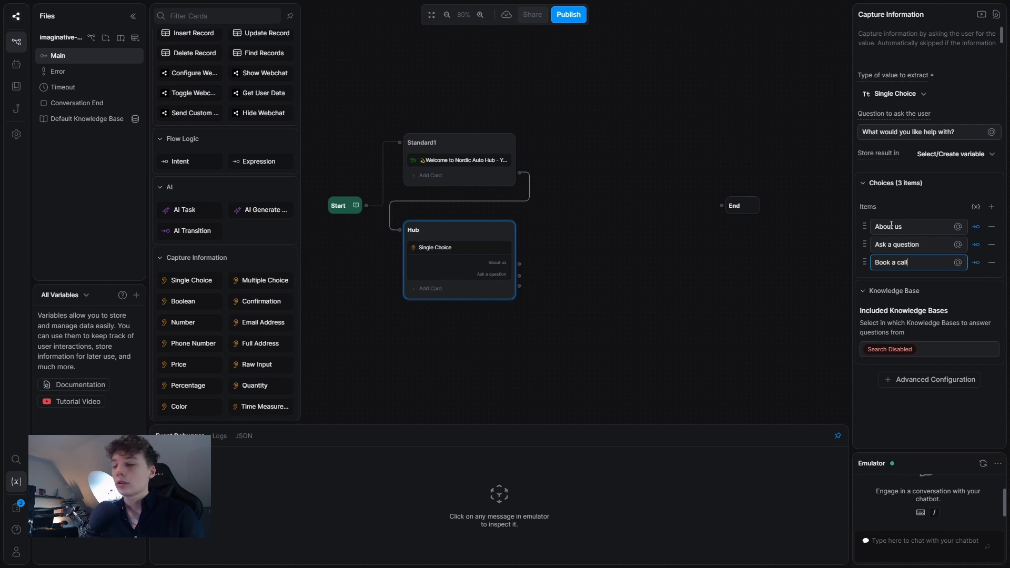
{"action": "type", "text": "ook a call"}
{"action": "key", "text": "Return"}
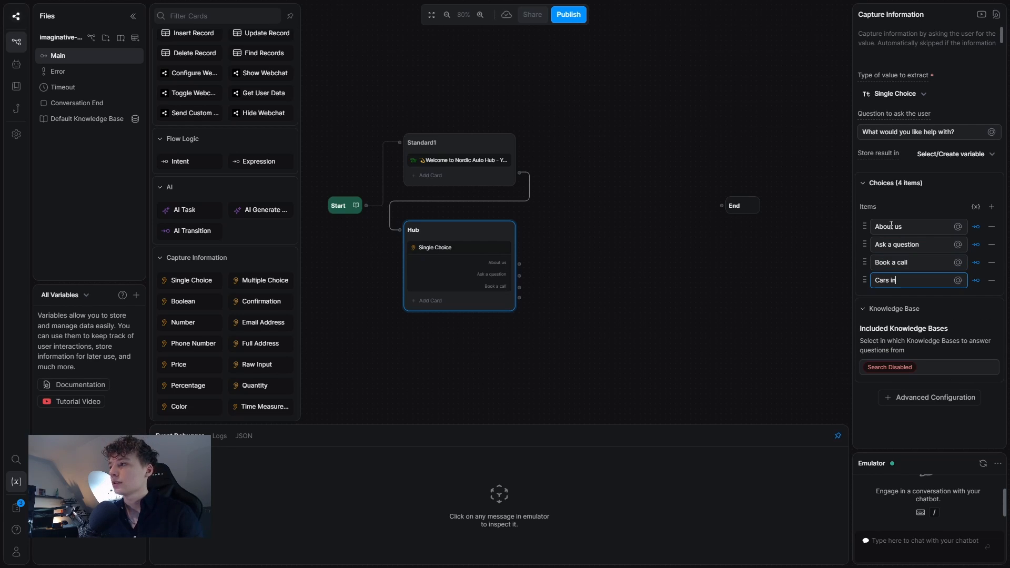
{"action": "type", "text": "Cars in store"}
{"action": "key", "text": "Return"}
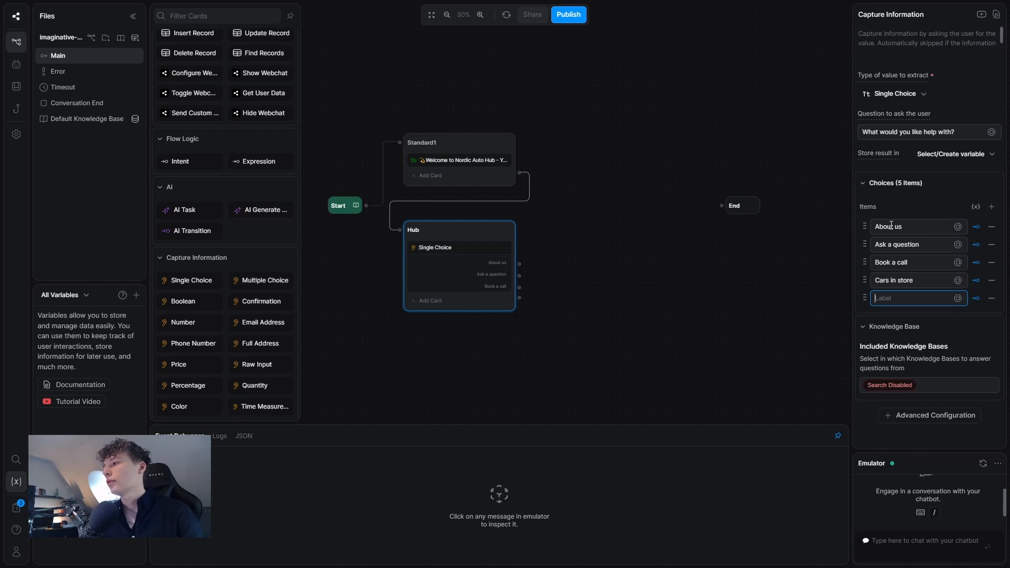
Finish the Quit choice and rearrange the flow, moving the End node right.
{"action": "type", "text": "Quit"}
{"action": "left_click", "coordinate": [548, 245]}
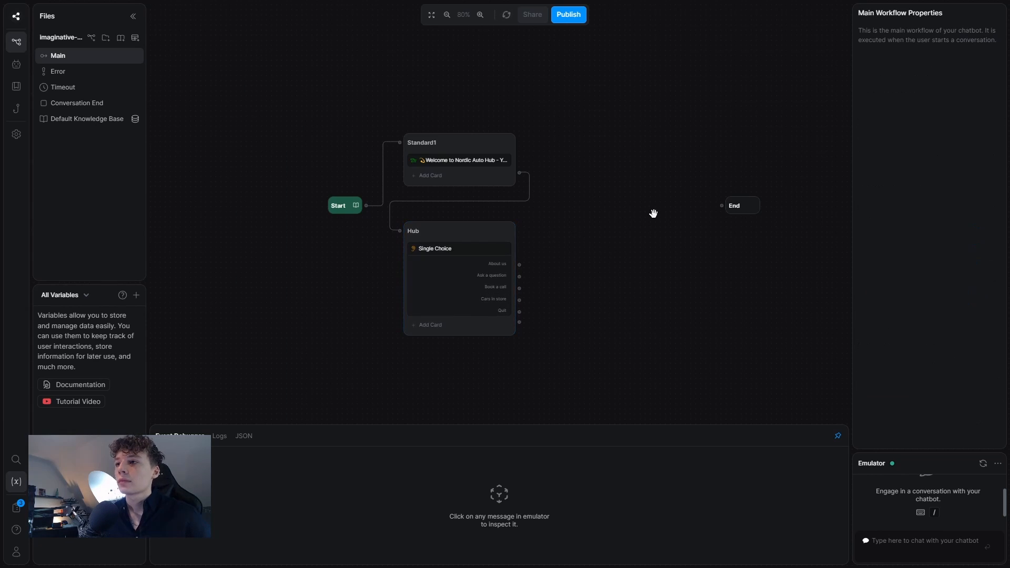
{"action": "left_click_drag", "start_coordinate": [652, 214], "coordinate": [523, 228]}
{"action": "left_click_drag", "start_coordinate": [609, 217], "coordinate": [672, 215]}
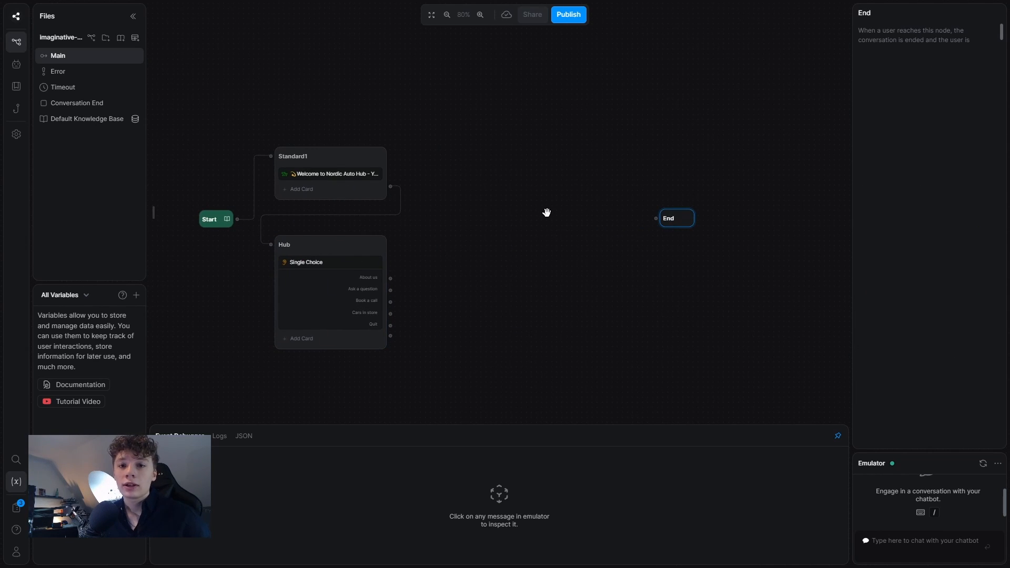
Add a new standard node above the flow, linked from Hub's About us choice.
{"action": "right_click", "coordinate": [477, 141]}
{"action": "left_click", "coordinate": [499, 155]}
{"action": "right_click", "coordinate": [506, 156]}
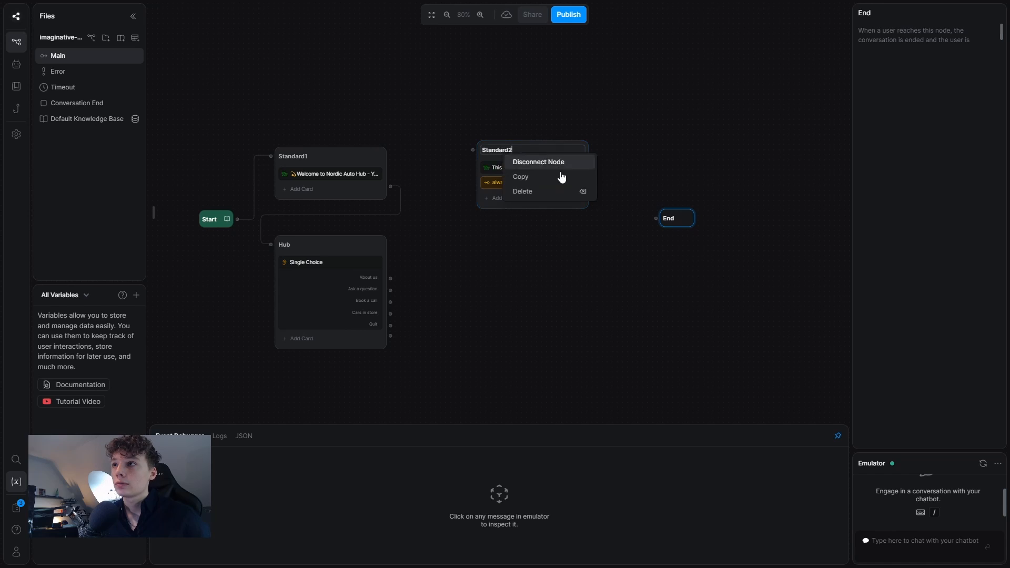
{"action": "left_click", "coordinate": [550, 191]}
{"action": "left_click", "coordinate": [526, 321]}
{"action": "right_click", "coordinate": [494, 150]}
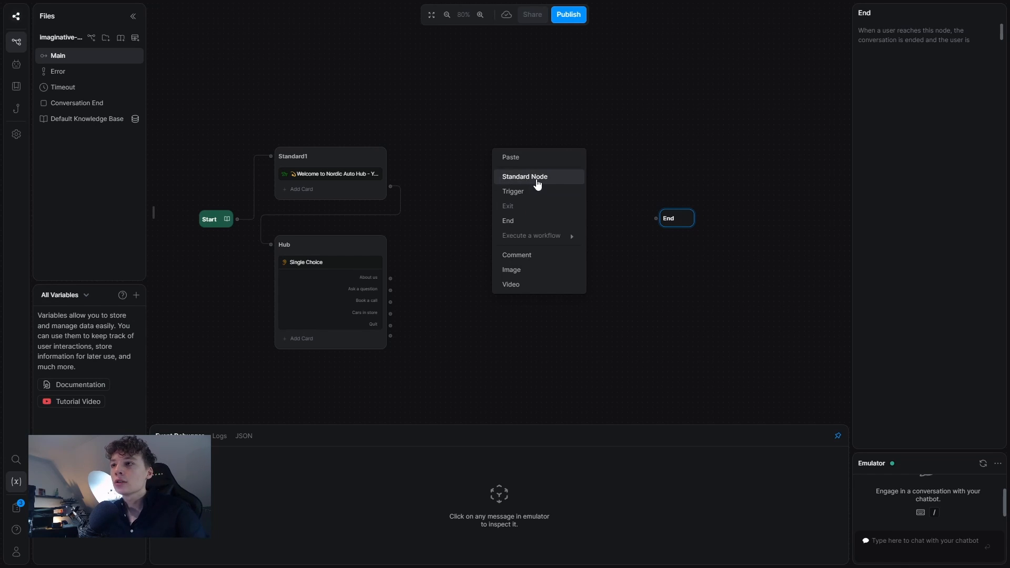
{"action": "left_click", "coordinate": [474, 184]}
{"action": "right_click", "coordinate": [472, 186]}
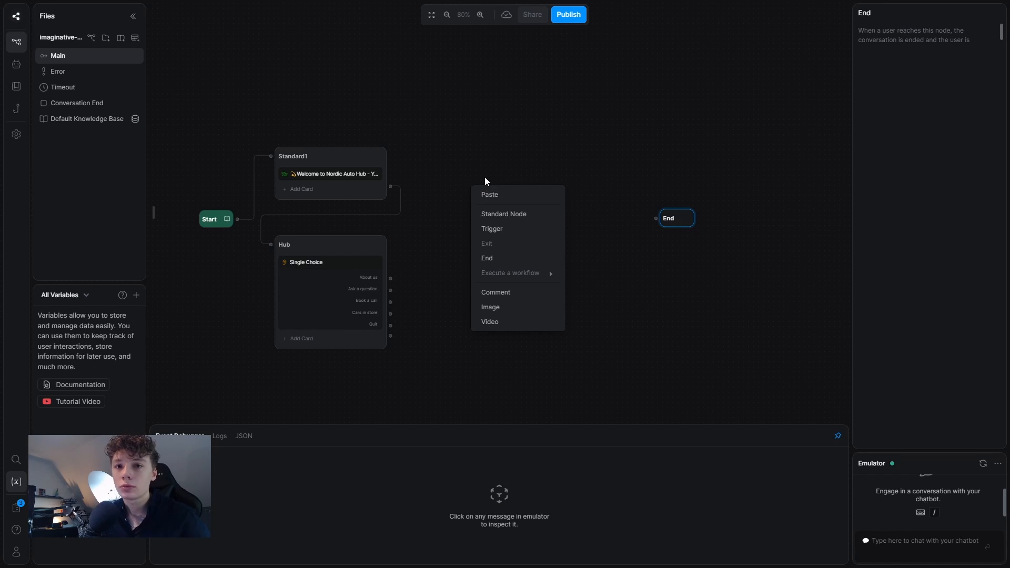
{"action": "left_click", "coordinate": [504, 214]}
{"action": "left_click_drag", "start_coordinate": [541, 190], "coordinate": [530, 134]}
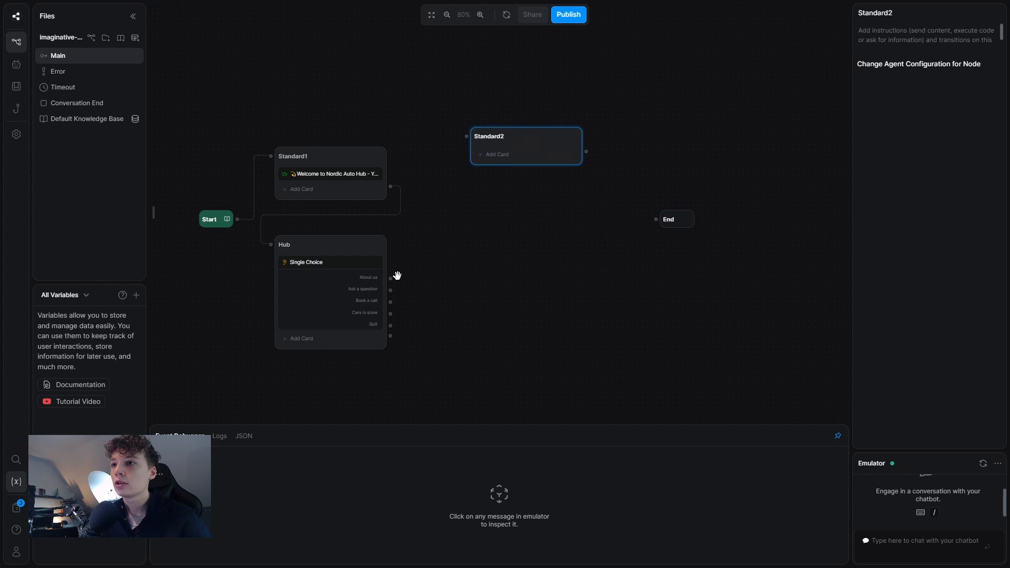
{"action": "left_click_drag", "start_coordinate": [394, 280], "coordinate": [509, 120]}
Rename the node About and give it three pasted intro text messages.
{"action": "double_click", "coordinate": [528, 119]}
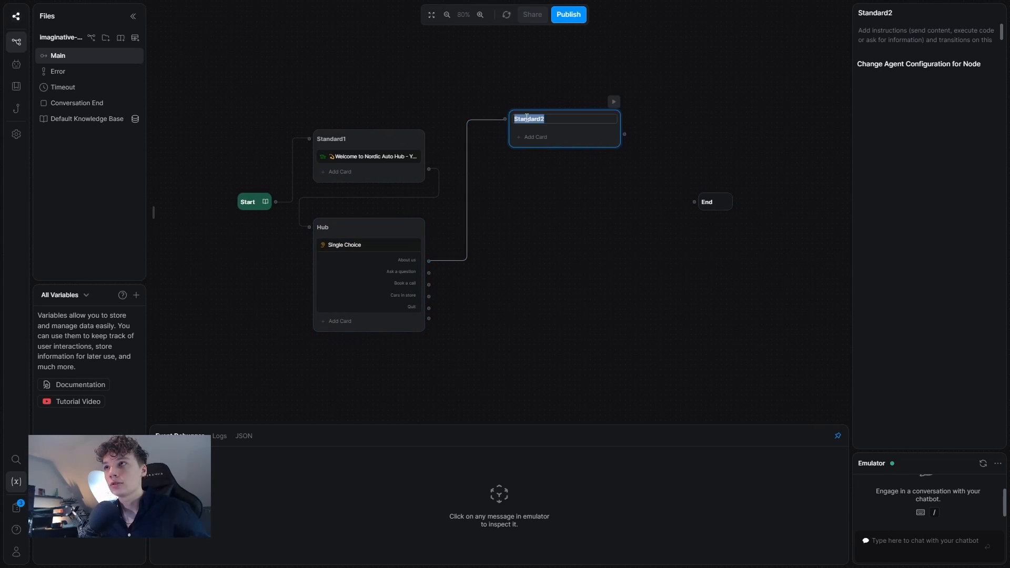
{"action": "type", "text": "About"}
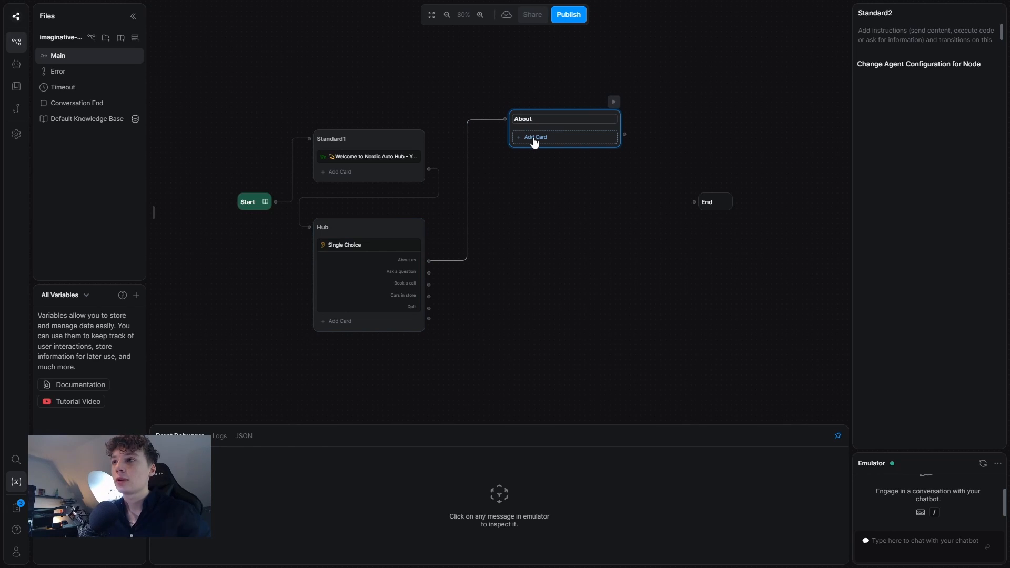
{"action": "left_click", "coordinate": [530, 137]}
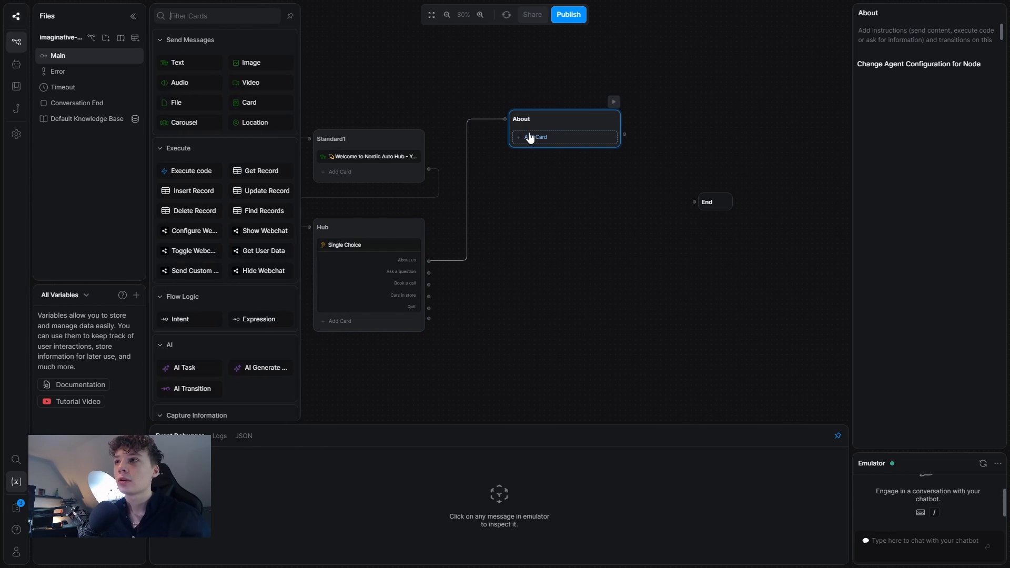
{"action": "left_click", "coordinate": [190, 62]}
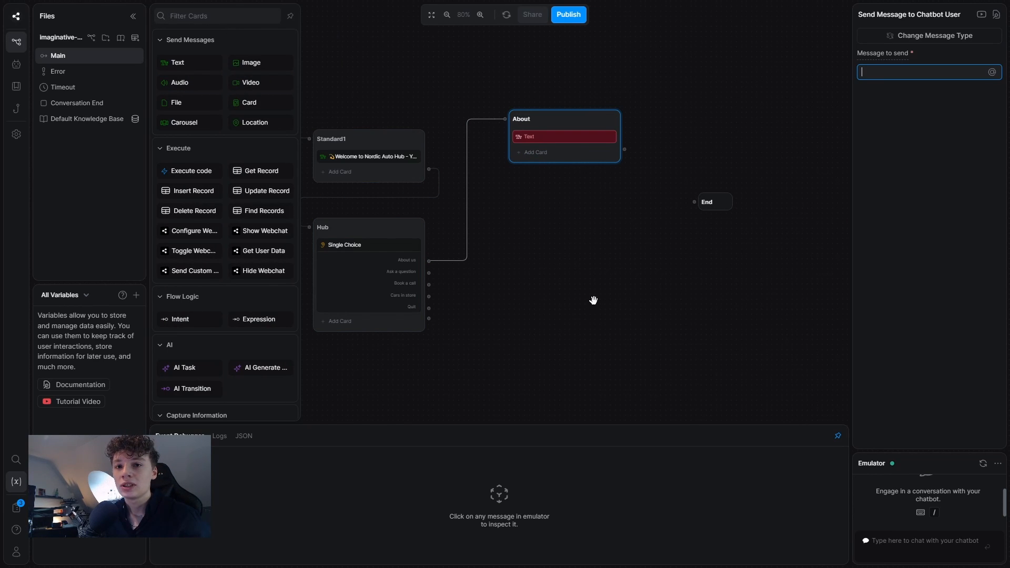
{"action": "key", "text": "ctrl+v"}
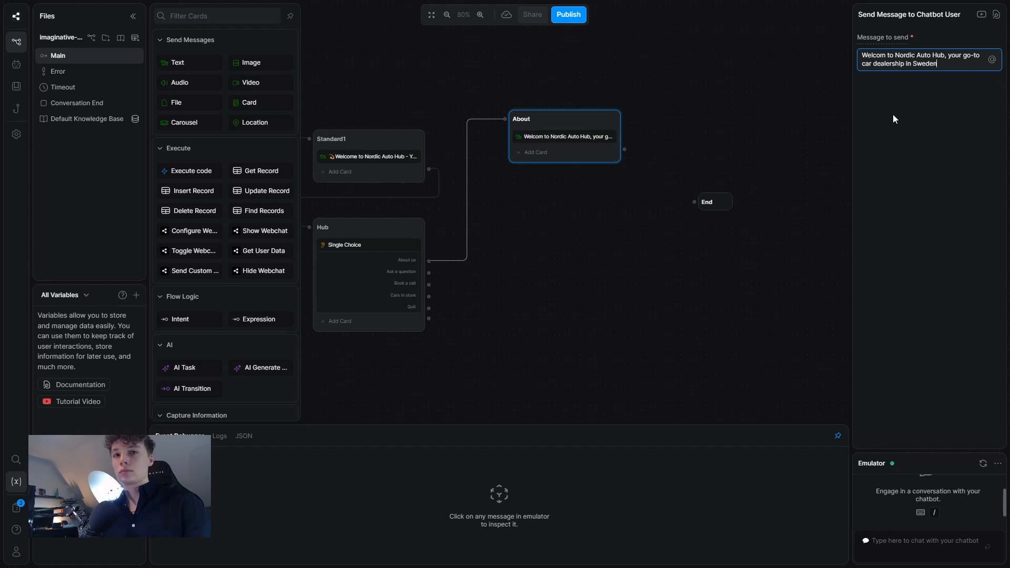
{"action": "key", "text": "Return"}
{"action": "key", "text": "ctrl+v"}
{"action": "key", "text": "Return"}
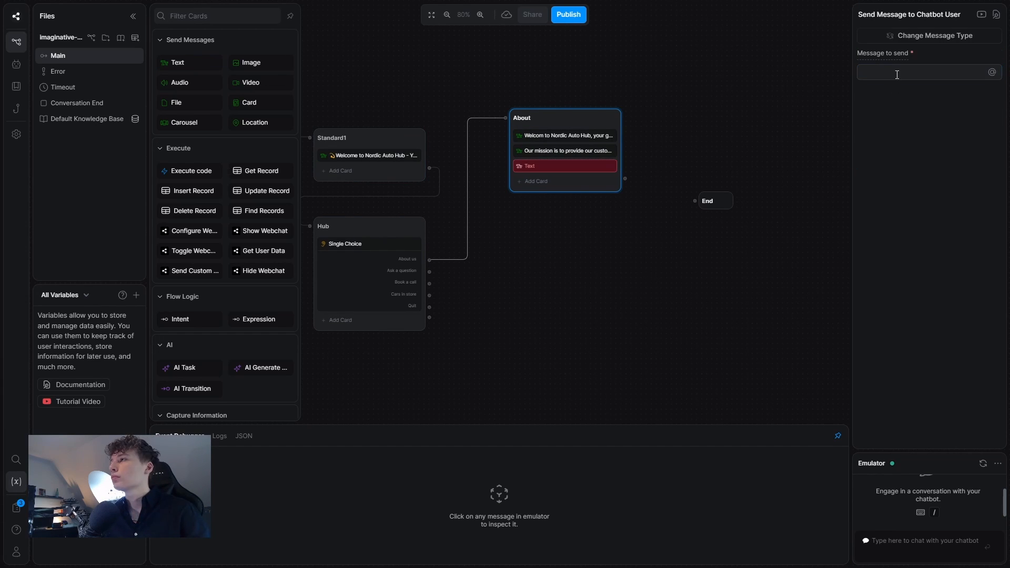
{"action": "key", "text": "ctrl+v"}
{"action": "left_click", "coordinate": [175, 432]}
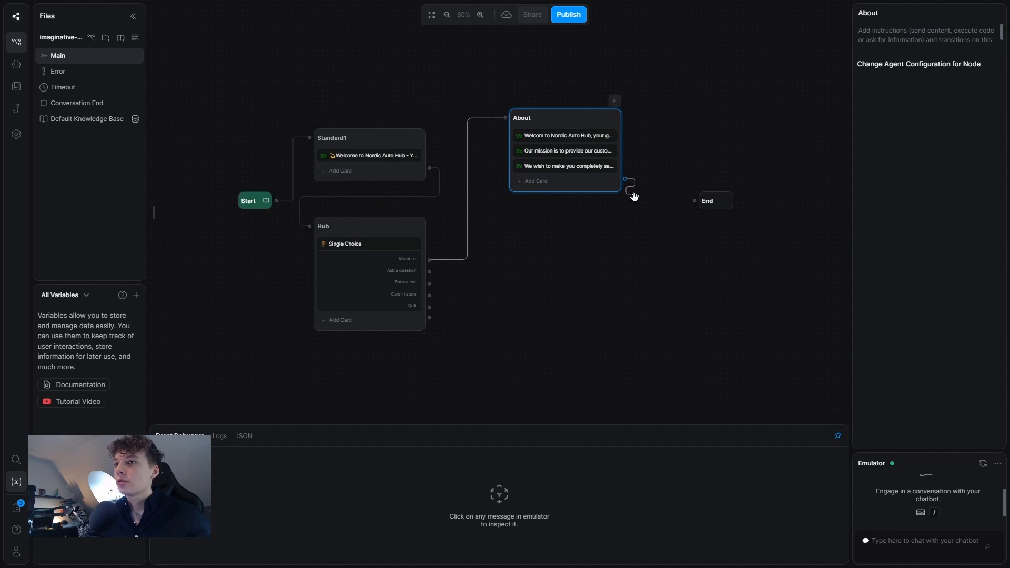
{"action": "scroll", "coordinate": [556, 250], "scroll_direction": "down", "scroll_amount": 1}
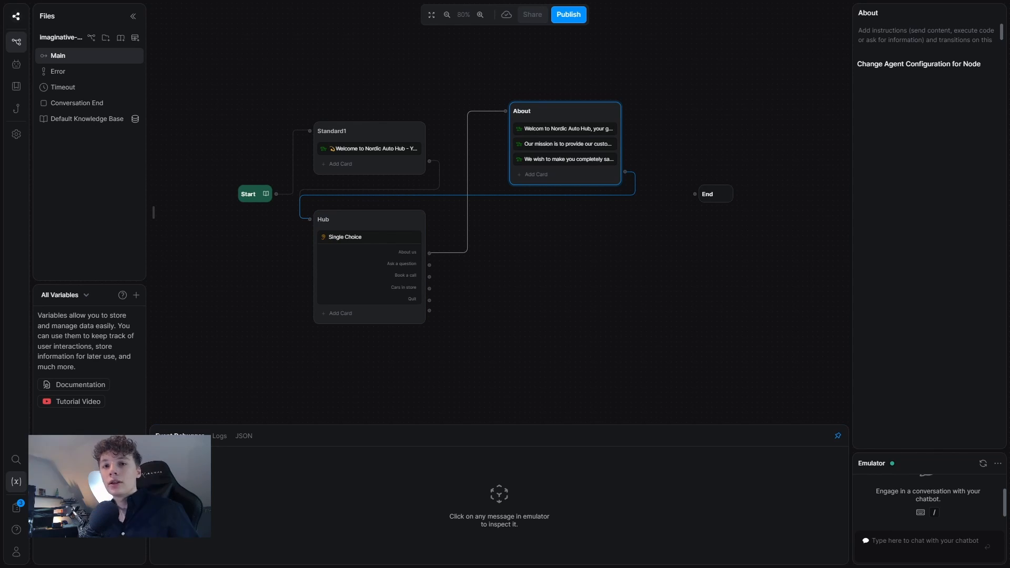
Create a new workflow named QNA, then return to the Main workflow.
{"action": "left_click", "coordinate": [92, 39]}
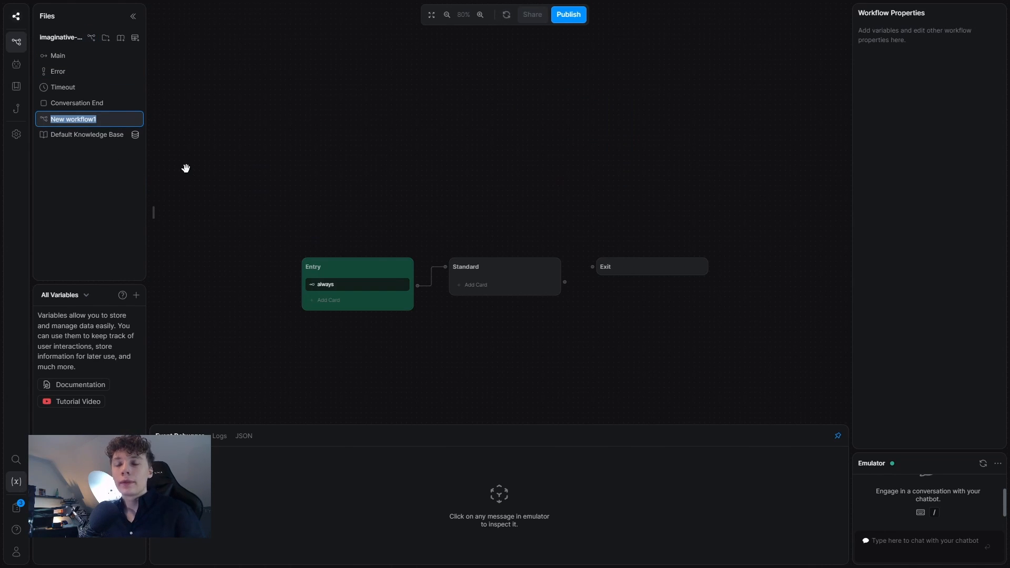
{"action": "type", "text": "QNA"}
{"action": "key", "text": "Return"}
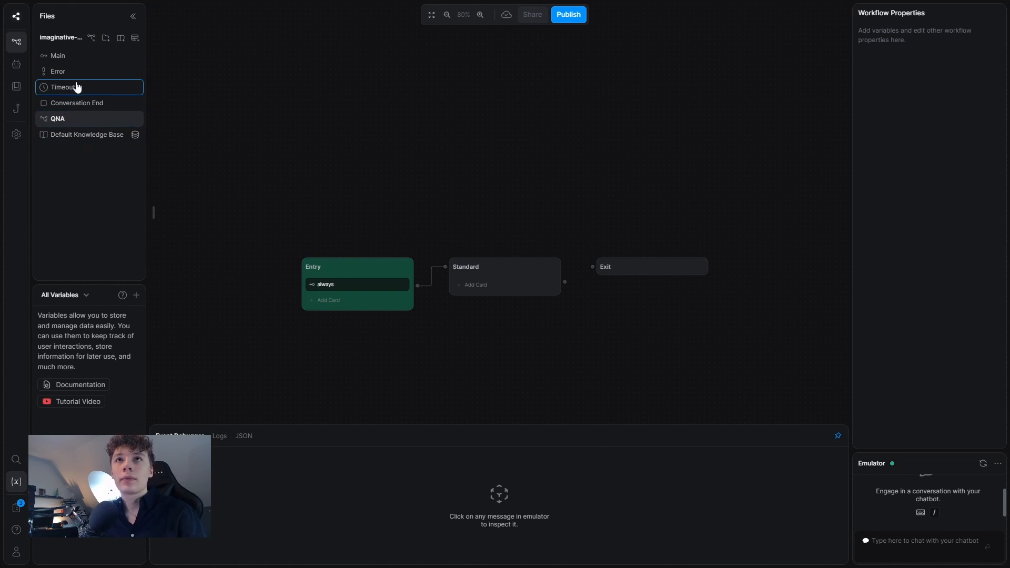
{"action": "left_click", "coordinate": [61, 56]}
{"action": "scroll", "coordinate": [501, 291], "scroll_direction": "down", "scroll_amount": 3}
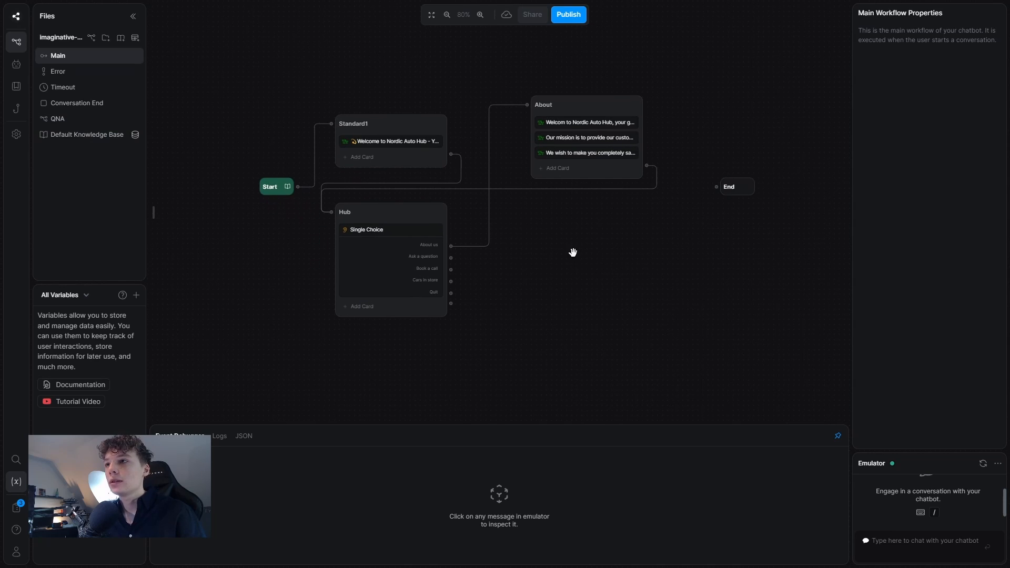
Add a standard node right of Hub, connected from the Ask a question choice.
{"action": "right_click", "coordinate": [573, 255]}
{"action": "left_click", "coordinate": [572, 265]}
{"action": "right_click", "coordinate": [605, 262]}
{"action": "left_click", "coordinate": [610, 302]}
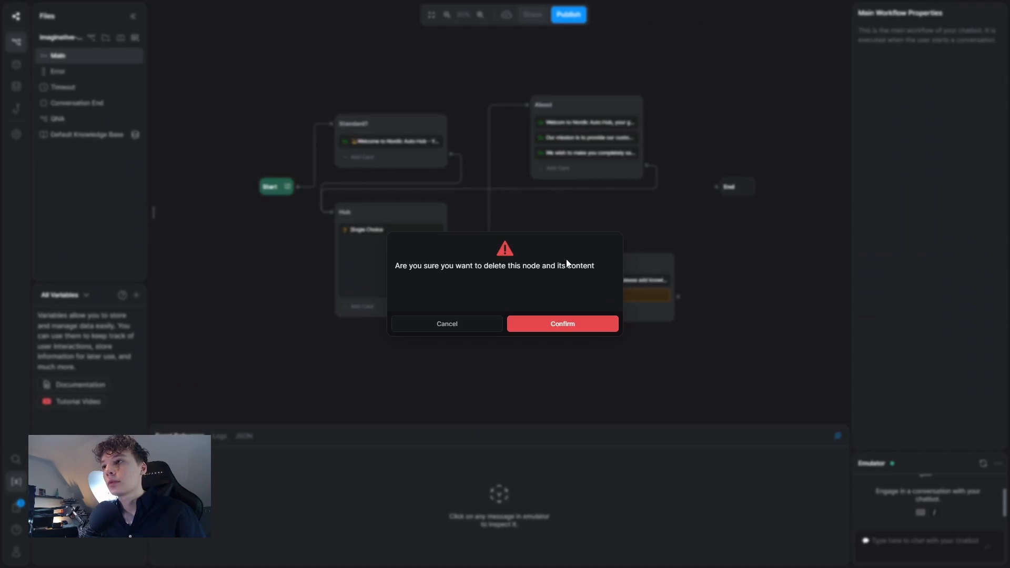
{"action": "left_click", "coordinate": [569, 328]}
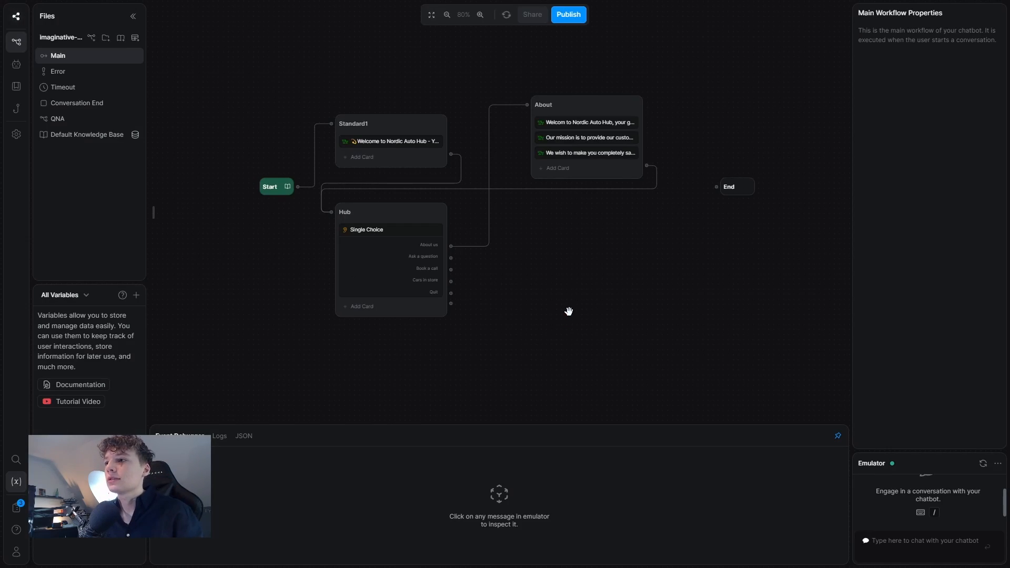
{"action": "right_click", "coordinate": [566, 235]}
{"action": "left_click", "coordinate": [584, 264]}
{"action": "left_click_drag", "start_coordinate": [618, 226], "coordinate": [584, 212]}
{"action": "left_click_drag", "start_coordinate": [451, 258], "coordinate": [570, 216]}
Rename it QNA, add a card running the QNA workflow, and wire its exit to Hub.
{"action": "double_click", "coordinate": [573, 218]}
{"action": "type", "text": "QNA"}
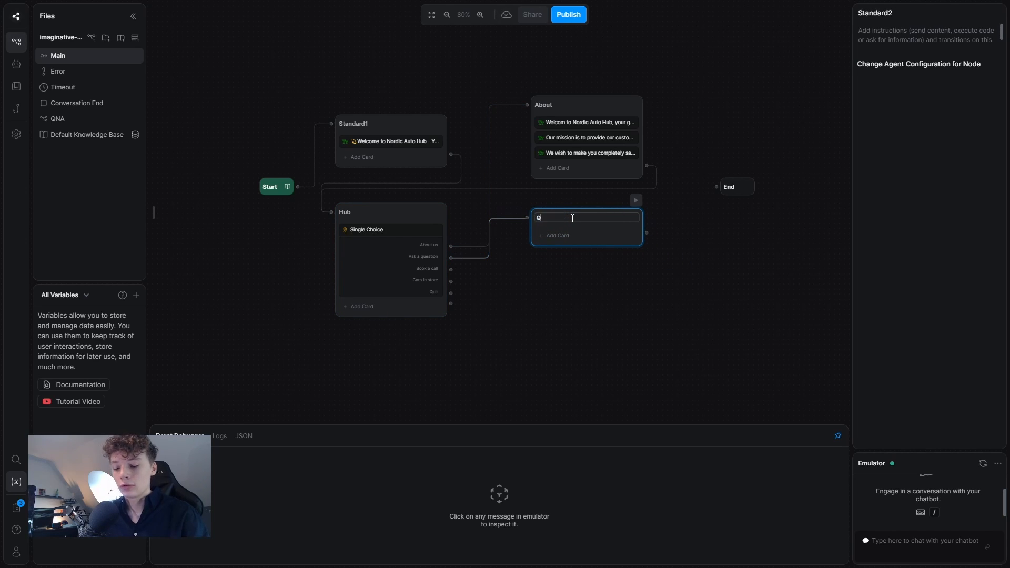
{"action": "left_click", "coordinate": [558, 235]}
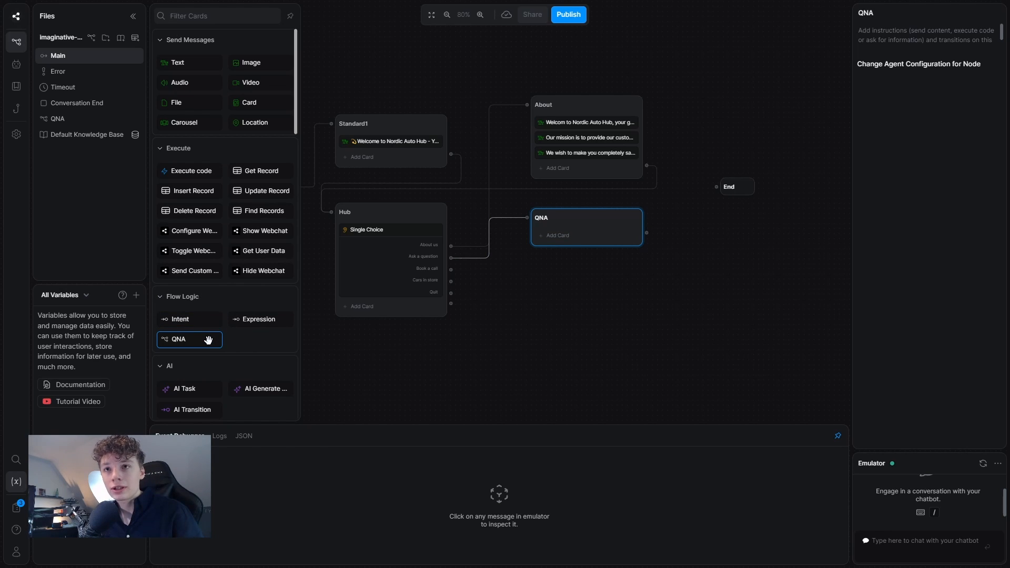
{"action": "left_click", "coordinate": [208, 341]}
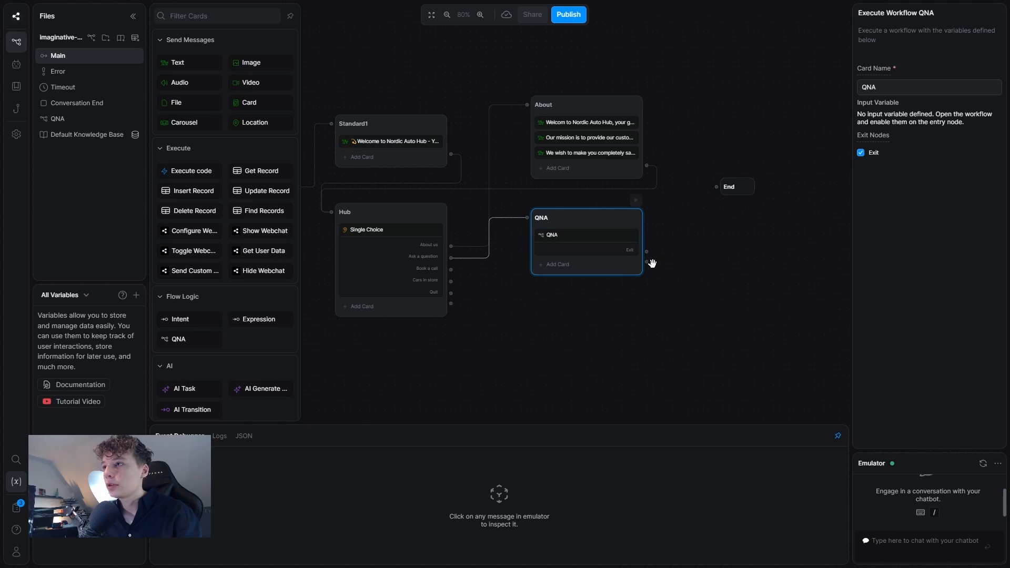
{"action": "left_click_drag", "start_coordinate": [647, 262], "coordinate": [345, 248]}
{"action": "left_click", "coordinate": [607, 285]}
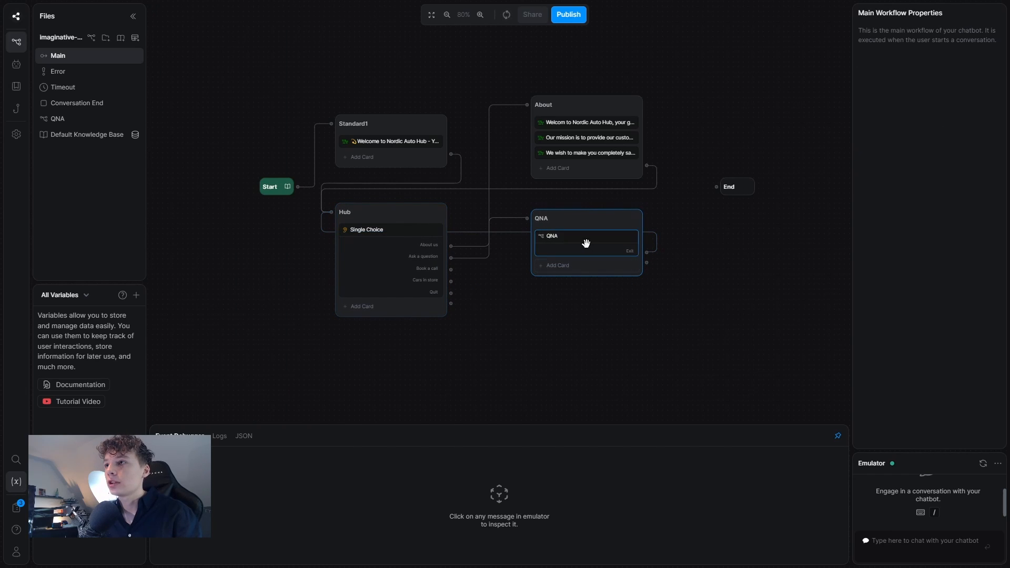
{"action": "left_click", "coordinate": [83, 119]}
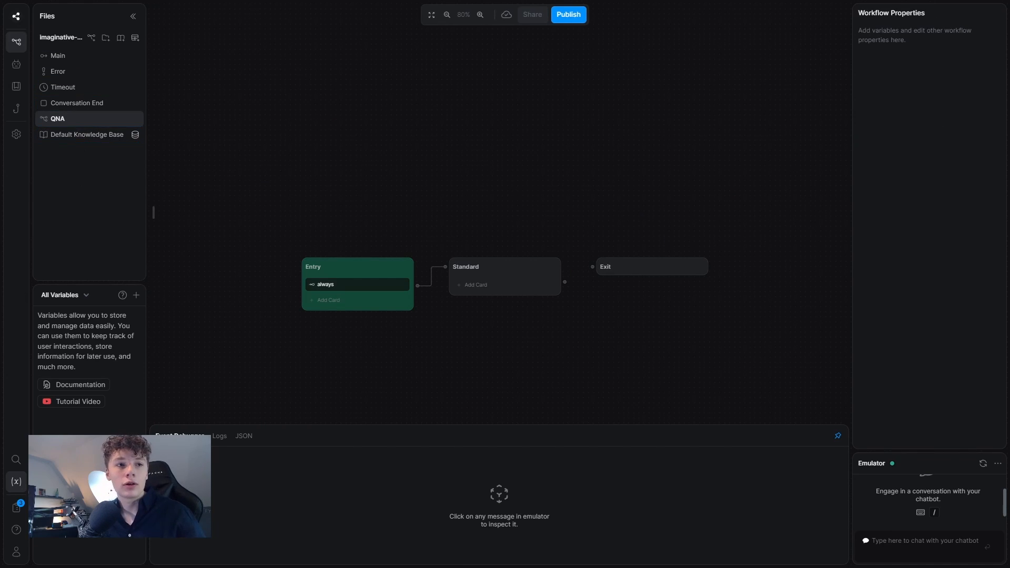
Give the QNA workflow's Standard node a pasted greeting text message.
{"action": "left_click_drag", "start_coordinate": [613, 266], "coordinate": [870, 248]}
{"action": "left_click_drag", "start_coordinate": [768, 249], "coordinate": [655, 242]}
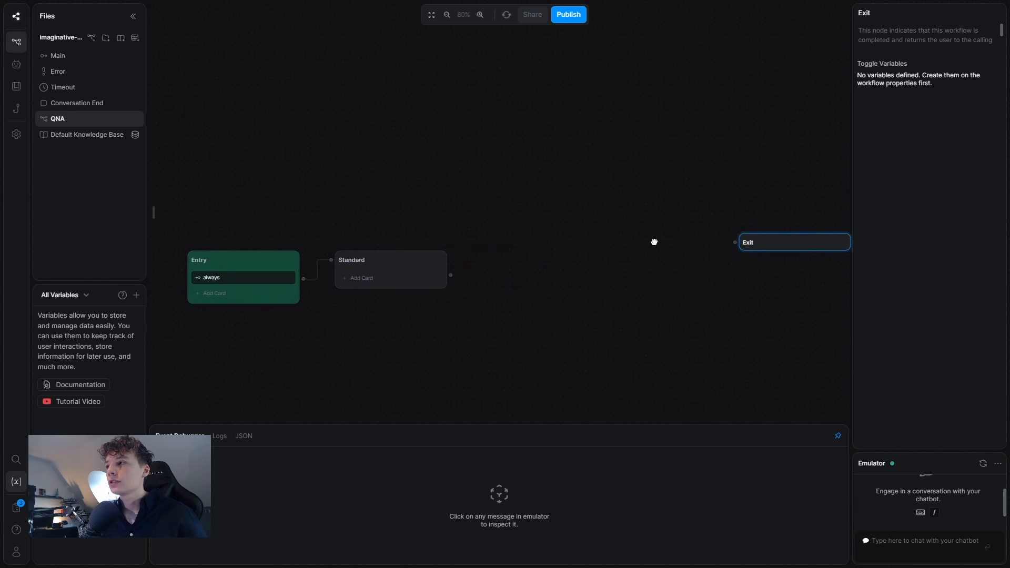
{"action": "left_click", "coordinate": [387, 281]}
{"action": "left_click", "coordinate": [177, 62]}
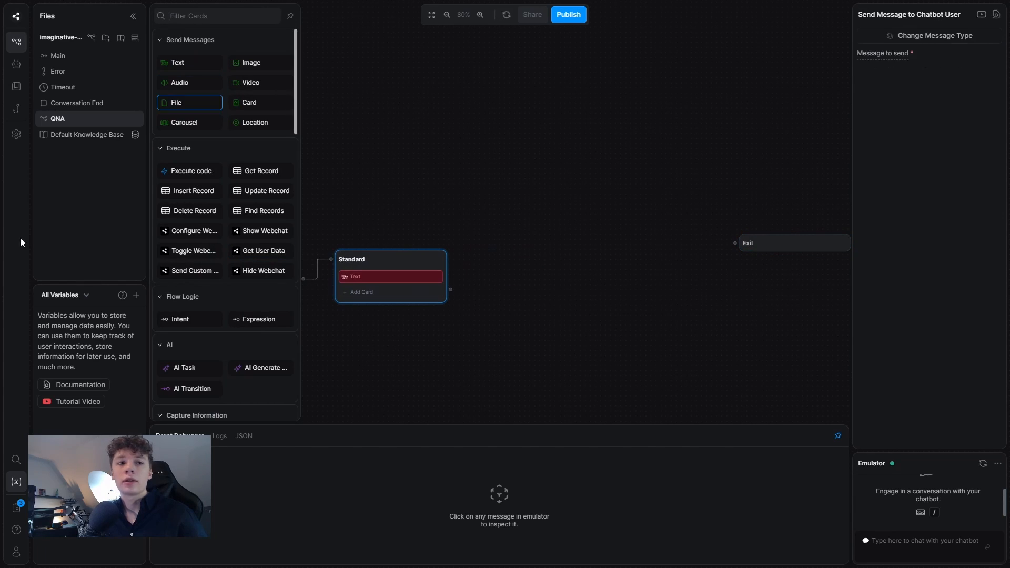
{"action": "type", "text": "Alright I am here to answer all of your questions. Please take your time and I will do my best to give a suitable answer."}
{"action": "left_click", "coordinate": [631, 153]}
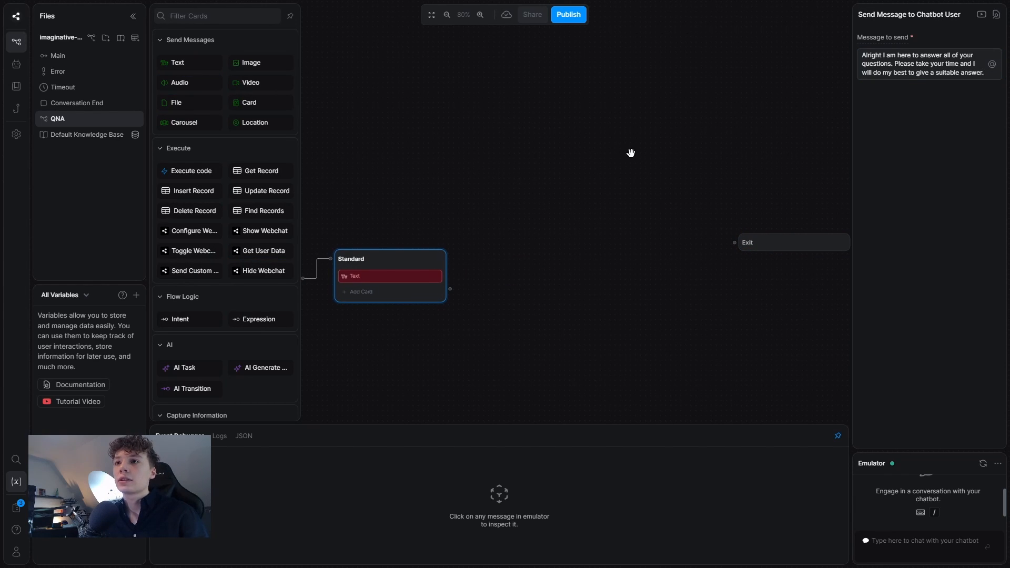
Add a Standard1 node after the greeting, holding a Raw Input capture card.
{"action": "left_click_drag", "start_coordinate": [548, 225], "coordinate": [502, 206]}
{"action": "right_click", "coordinate": [443, 262]}
{"action": "left_click", "coordinate": [469, 272]}
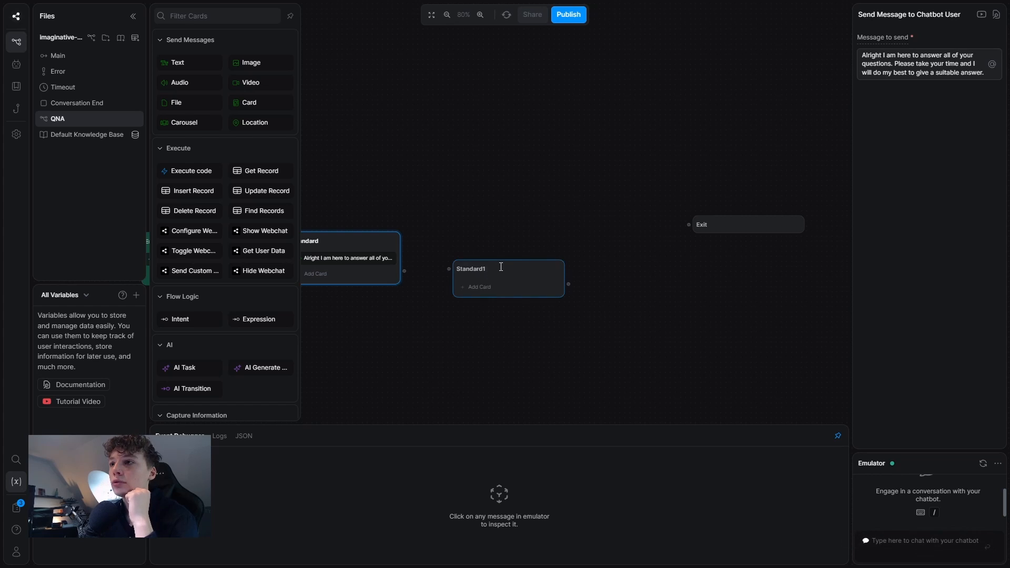
{"action": "left_click_drag", "start_coordinate": [501, 266], "coordinate": [512, 205]}
{"action": "left_click_drag", "start_coordinate": [408, 269], "coordinate": [443, 205]}
{"action": "double_click", "coordinate": [467, 206]}
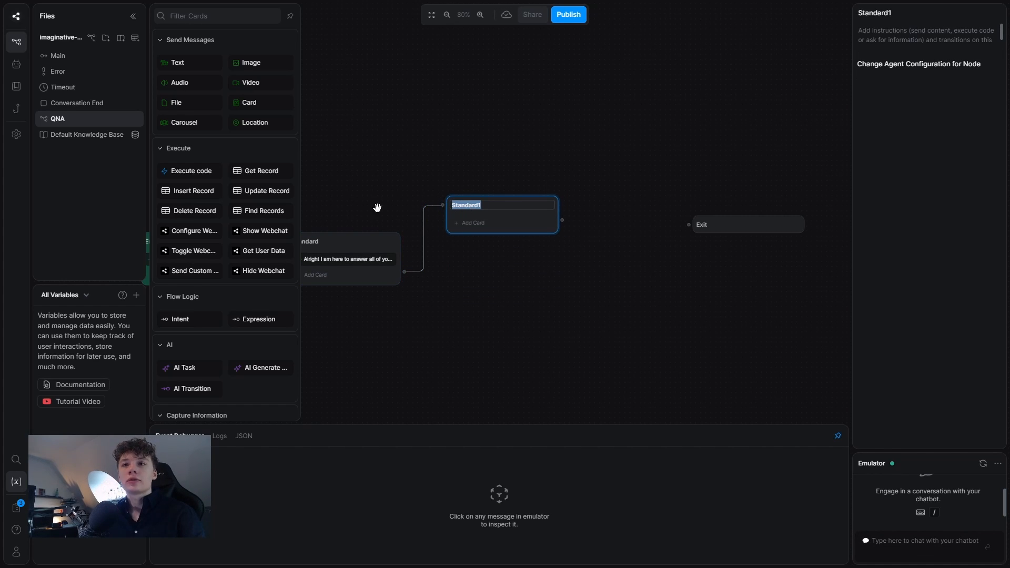
{"action": "scroll", "coordinate": [225, 233], "scroll_direction": "down", "scroll_amount": 7}
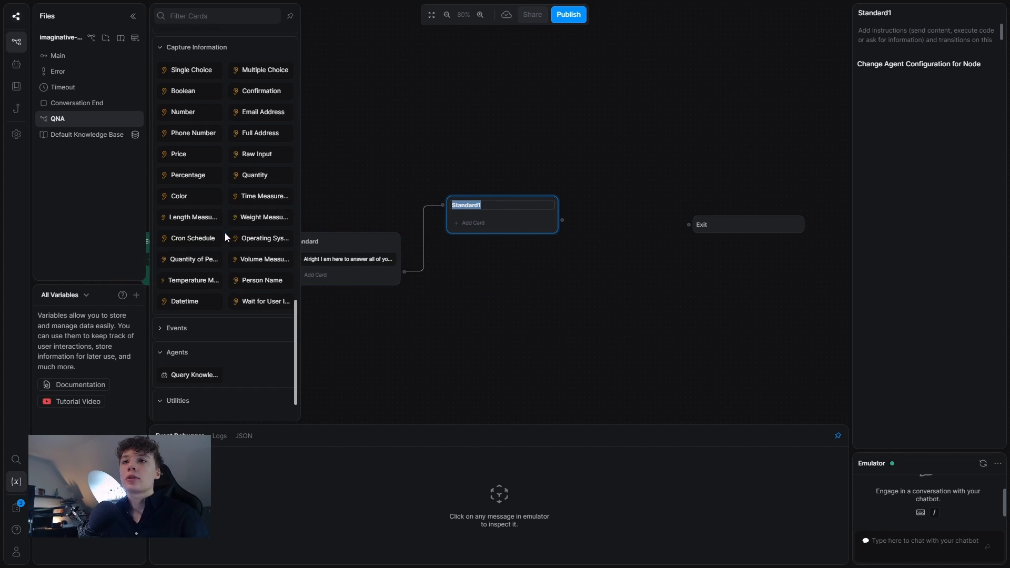
{"action": "left_click", "coordinate": [257, 154]}
Disable knowledge base search on the capture and add a 'Proceed' choice.
{"action": "left_click", "coordinate": [893, 243]}
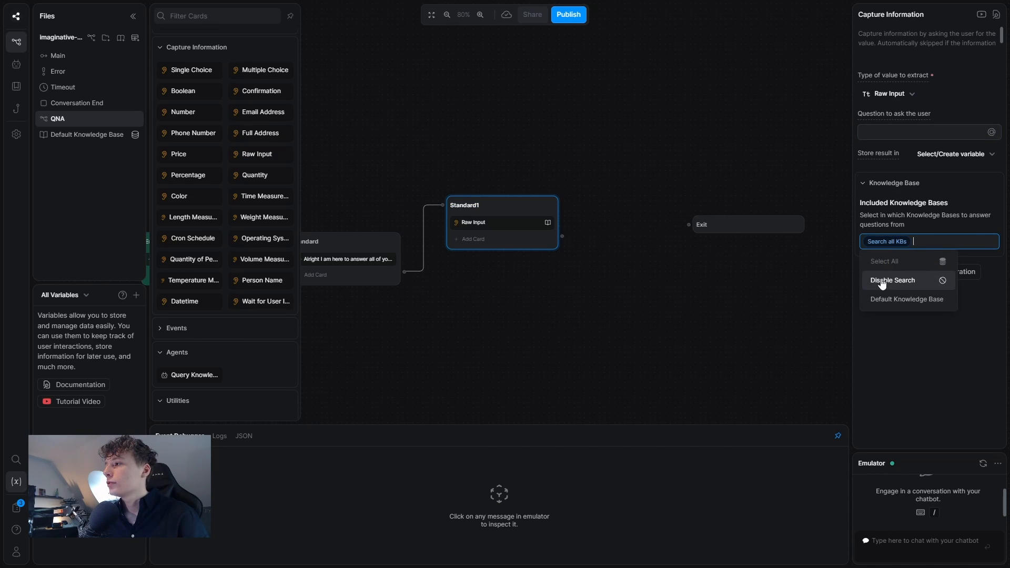
{"action": "left_click", "coordinate": [895, 280]}
{"action": "left_click", "coordinate": [932, 271]}
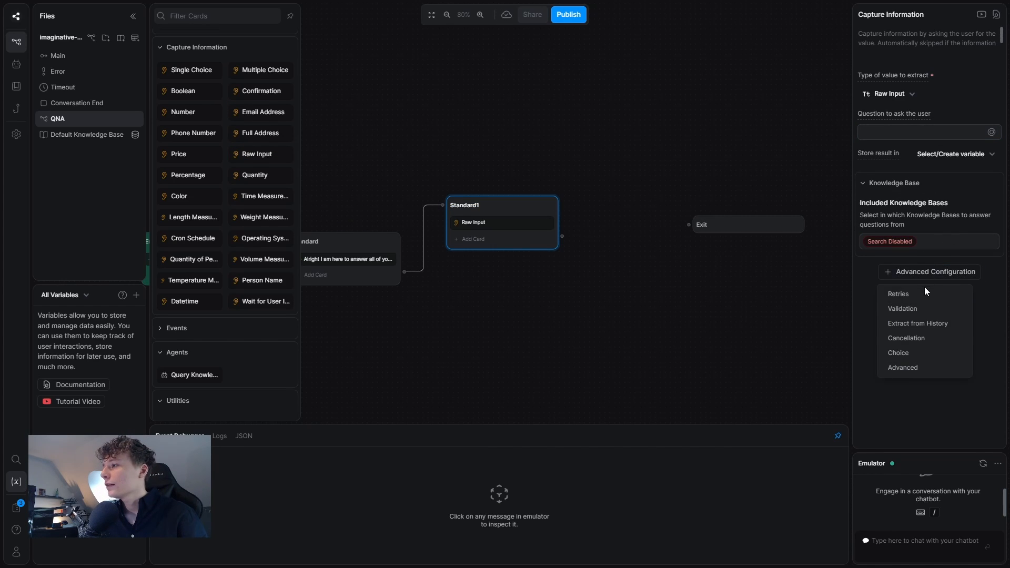
{"action": "left_click", "coordinate": [897, 354]}
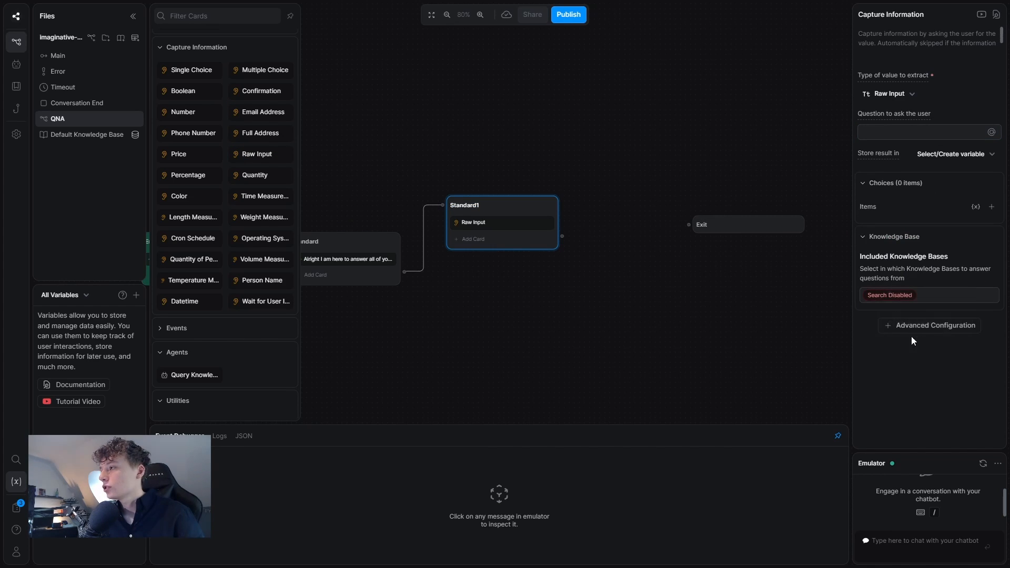
{"action": "left_click", "coordinate": [991, 207]}
{"action": "type", "text": "Proceed"}
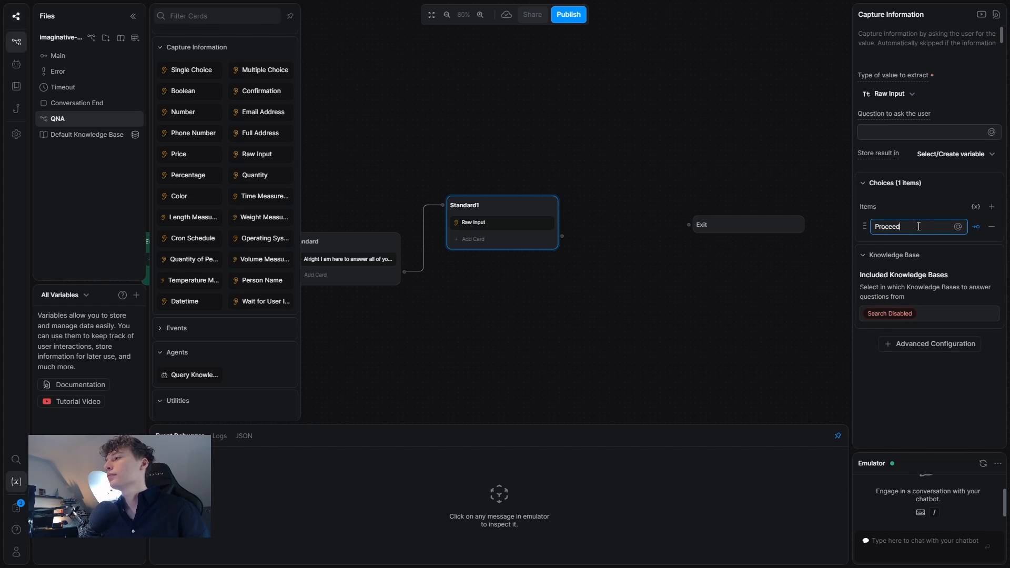
{"action": "left_click", "coordinate": [914, 137]}
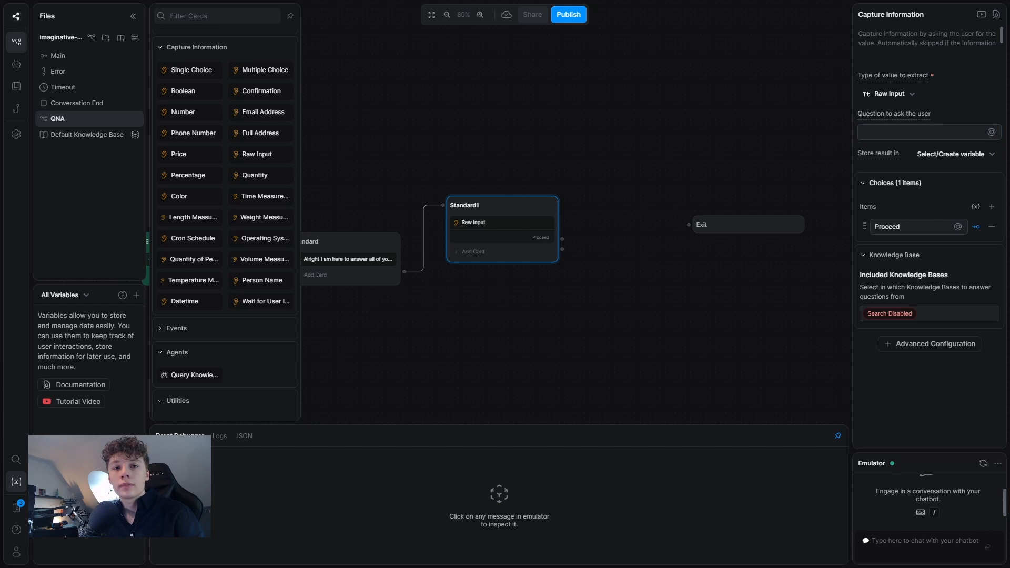
Ask 'You can ask me a question or press "Proceed" to exit!' and store answers in new variable user_question.
{"action": "left_click", "coordinate": [887, 133]}
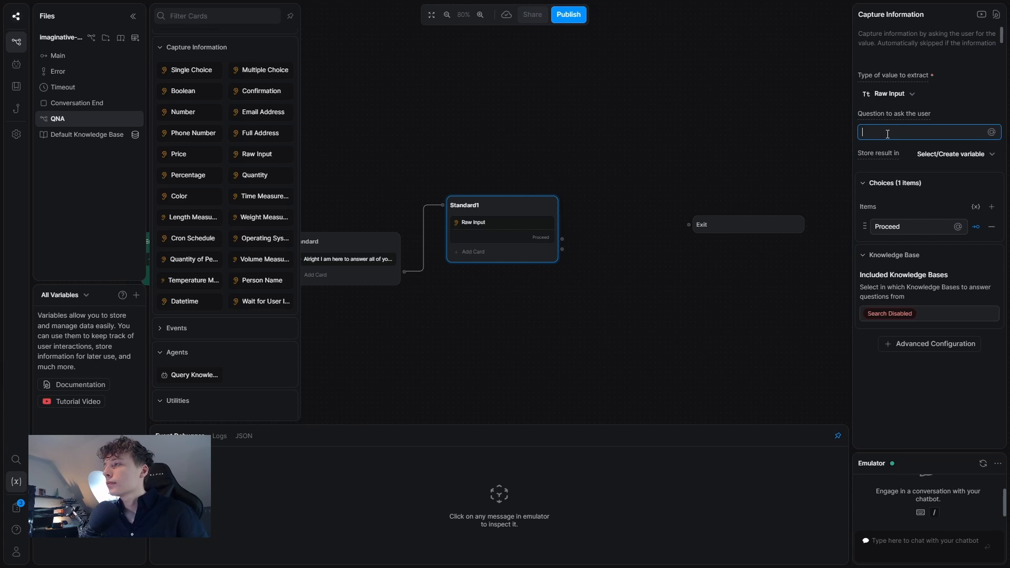
{"action": "type", "text": "You can ask"}
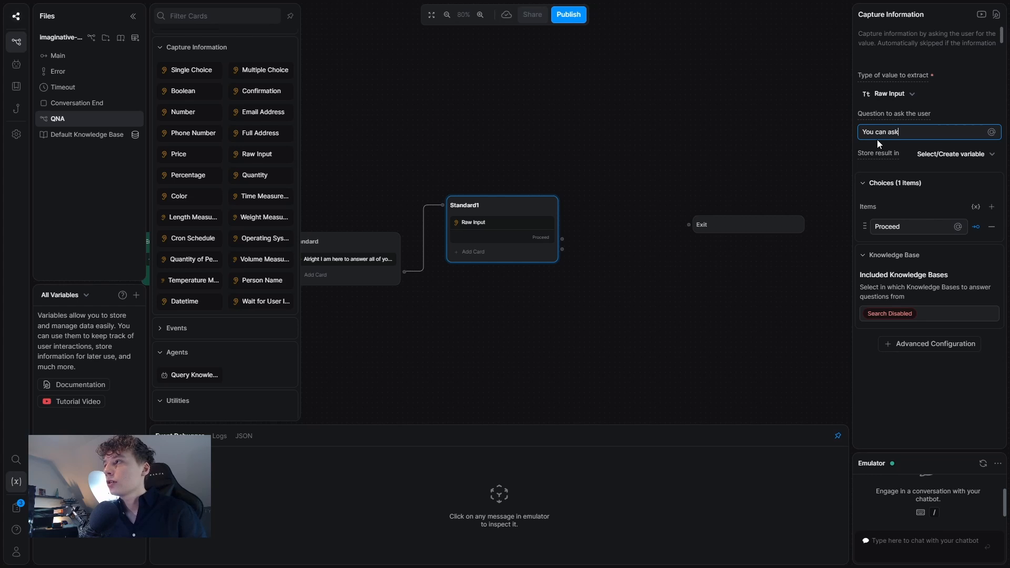
{"action": "type", "text": " me a quet"}
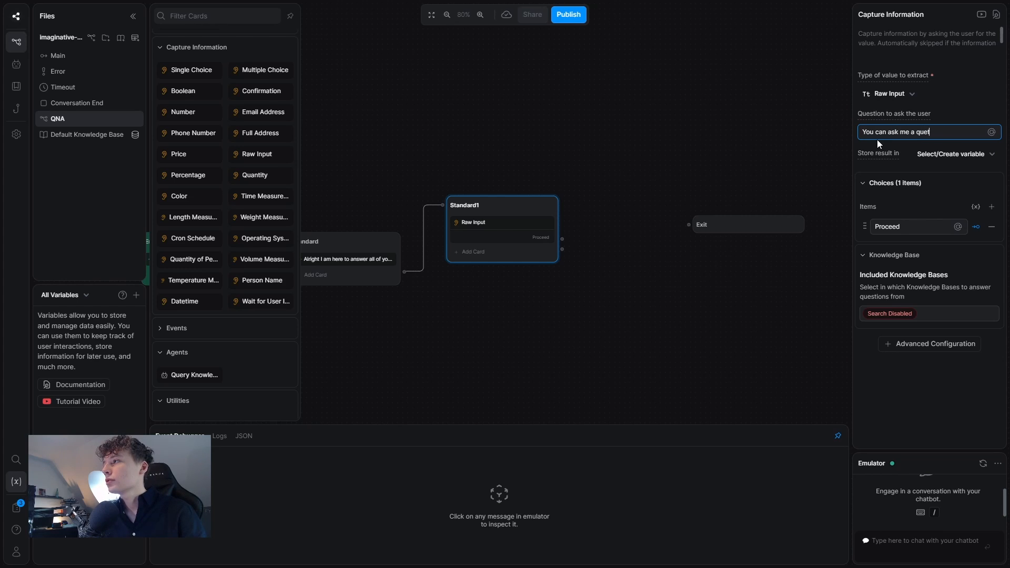
{"action": "key", "text": "BackSpace"}
{"action": "type", "text": "stion or pred"}
{"action": "key", "text": "BackSpace"}
{"action": "type", "text": "s"}
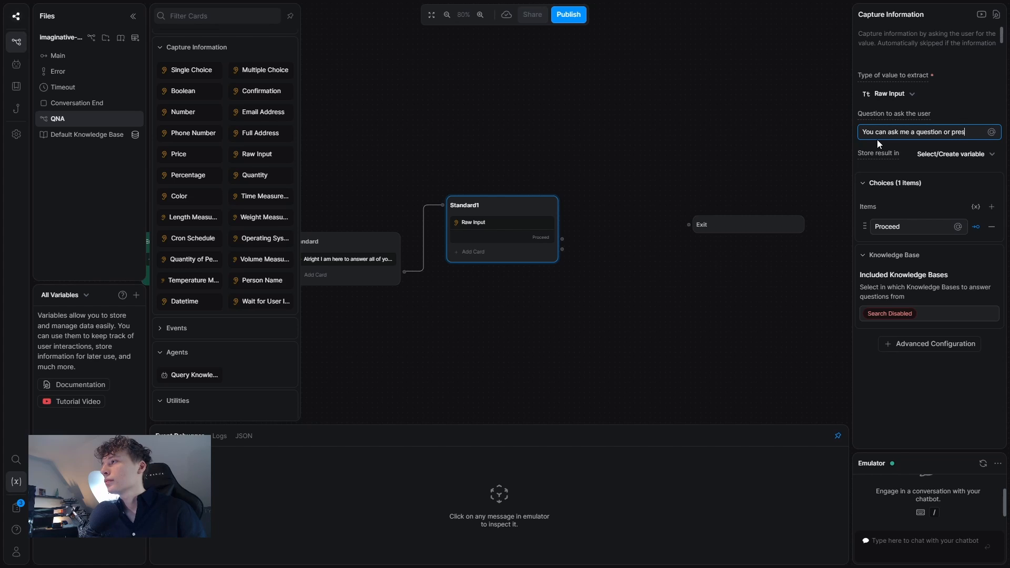
{"action": "type", "text": "s \"Proceed"}
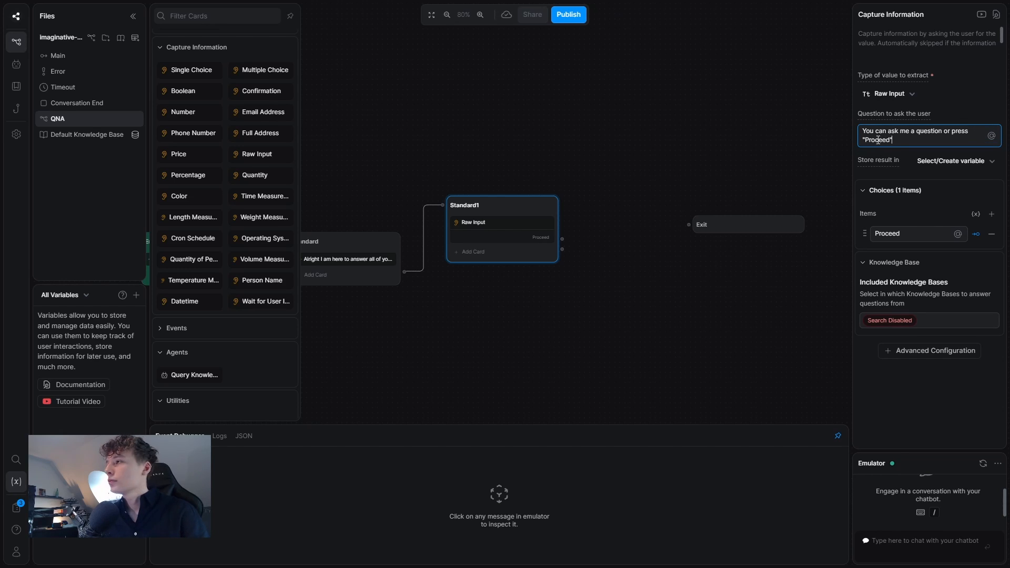
{"action": "type", "text": "\" to exit!"}
{"action": "scroll", "coordinate": [546, 108], "scroll_direction": "down", "scroll_amount": 1}
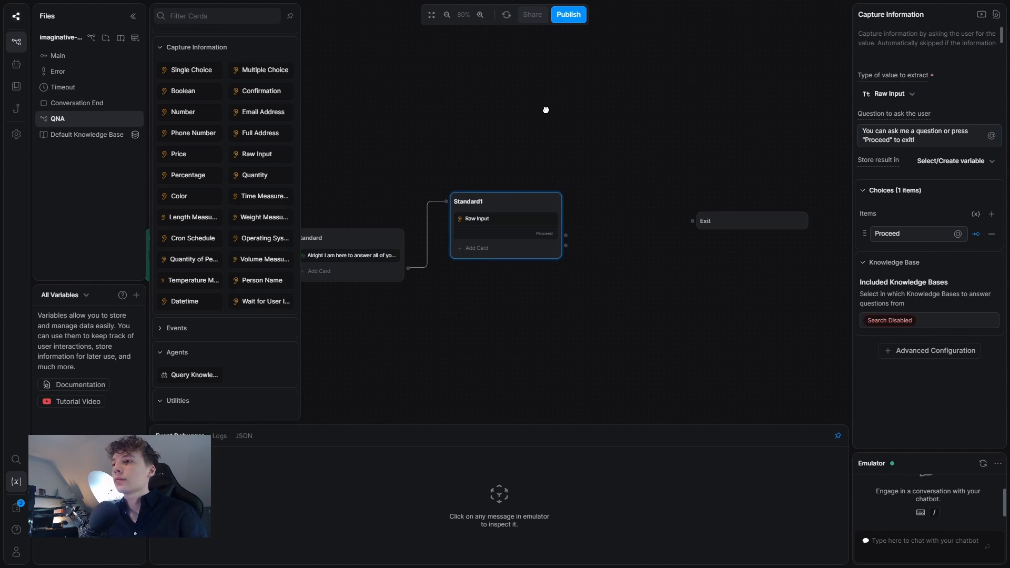
{"action": "left_click", "coordinate": [946, 161]}
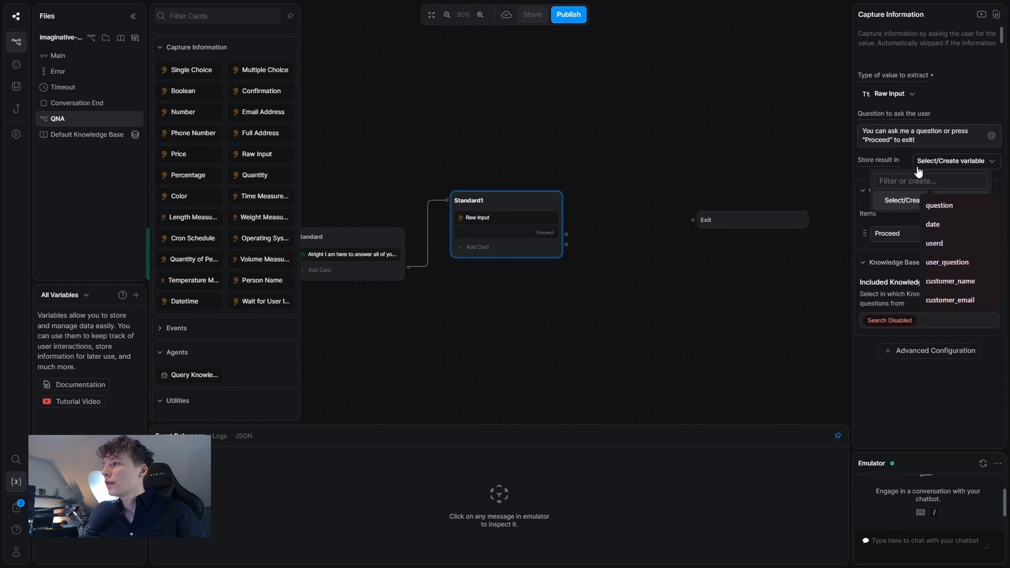
{"action": "type", "text": "us"}
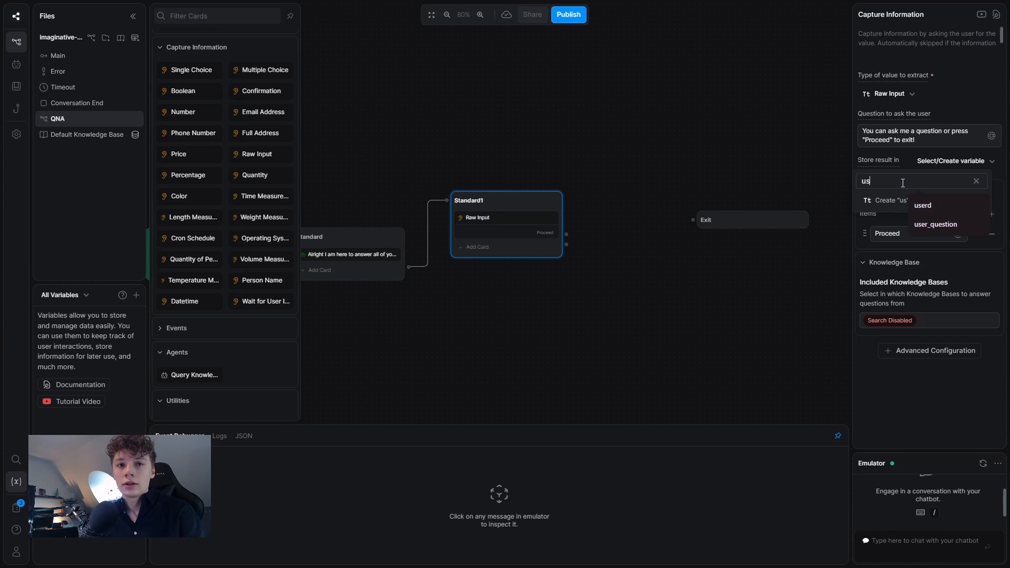
{"action": "type", "text": "er_question"}
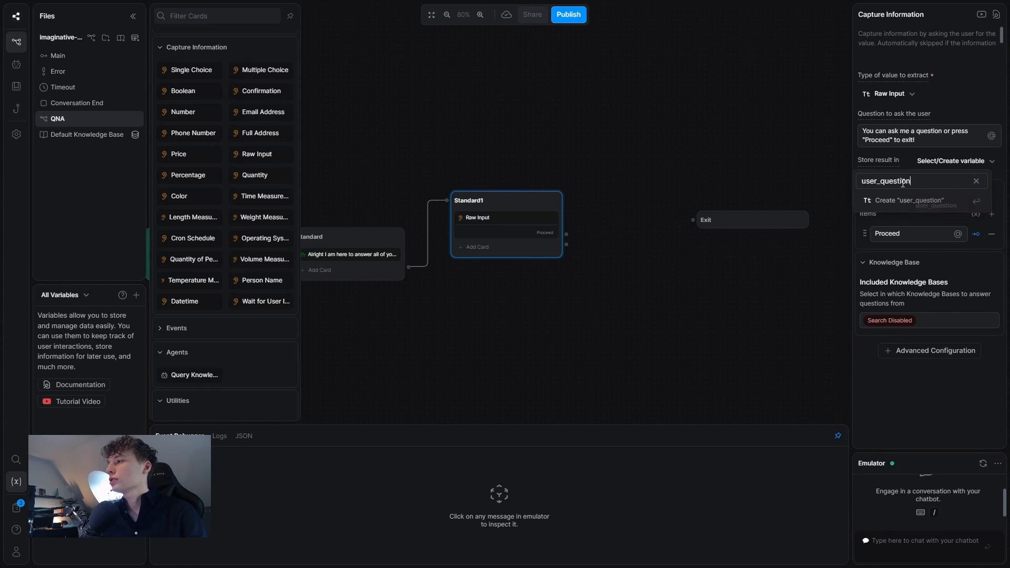
{"action": "left_click", "coordinate": [891, 202]}
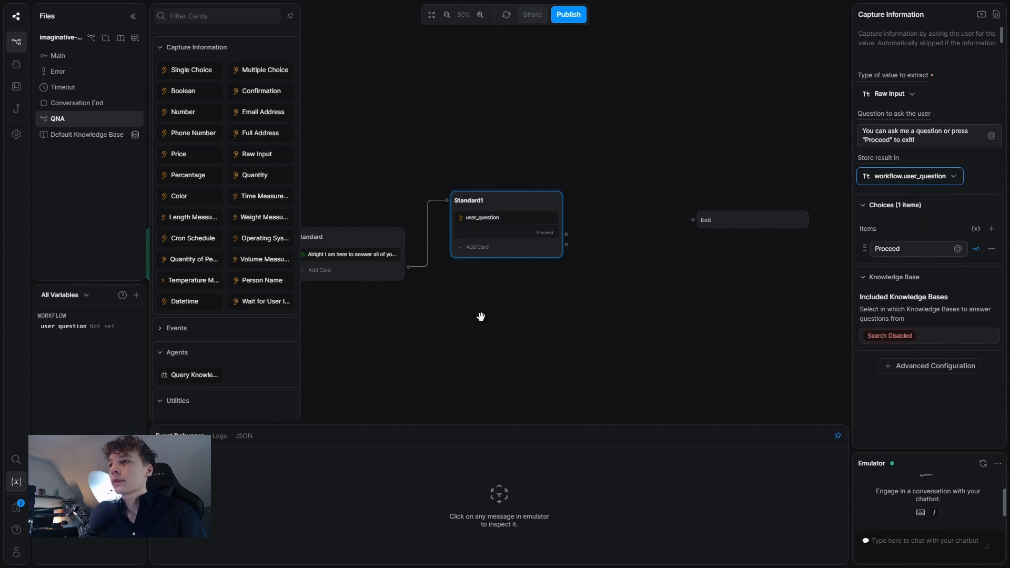
{"action": "left_click", "coordinate": [489, 250]}
{"action": "scroll", "coordinate": [227, 306], "scroll_direction": "down", "scroll_amount": 1}
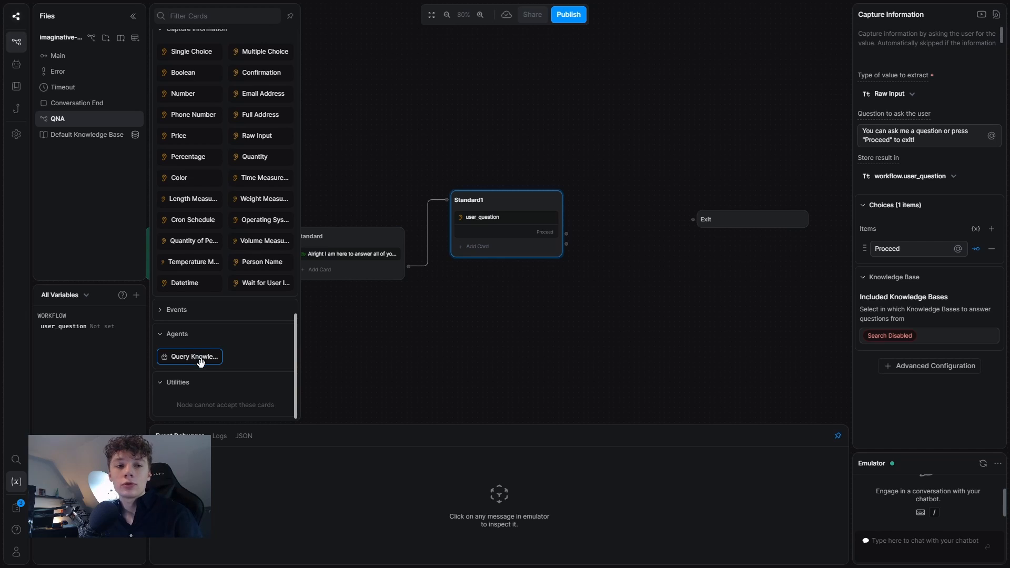
{"action": "left_click", "coordinate": [195, 357]}
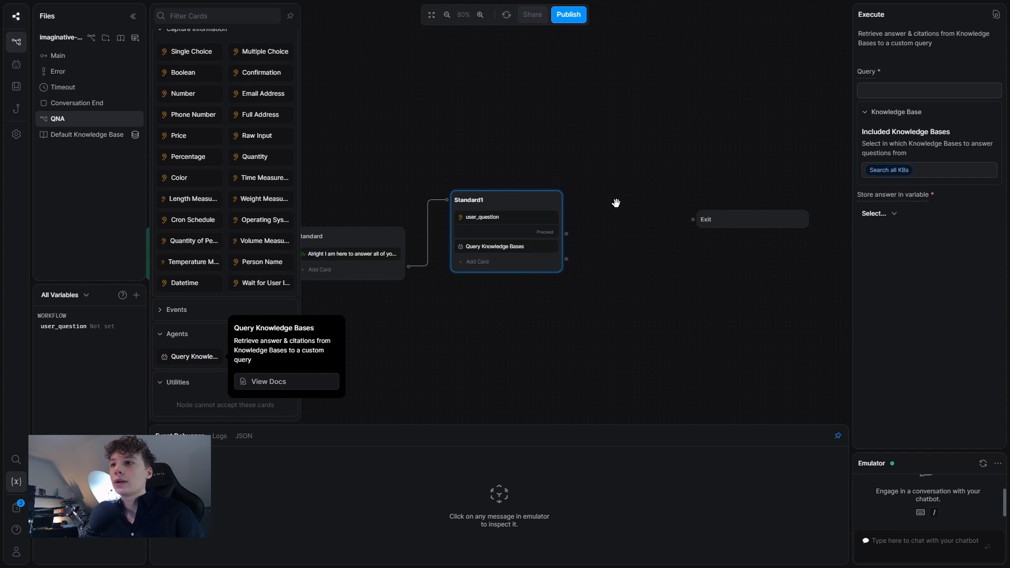
{"action": "left_click", "coordinate": [891, 94]}
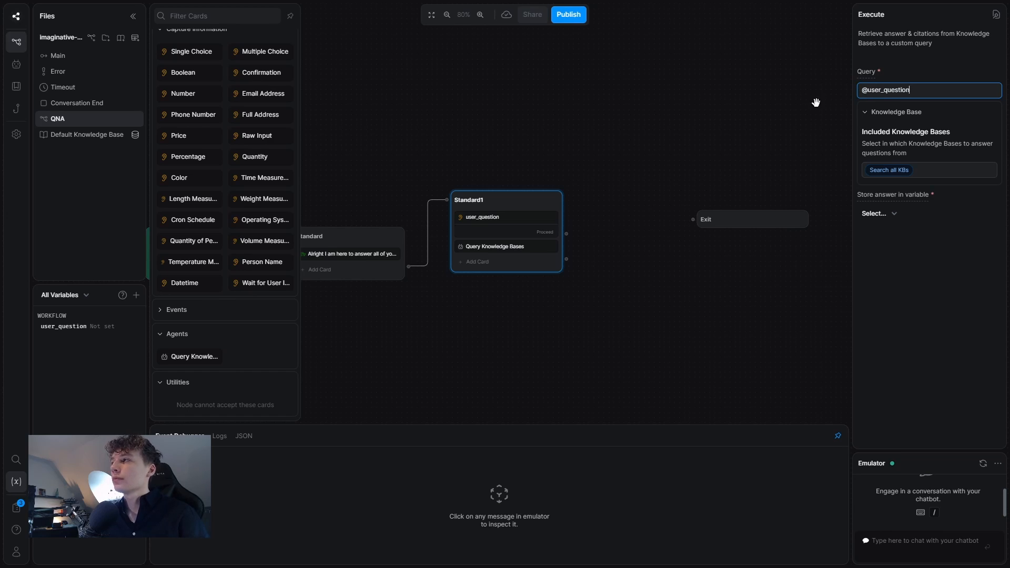
Add expression transitions to Standard1, with AI generation off and one labelled 'answer'.
{"action": "left_click", "coordinate": [507, 263]}
{"action": "scroll", "coordinate": [269, 220], "scroll_direction": "up", "scroll_amount": 5}
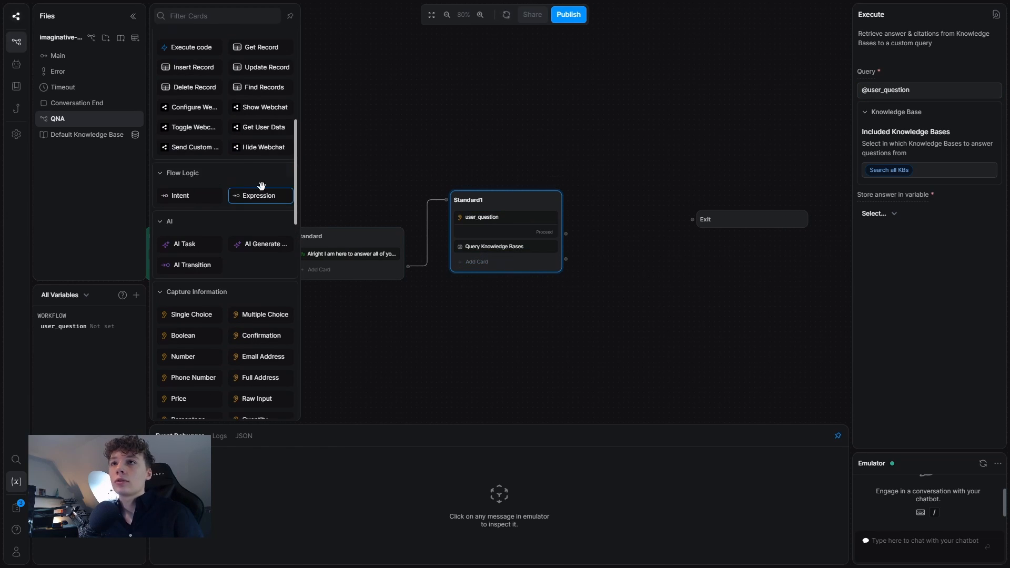
{"action": "double_click", "coordinate": [260, 195]}
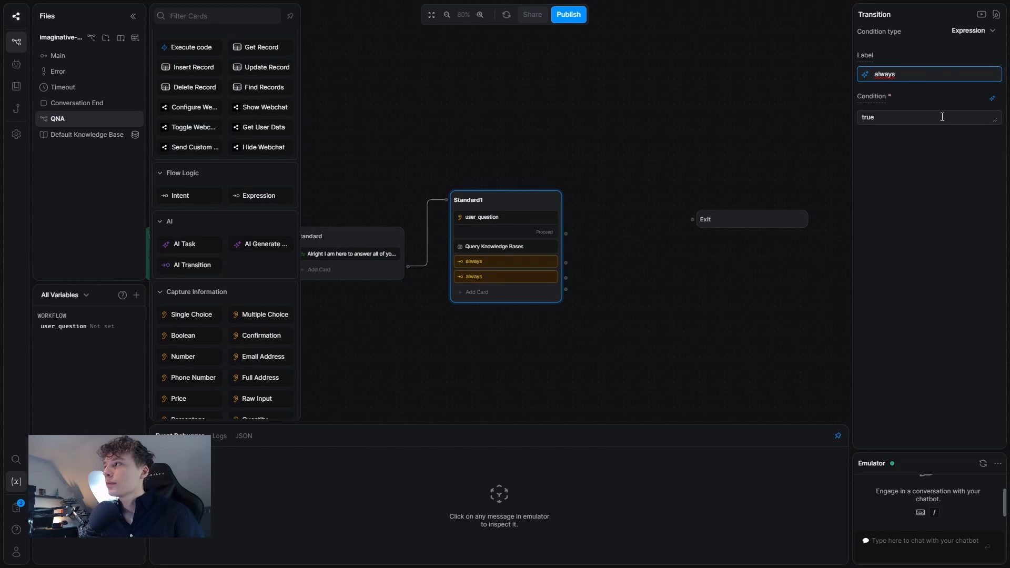
{"action": "left_click", "coordinate": [992, 98]}
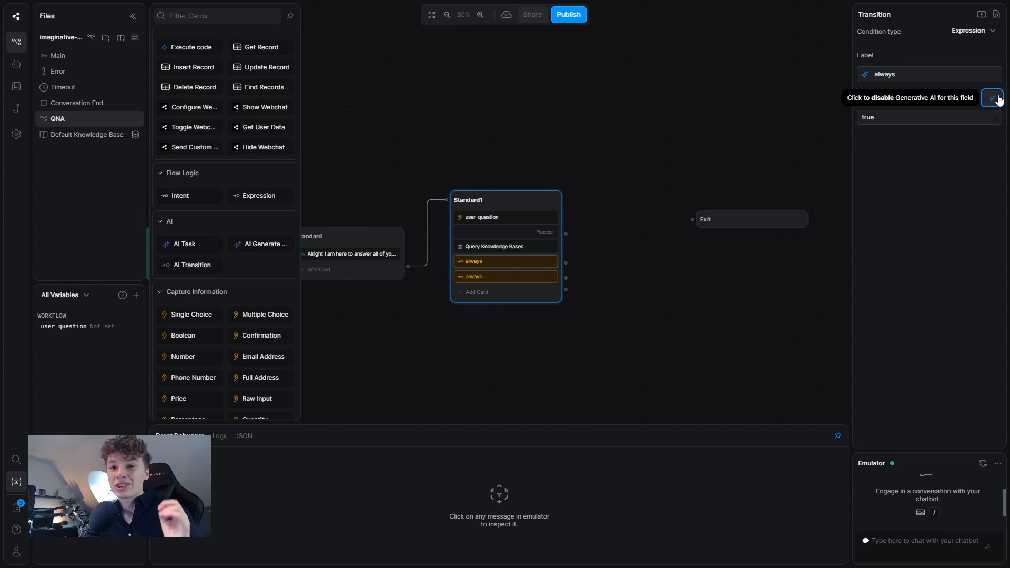
{"action": "left_click", "coordinate": [910, 73]}
{"action": "double_click", "coordinate": [911, 74]}
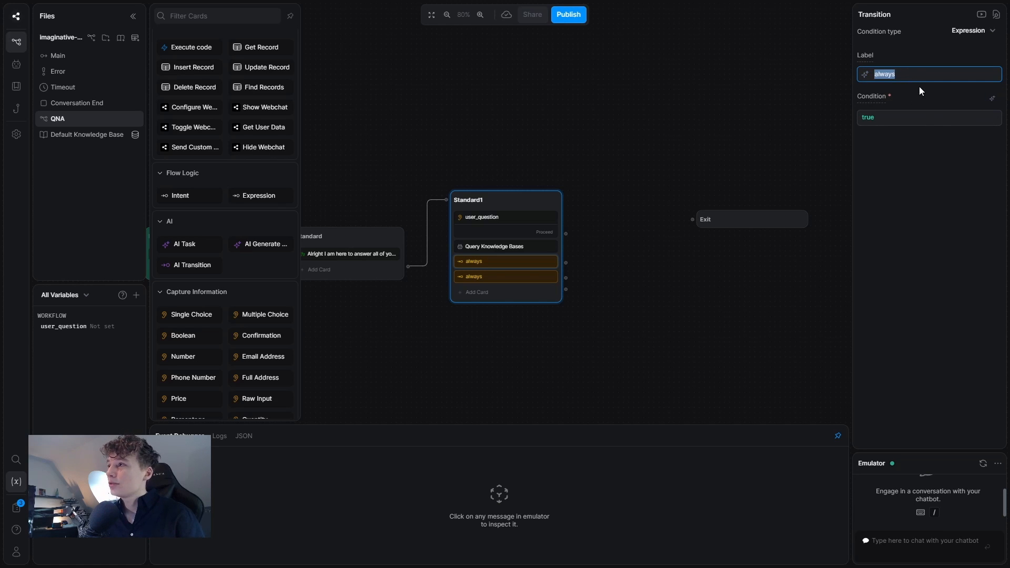
{"action": "type", "text": "answer"}
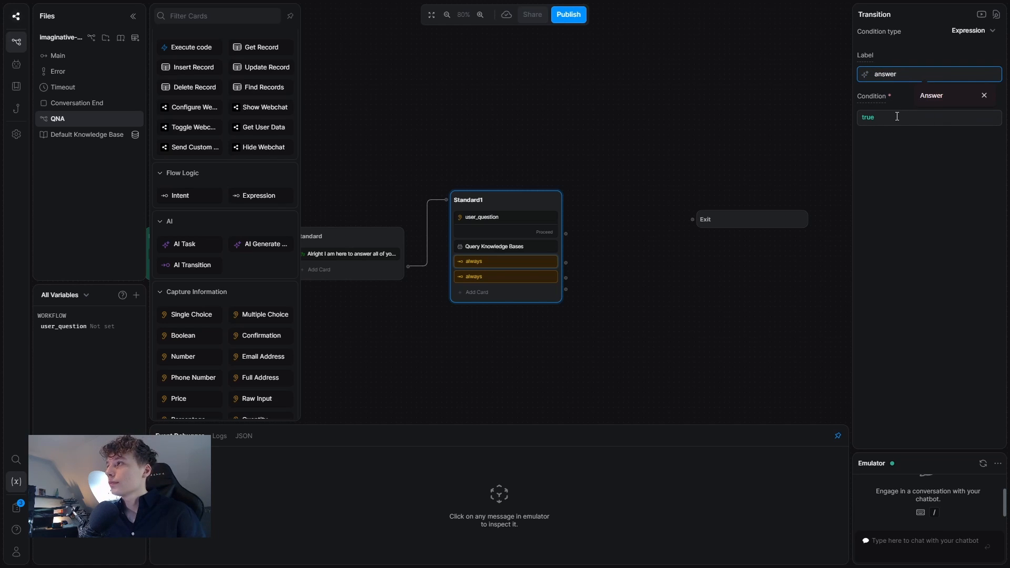
Set the answer condition to turn.KnowledgeAgent.answer.length > 0.
{"action": "double_click", "coordinate": [897, 117]}
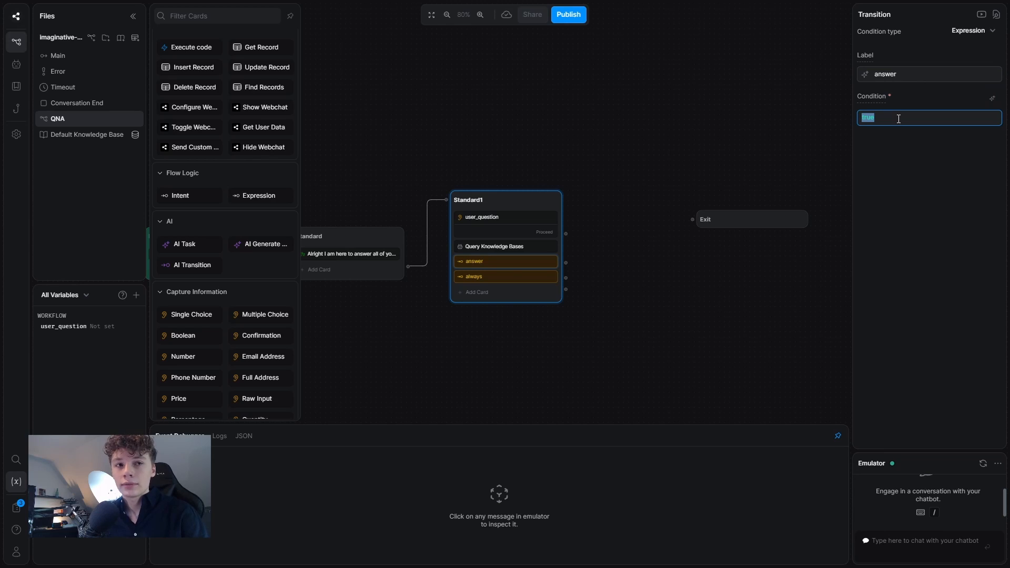
{"action": "type", "text": "turn."}
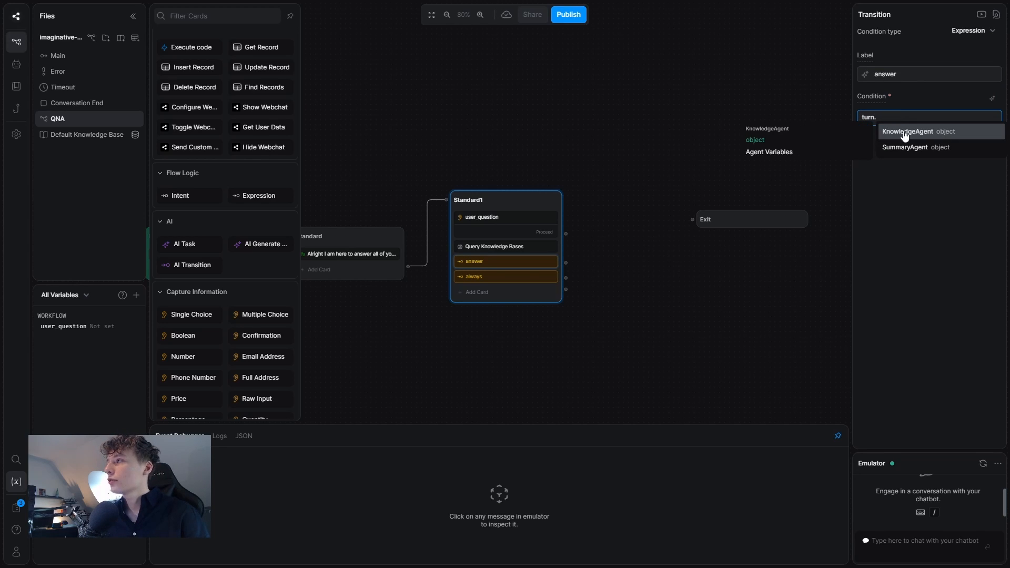
{"action": "left_click", "coordinate": [905, 134]}
{"action": "type", "text": "."}
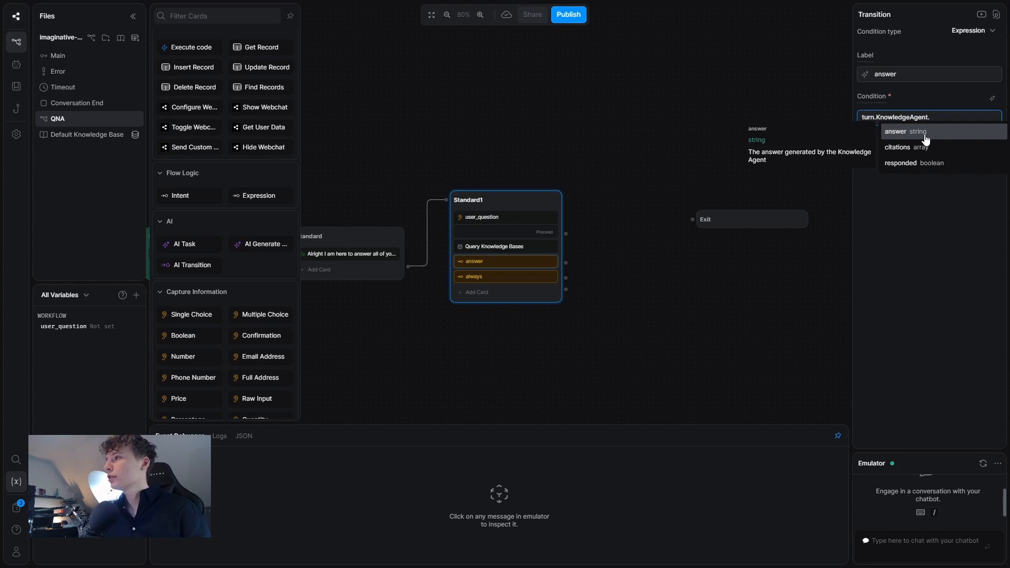
{"action": "left_click", "coordinate": [925, 138]}
{"action": "type", "text": ".length"}
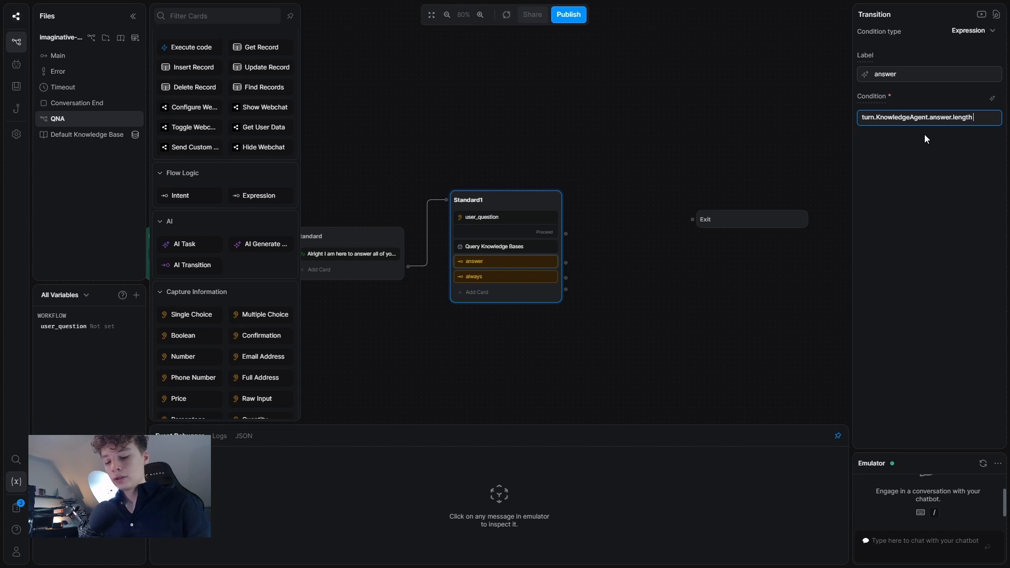
{"action": "type", "text": " > 0"}
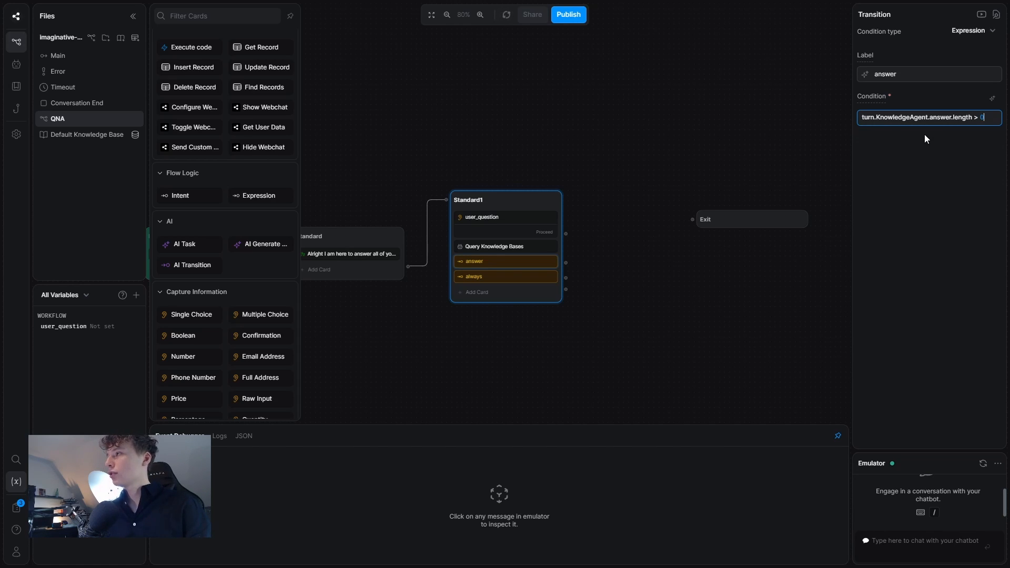
{"action": "key", "text": "Escape"}
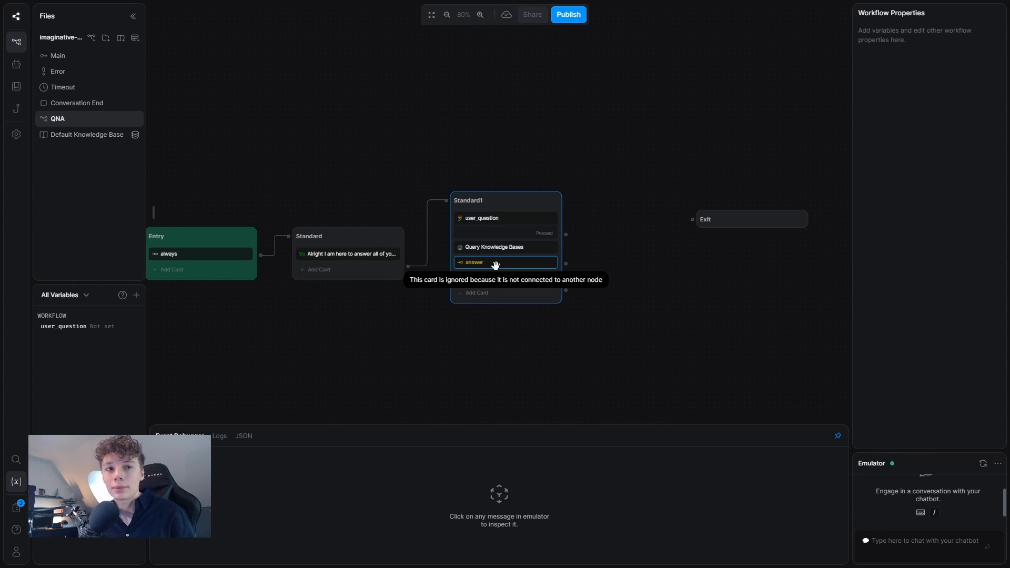
Check the always transition, then add a new node above Standard1 with a Text card.
{"action": "left_click", "coordinate": [500, 270]}
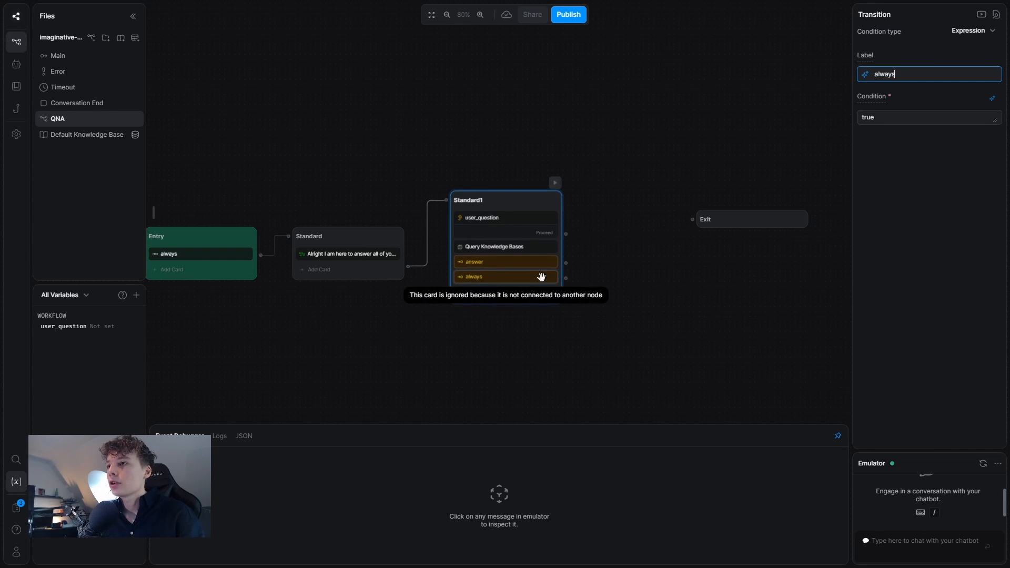
{"action": "left_click", "coordinate": [992, 98]}
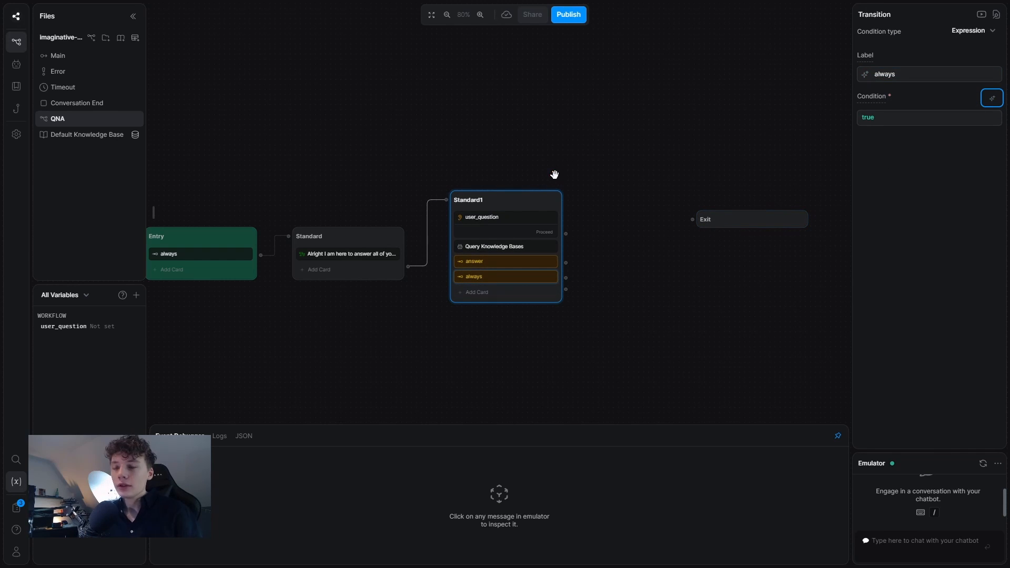
{"action": "right_click", "coordinate": [507, 128]}
{"action": "left_click", "coordinate": [516, 137]}
{"action": "left_click_drag", "start_coordinate": [523, 134], "coordinate": [492, 109]}
{"action": "left_click", "coordinate": [492, 124]}
{"action": "scroll", "coordinate": [205, 114], "scroll_direction": "up", "scroll_amount": 3}
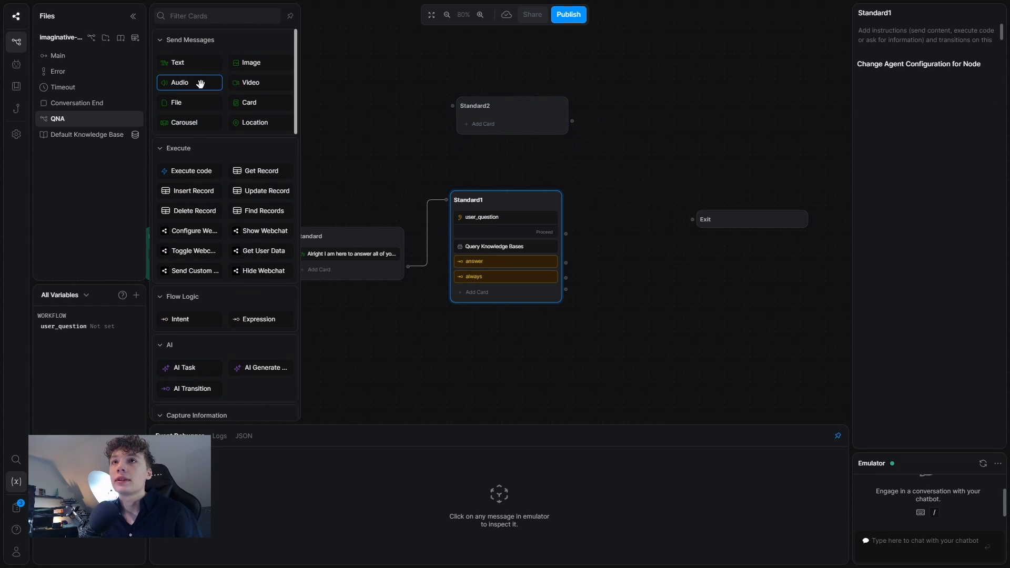
{"action": "left_click", "coordinate": [177, 62]}
{"action": "left_click_drag", "start_coordinate": [507, 176], "coordinate": [507, 120]}
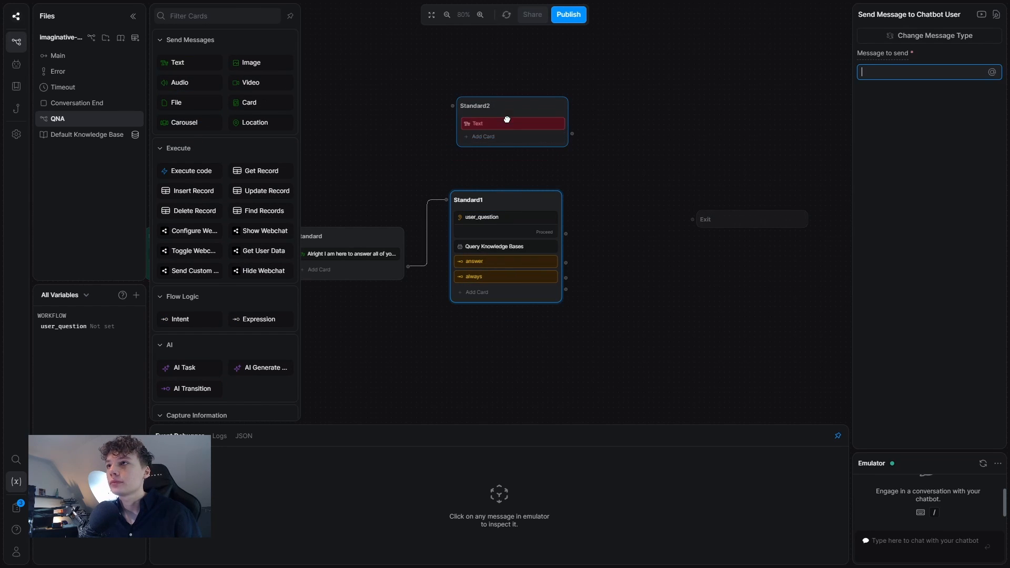
Rename the node Answer and set its message to {{turn.KnowledgeAgent.answer}}.
{"action": "left_click", "coordinate": [507, 107]}
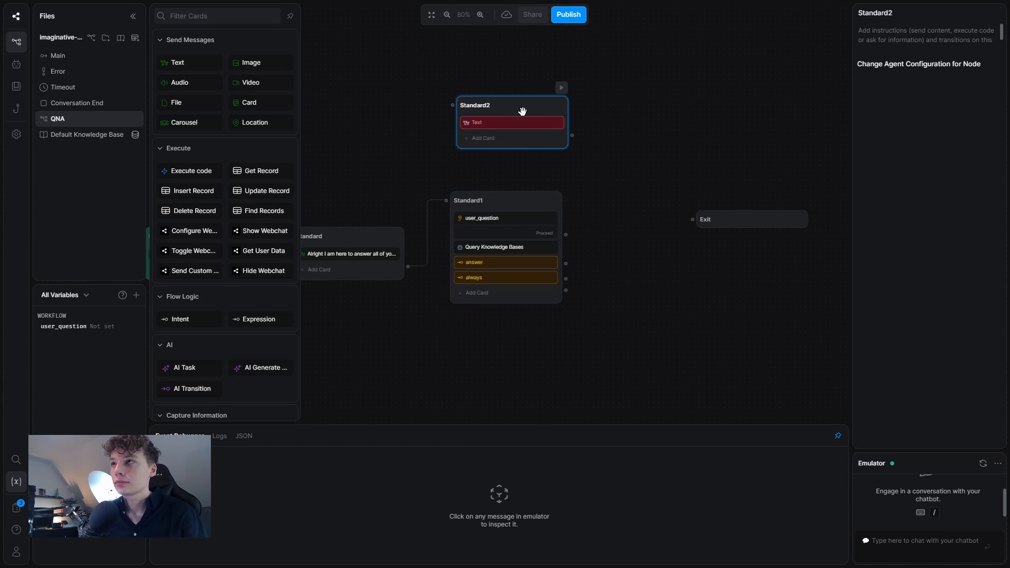
{"action": "double_click", "coordinate": [510, 108]}
{"action": "type", "text": "Answe"}
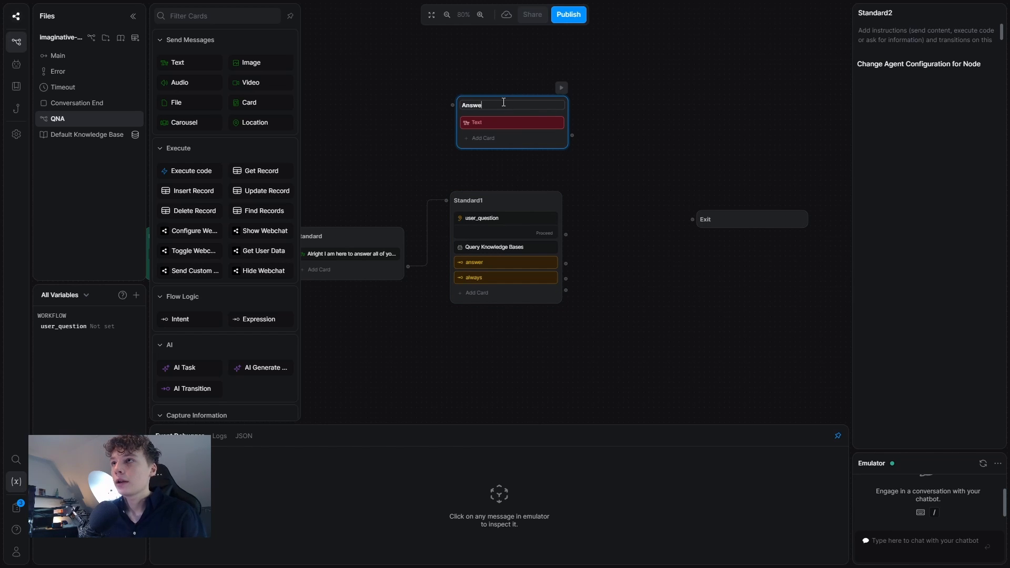
{"action": "type", "text": "r"}
{"action": "left_click", "coordinate": [501, 122]}
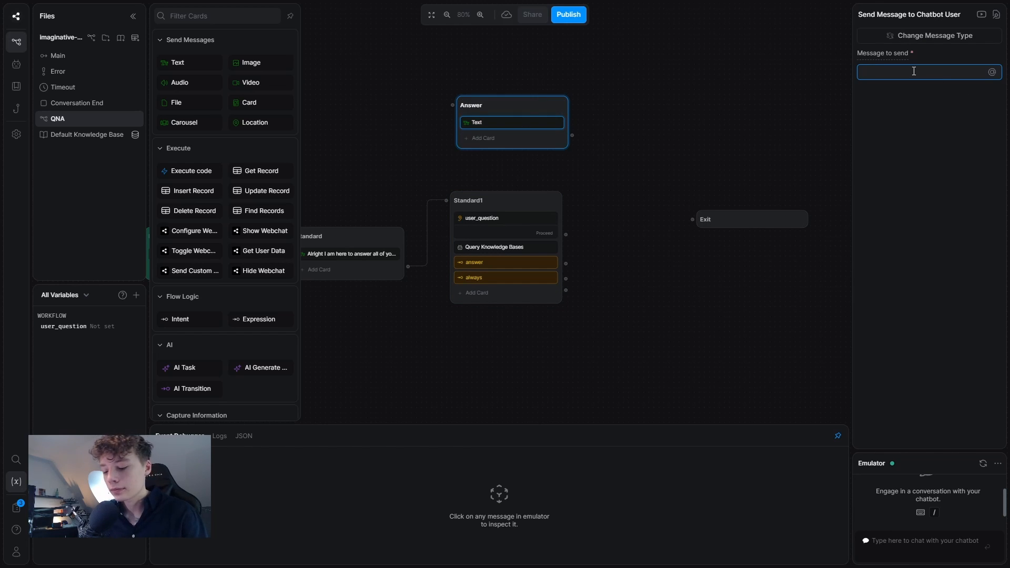
{"action": "type", "text": "{{turn"}
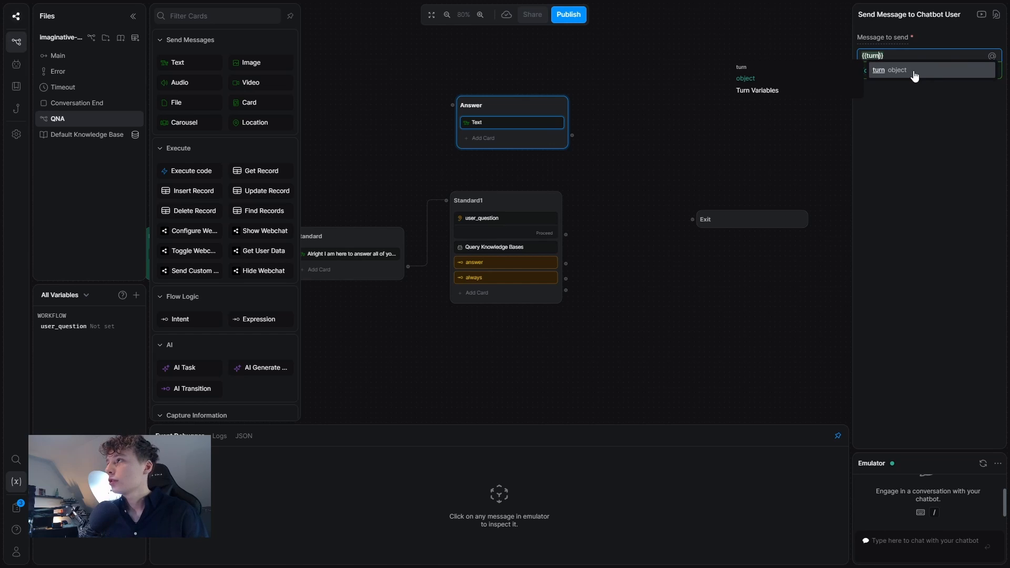
{"action": "type", "text": "."}
{"action": "left_click", "coordinate": [914, 71]}
{"action": "type", "text": ".answer"}
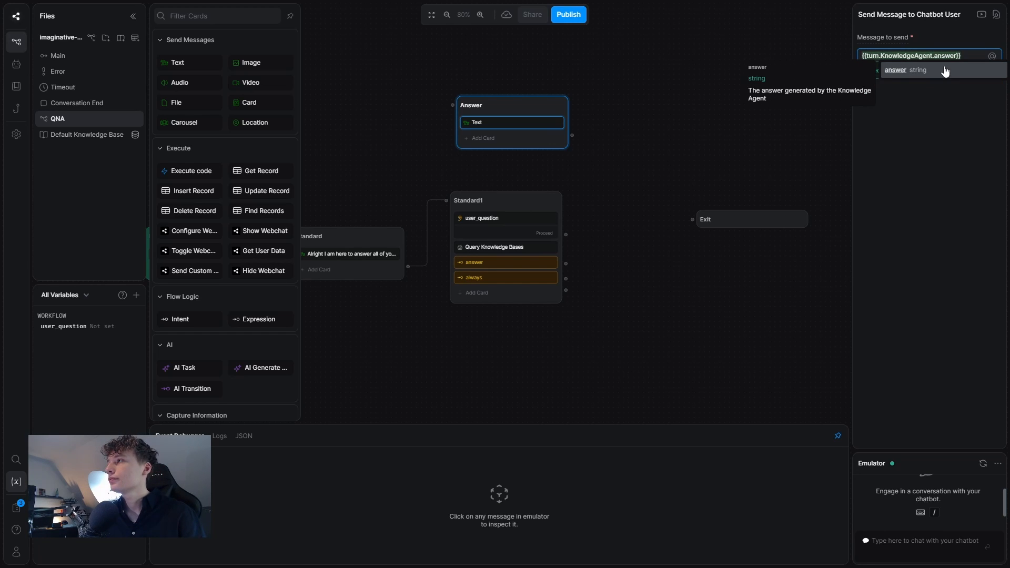
{"action": "left_click", "coordinate": [945, 70]}
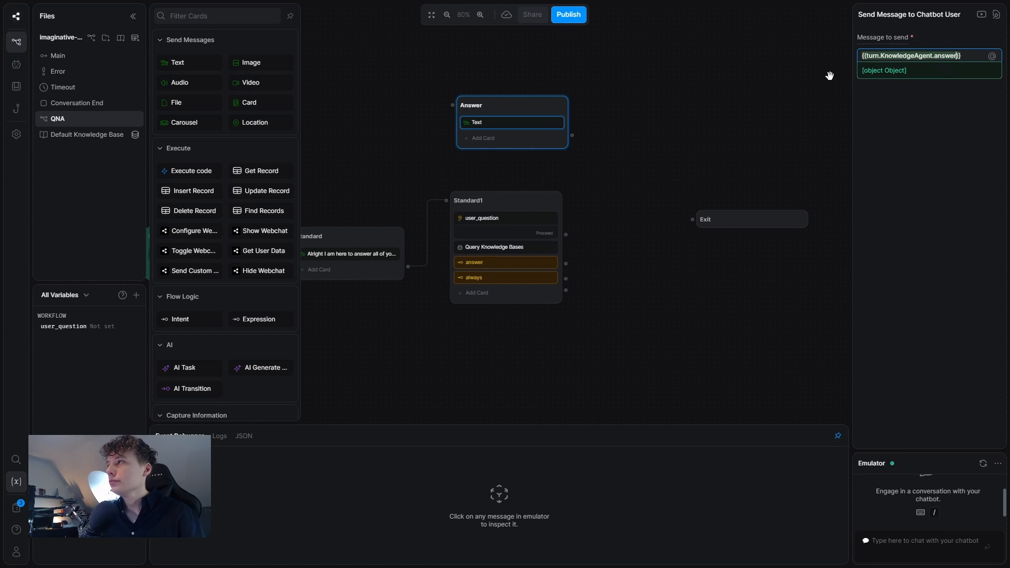
{"action": "left_click", "coordinate": [778, 63]}
Route Standard1's answer branch to Answer and its always branch to a new node below.
{"action": "left_click", "coordinate": [703, 220]}
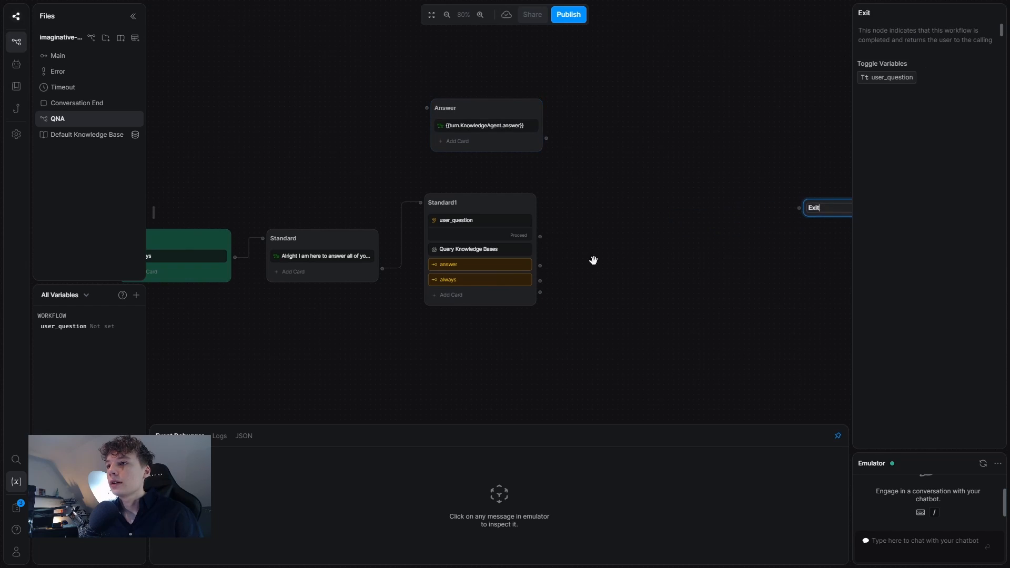
{"action": "left_click", "coordinate": [505, 278]}
{"action": "left_click_drag", "start_coordinate": [541, 271], "coordinate": [412, 59]}
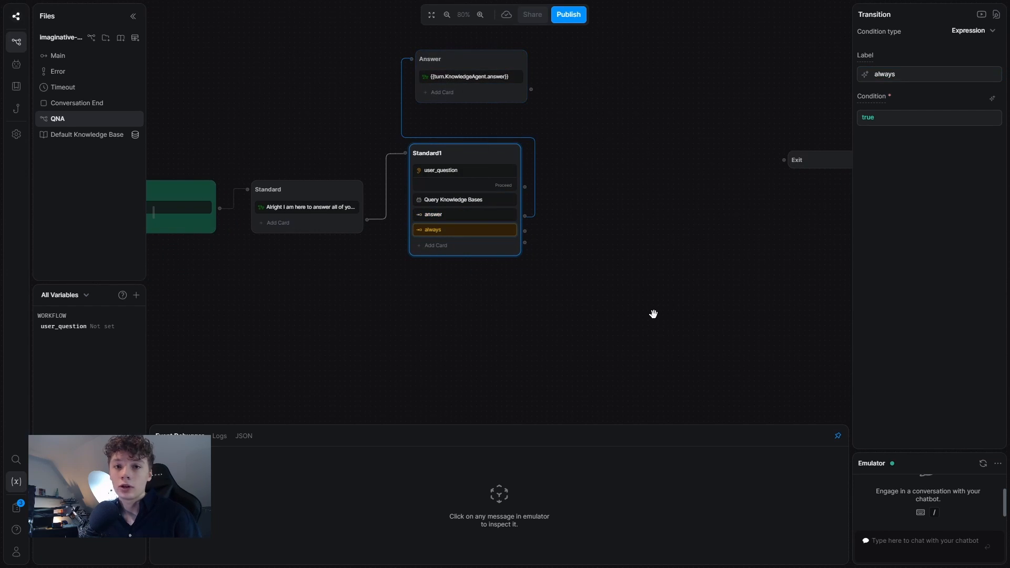
{"action": "right_click", "coordinate": [473, 322]}
{"action": "left_click", "coordinate": [494, 327]}
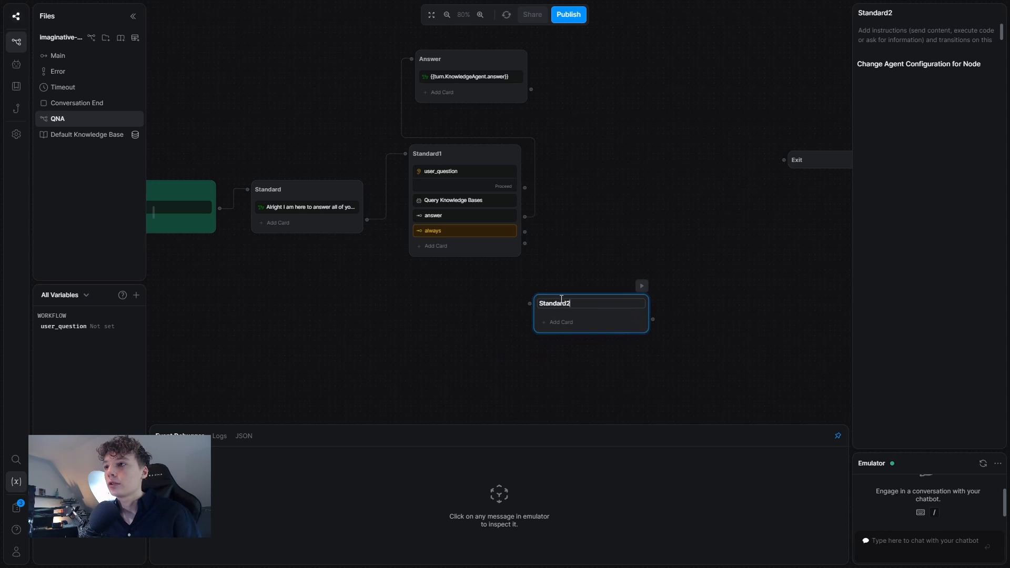
{"action": "left_click_drag", "start_coordinate": [525, 232], "coordinate": [560, 296]}
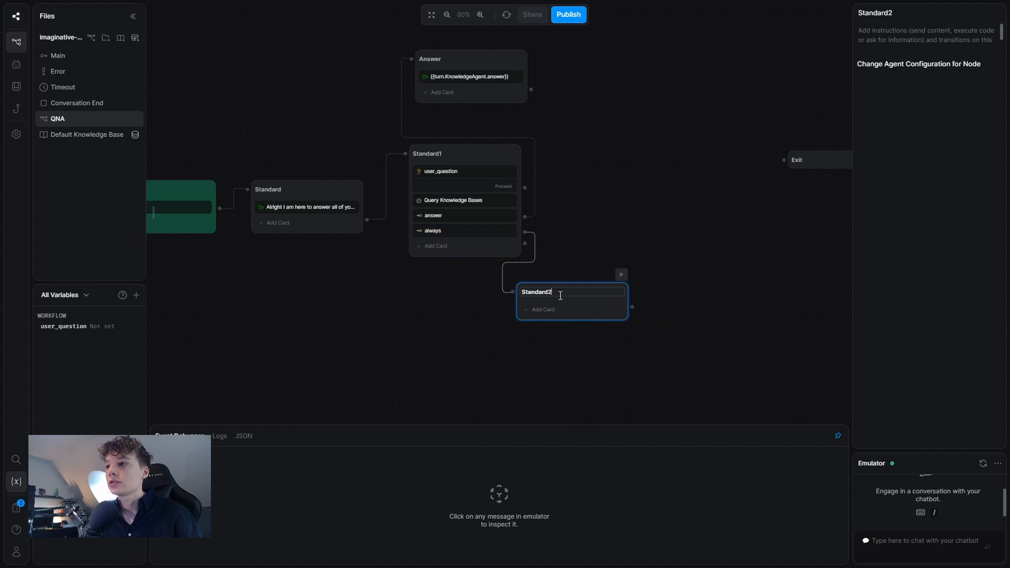
Name the new node Fallback with the text "I did not understand your question.".
{"action": "type", "text": "Fallback"}
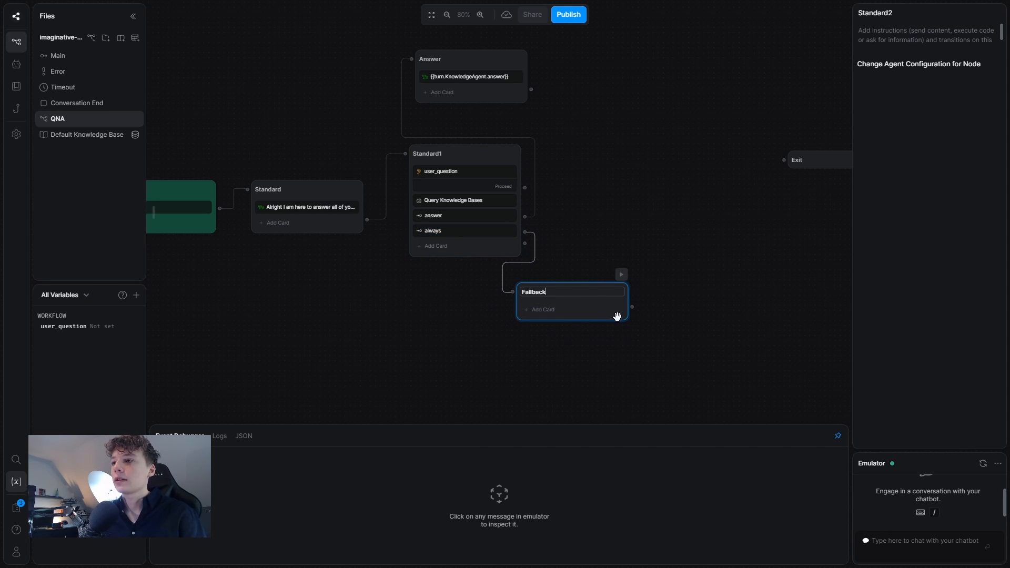
{"action": "left_click", "coordinate": [568, 316]}
{"action": "left_click", "coordinate": [203, 63]}
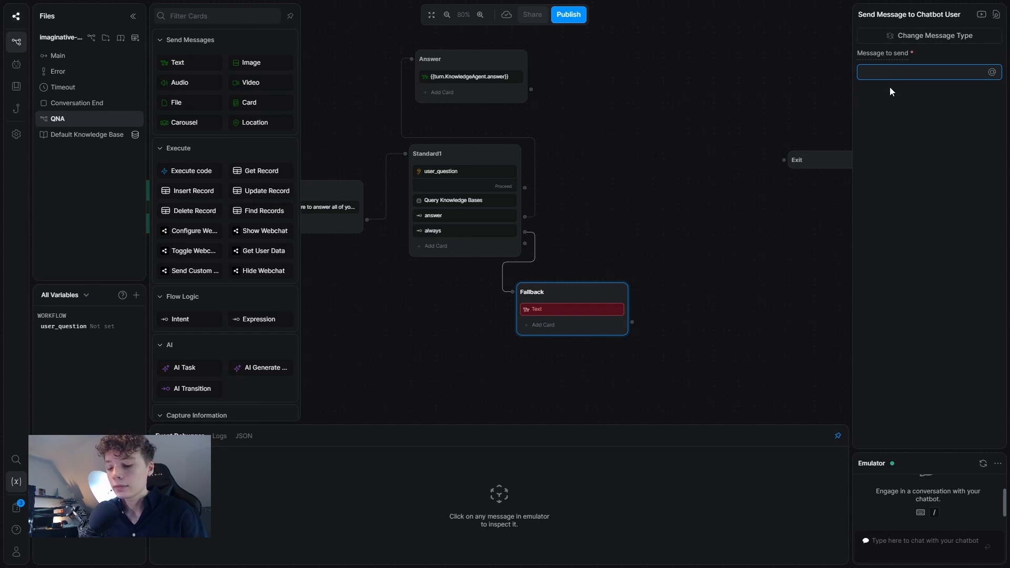
{"action": "type", "text": "I did n"}
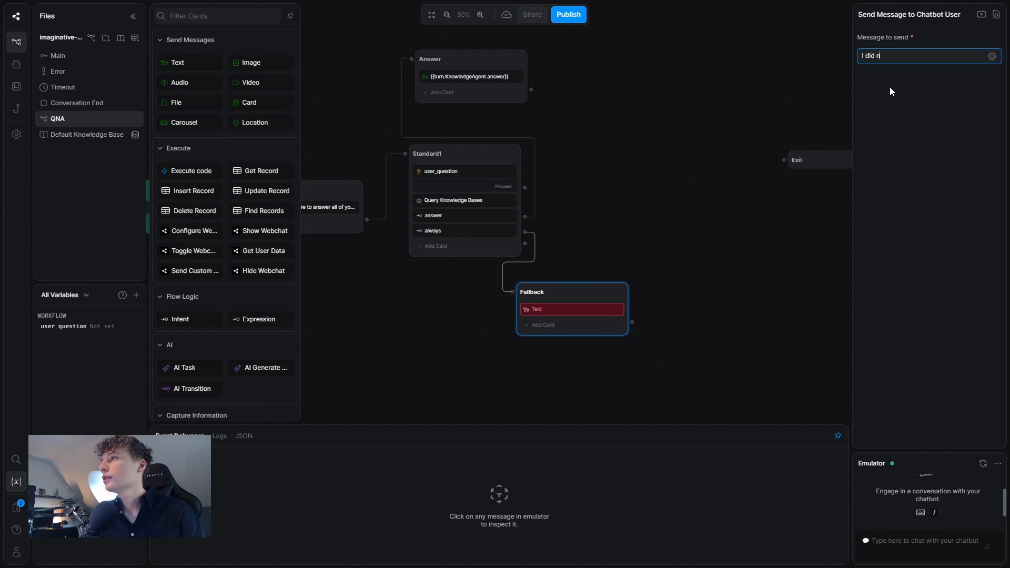
{"action": "type", "text": "ot understand"}
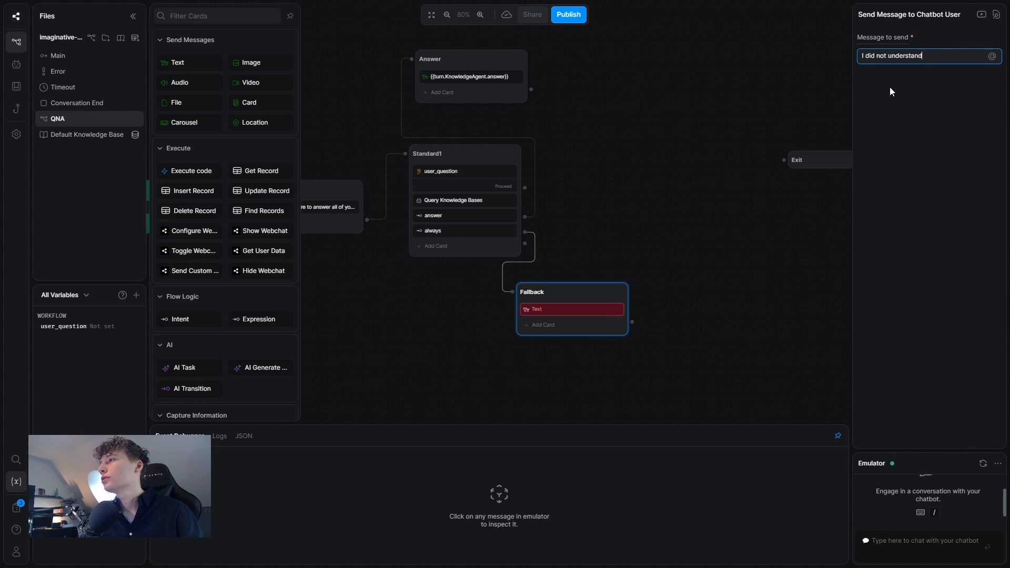
{"action": "type", "text": " your question."}
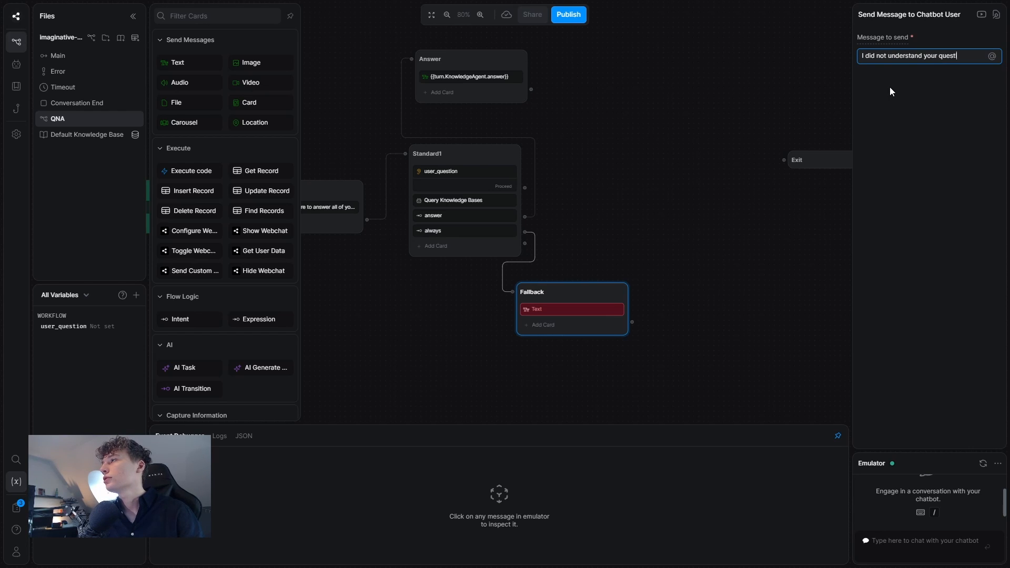
{"action": "left_click", "coordinate": [616, 120]}
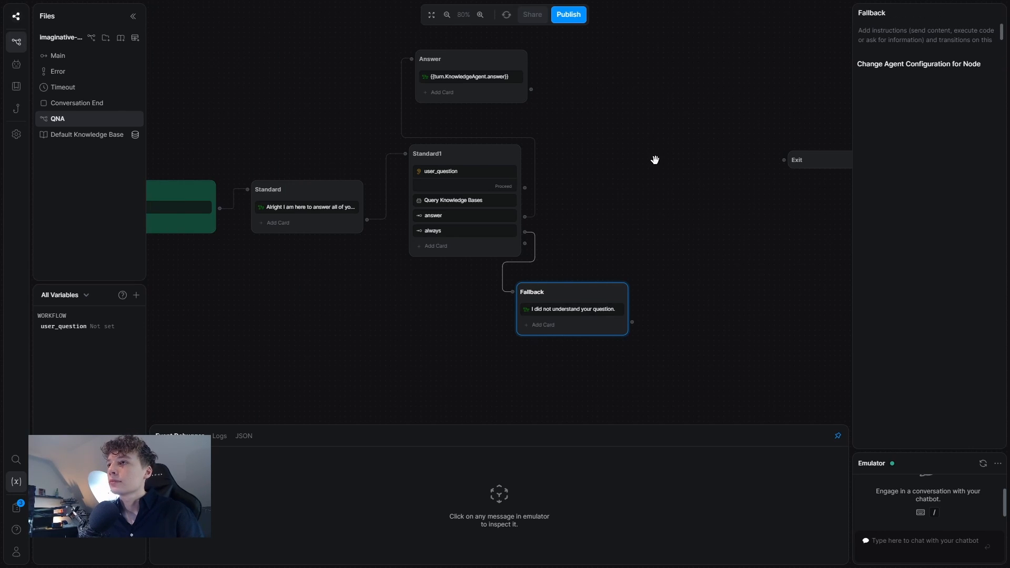
Copy the user_question capture card into a new Standard2 block.
{"action": "right_click", "coordinate": [643, 166]}
{"action": "key", "text": "ctrl+c"}
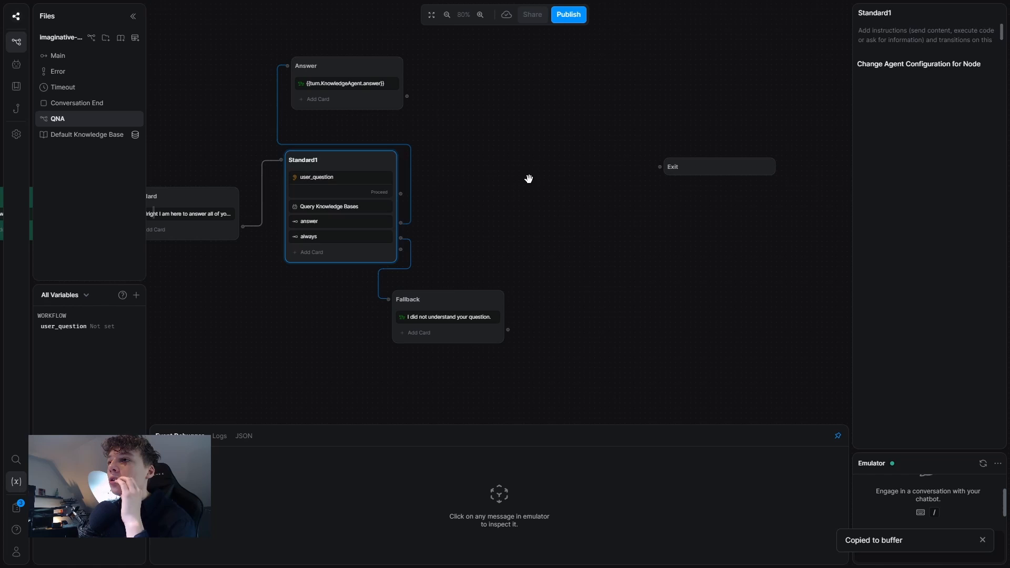
{"action": "right_click", "coordinate": [476, 164]}
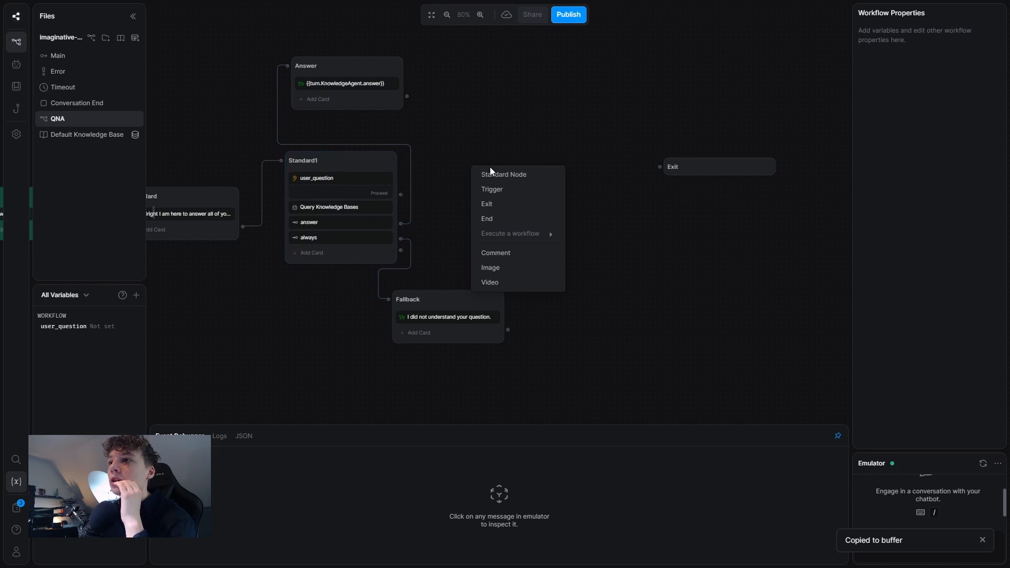
{"action": "left_click", "coordinate": [492, 174]}
{"action": "left_click", "coordinate": [531, 160]}
{"action": "right_click", "coordinate": [528, 154]}
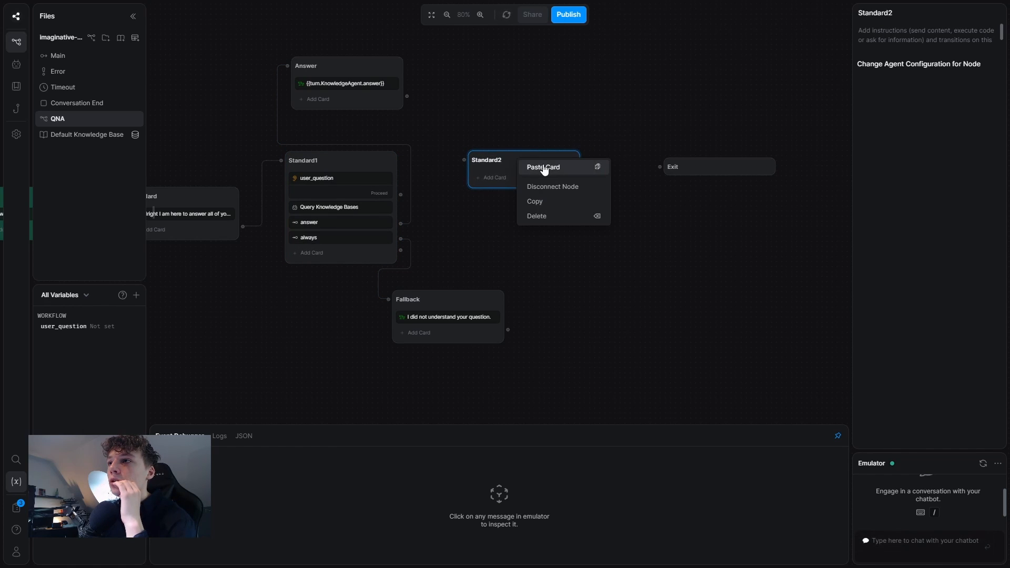
{"action": "left_click", "coordinate": [542, 164]}
Copy Standard1's Query Knowledge Bases card into Standard2.
{"action": "left_click", "coordinate": [337, 209]}
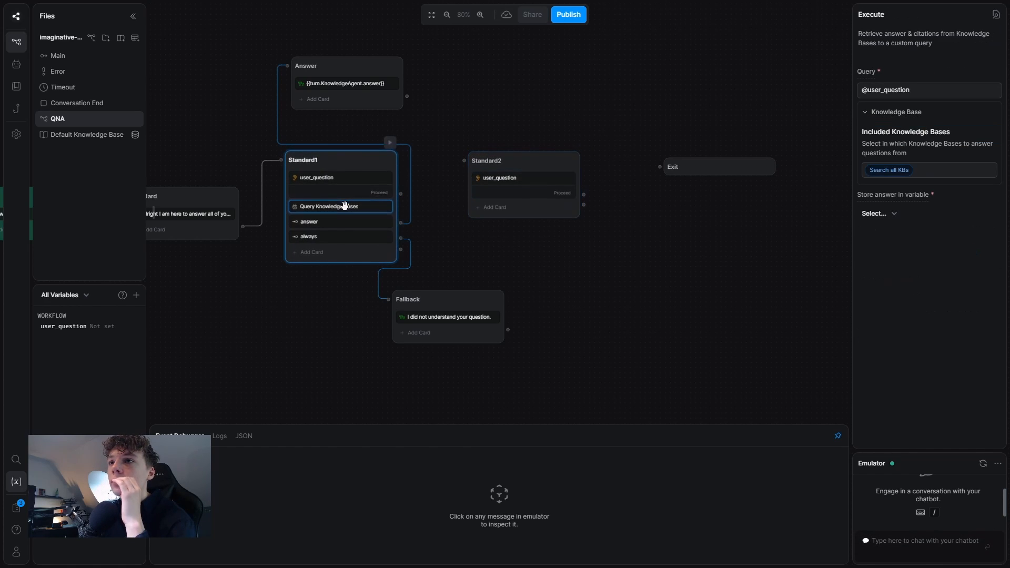
{"action": "right_click", "coordinate": [337, 208]}
{"action": "left_click", "coordinate": [363, 218]}
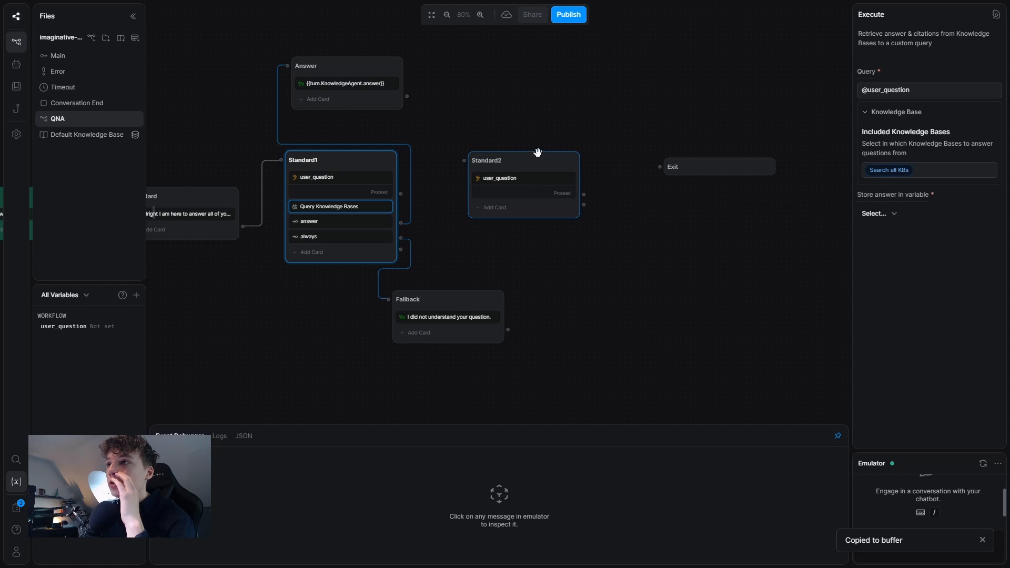
{"action": "right_click", "coordinate": [528, 158]}
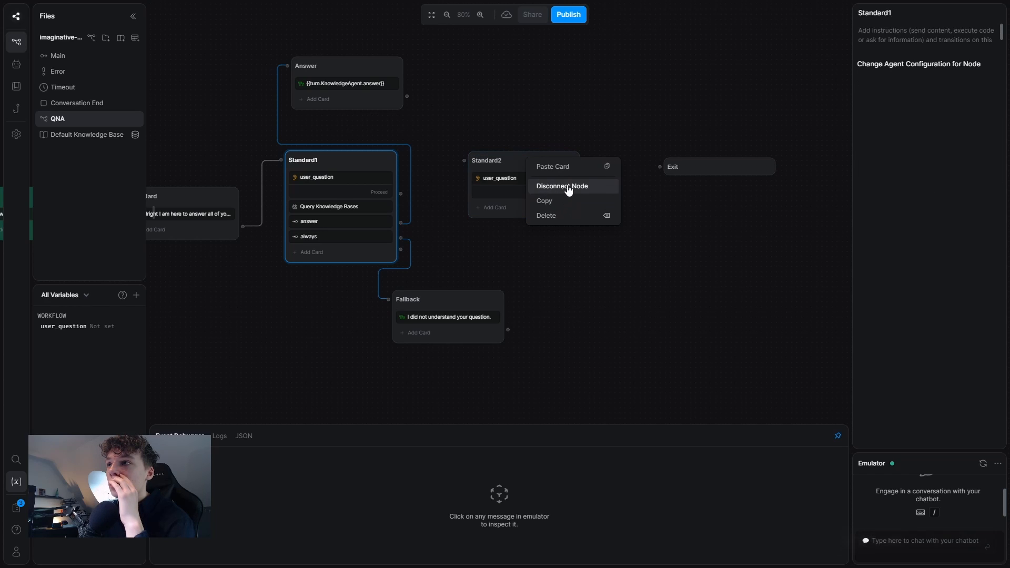
{"action": "left_click", "coordinate": [552, 166]}
Copy Standard1's answer card into Standard2.
{"action": "left_click", "coordinate": [350, 222]}
{"action": "right_click", "coordinate": [350, 222]}
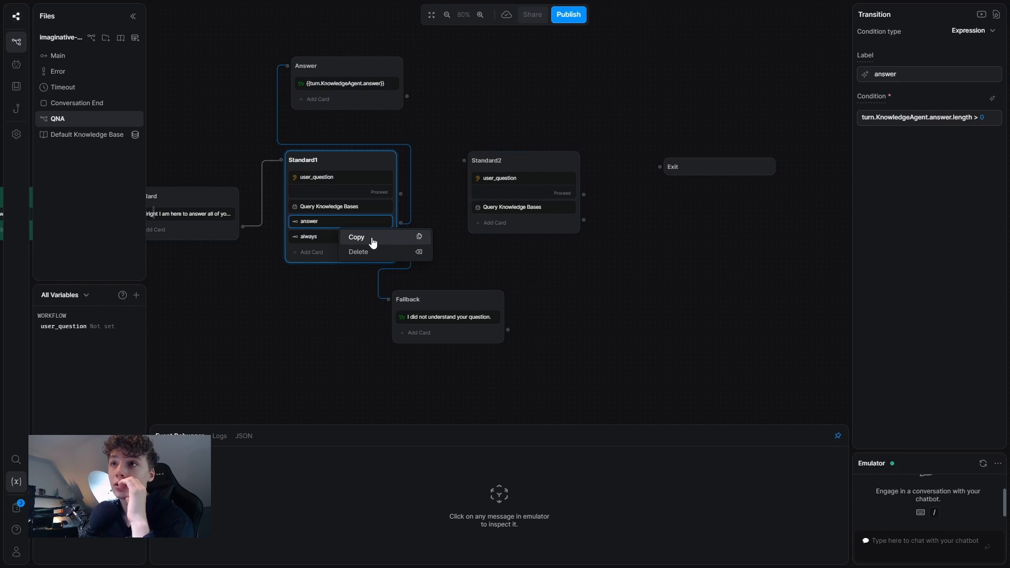
{"action": "left_click", "coordinate": [372, 242]}
{"action": "right_click", "coordinate": [534, 158]}
{"action": "left_click", "coordinate": [550, 199]}
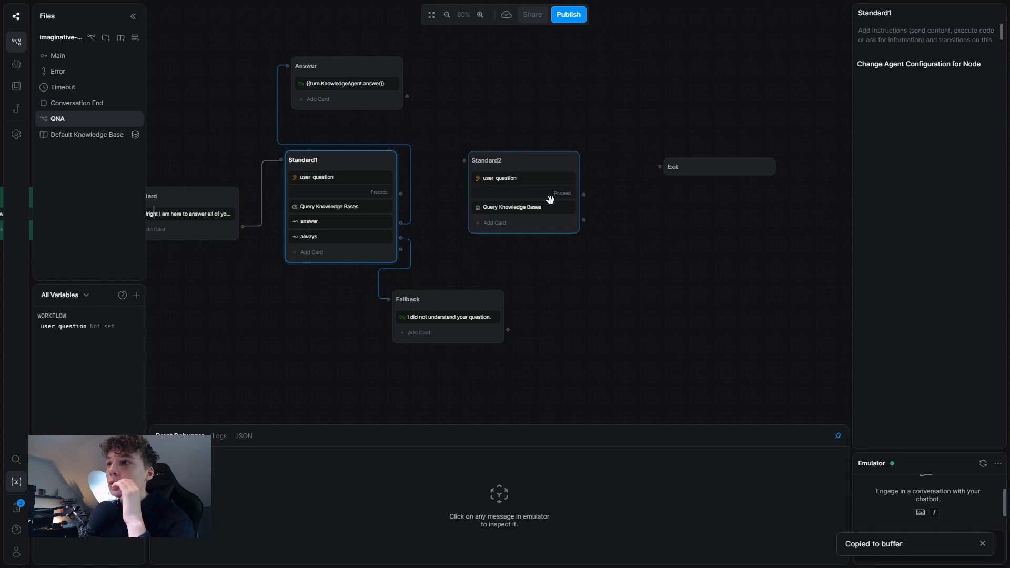
{"action": "right_click", "coordinate": [352, 223]}
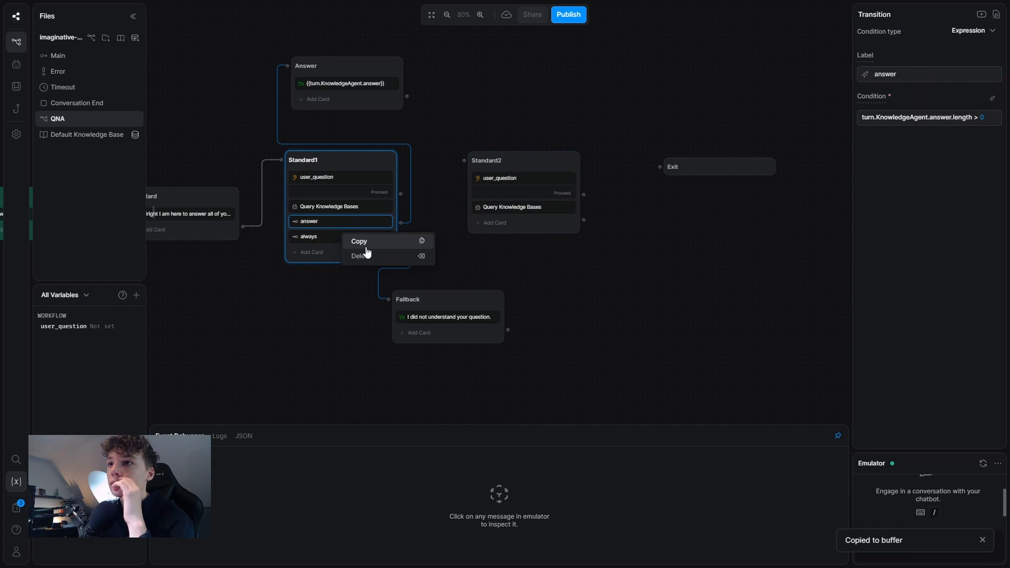
{"action": "left_click", "coordinate": [373, 242]}
{"action": "left_click", "coordinate": [539, 152]}
{"action": "right_click", "coordinate": [534, 158]}
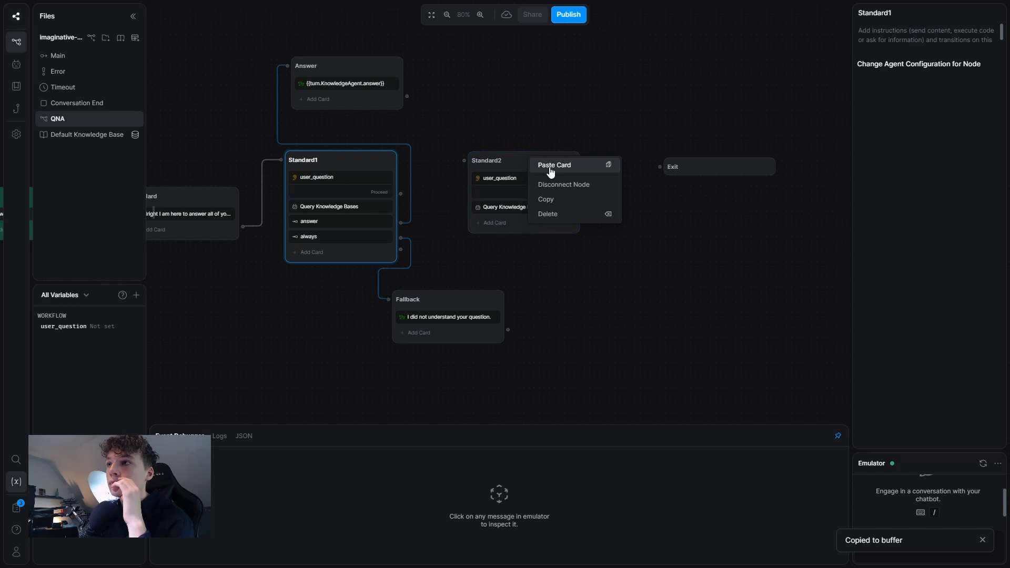
{"action": "left_click", "coordinate": [550, 163]}
Paste the always card into Standard2 and wire its transitions to Fallback and Answer.
{"action": "right_click", "coordinate": [342, 238]}
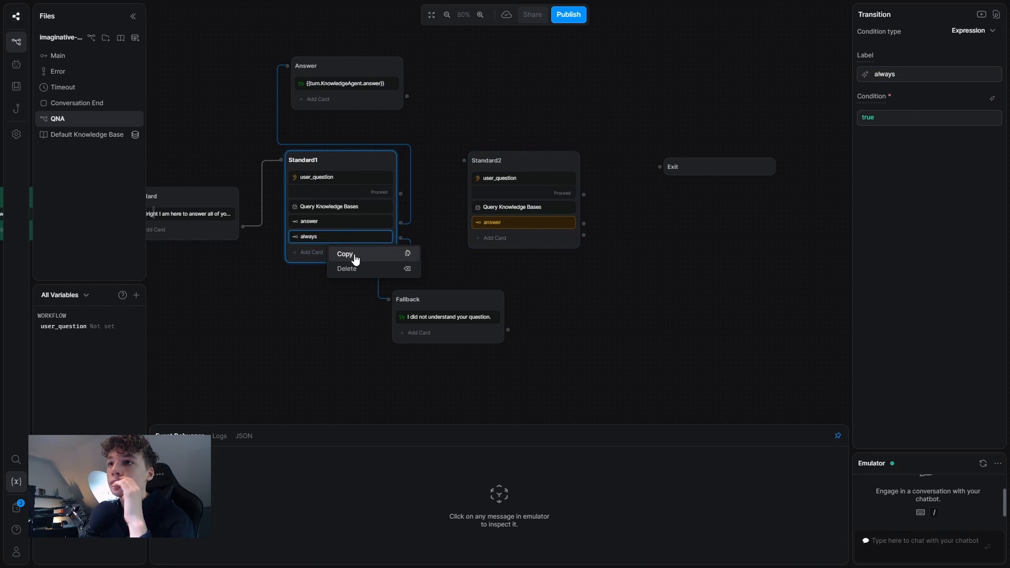
{"action": "left_click", "coordinate": [353, 253]}
{"action": "left_click", "coordinate": [539, 153]}
{"action": "right_click", "coordinate": [539, 157]}
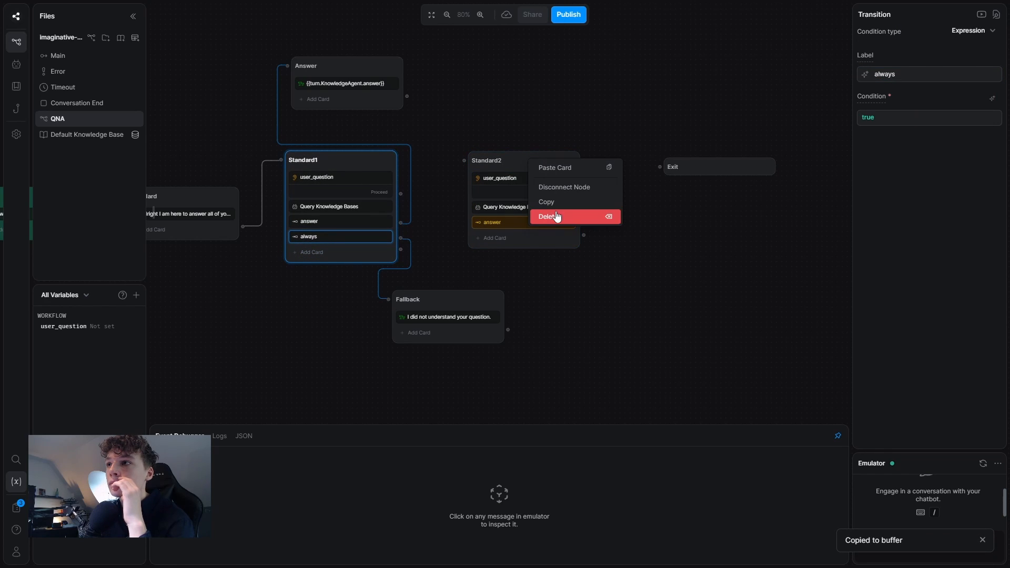
{"action": "left_click", "coordinate": [547, 167]}
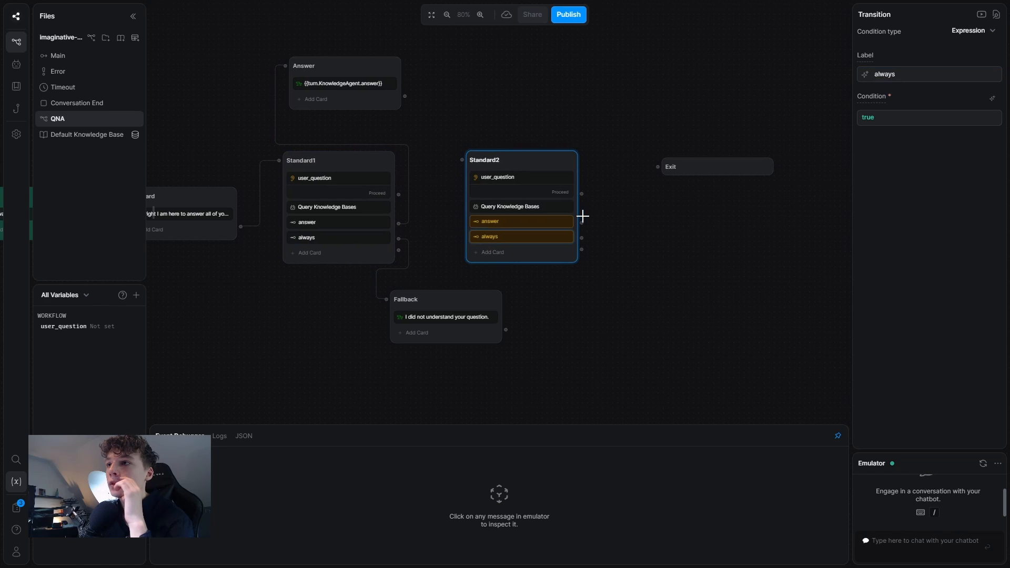
{"action": "left_click_drag", "start_coordinate": [582, 223], "coordinate": [403, 297]}
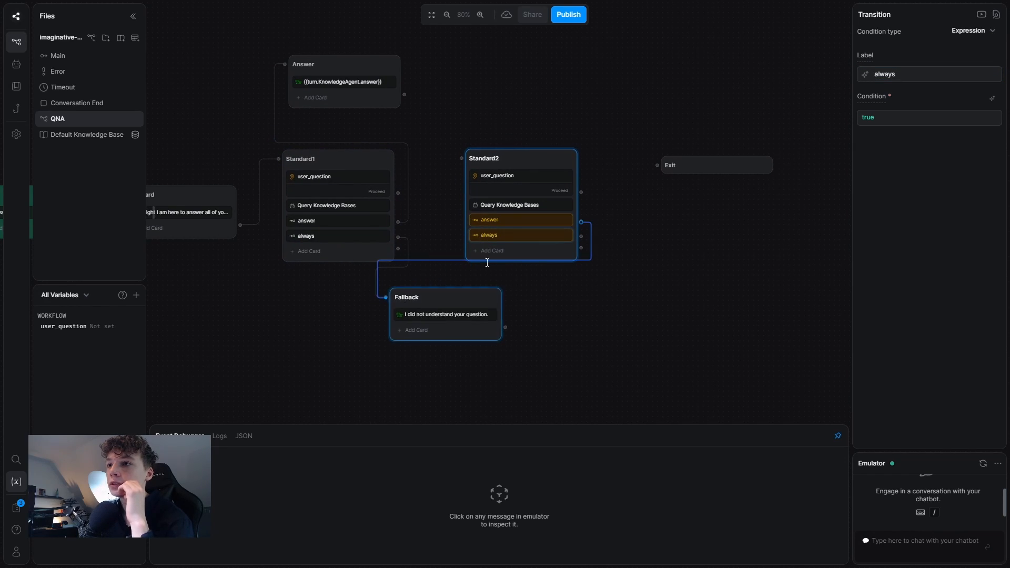
{"action": "left_click_drag", "start_coordinate": [584, 233], "coordinate": [340, 79]}
Reword Standard2's user_question prompt to invite another question.
{"action": "left_click", "coordinate": [506, 176]}
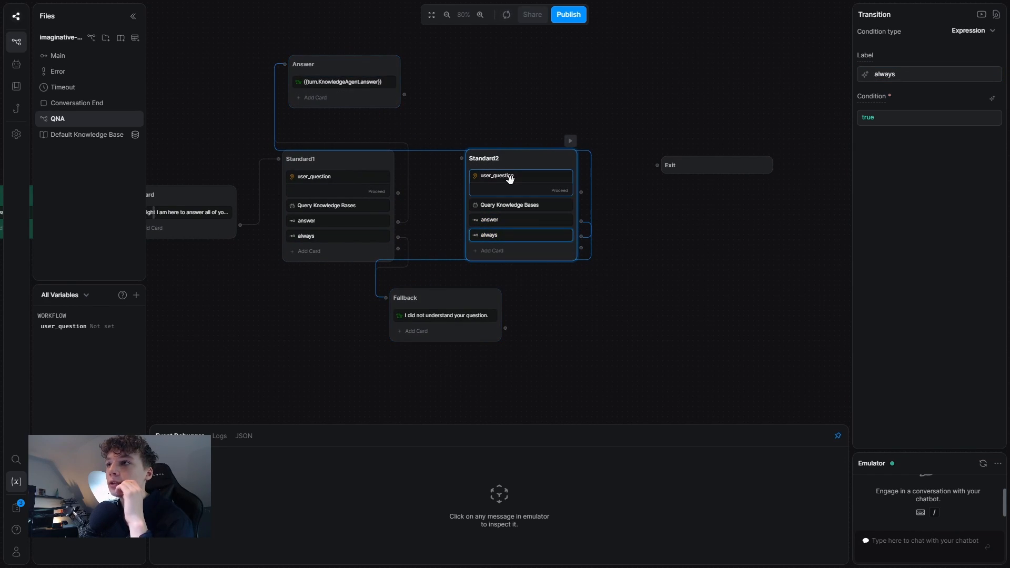
{"action": "type", "text": "!"}
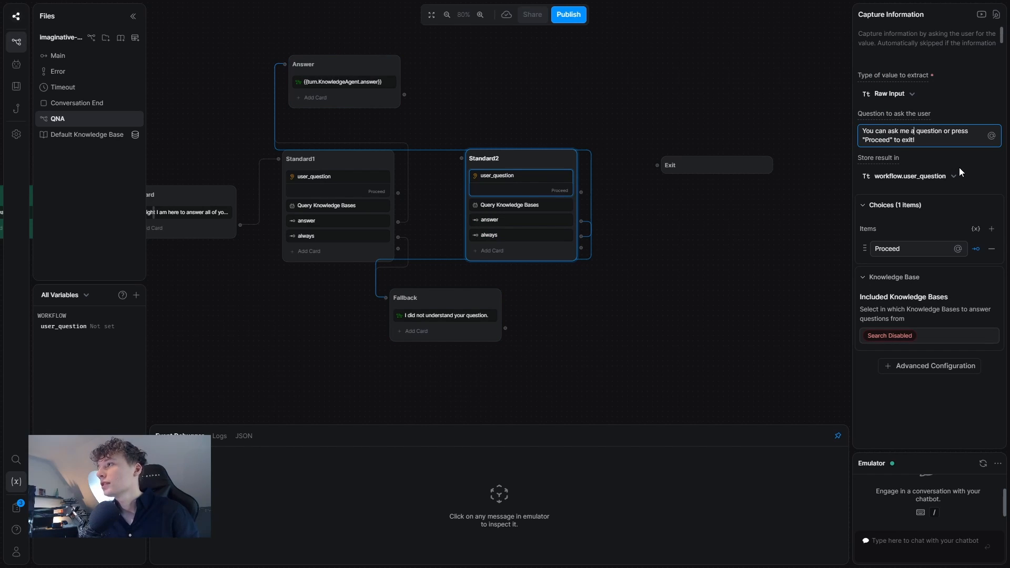
{"action": "type", "text": "ndther"}
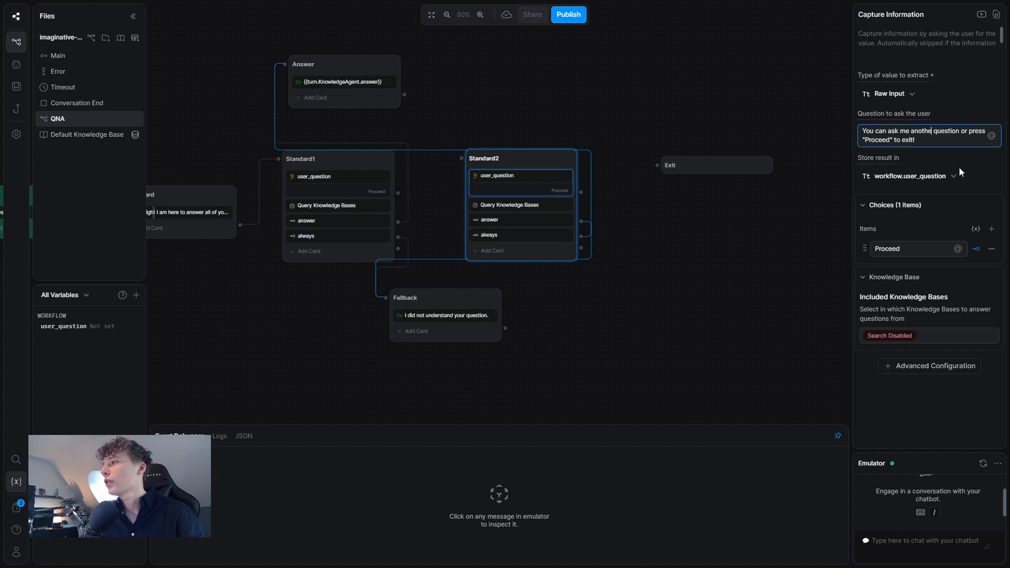
{"action": "left_click", "coordinate": [593, 210]}
Send both Proceed choices to Exit and loop Fallback and Answer back into Standard2.
{"action": "left_click_drag", "start_coordinate": [581, 192], "coordinate": [666, 166]}
{"action": "left_click_drag", "start_coordinate": [397, 190], "coordinate": [680, 164]}
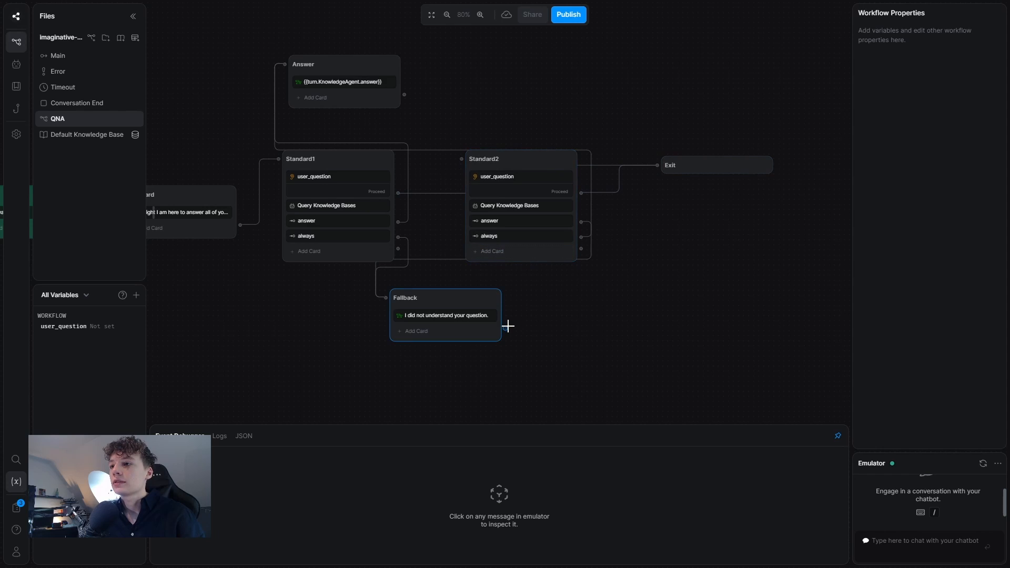
{"action": "left_click_drag", "start_coordinate": [505, 328], "coordinate": [461, 161]}
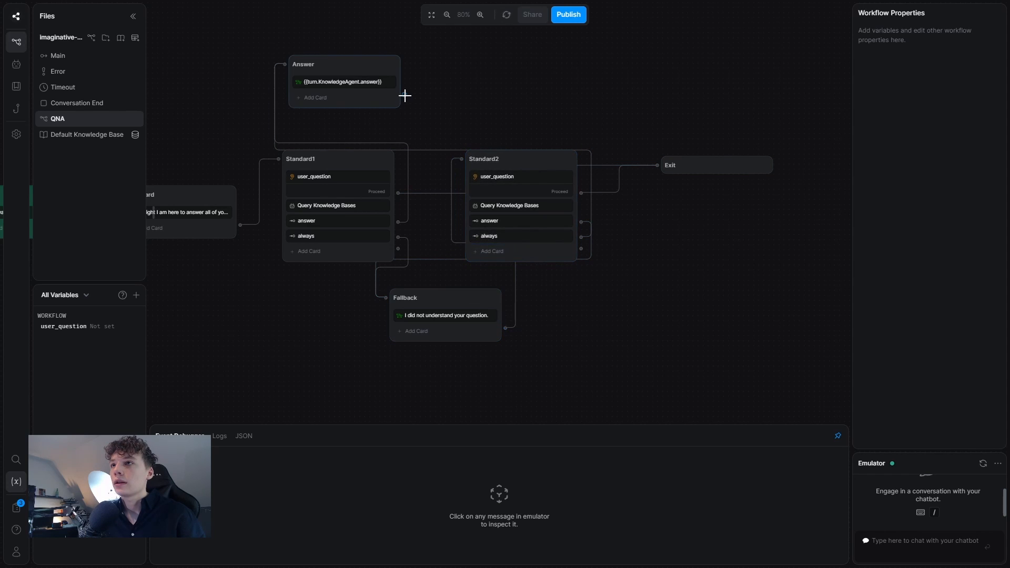
{"action": "left_click_drag", "start_coordinate": [405, 94], "coordinate": [461, 160]}
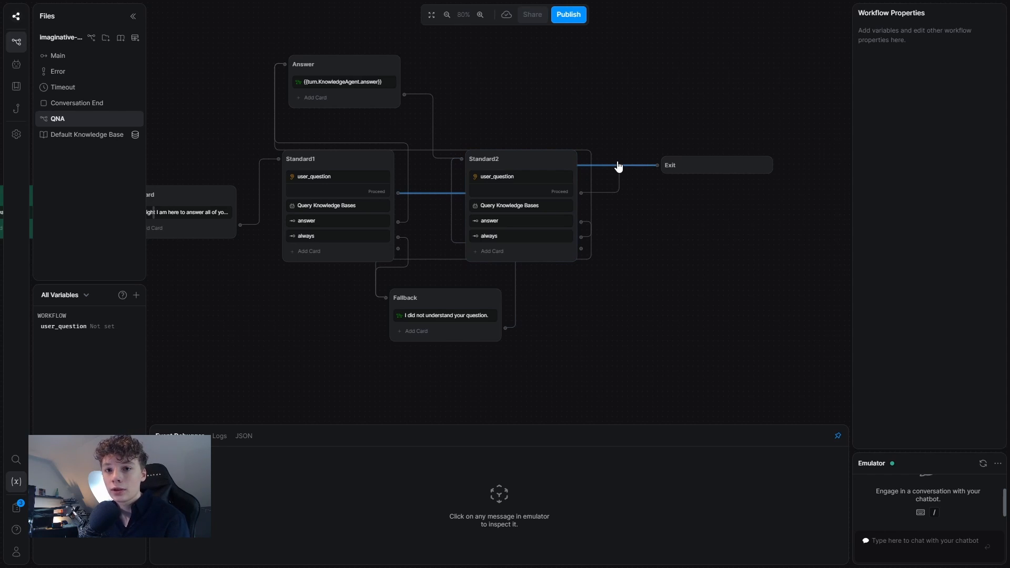
In Main, add a node named Call below QNA, reached from Hub's Book a call option.
{"action": "left_click", "coordinate": [58, 55]}
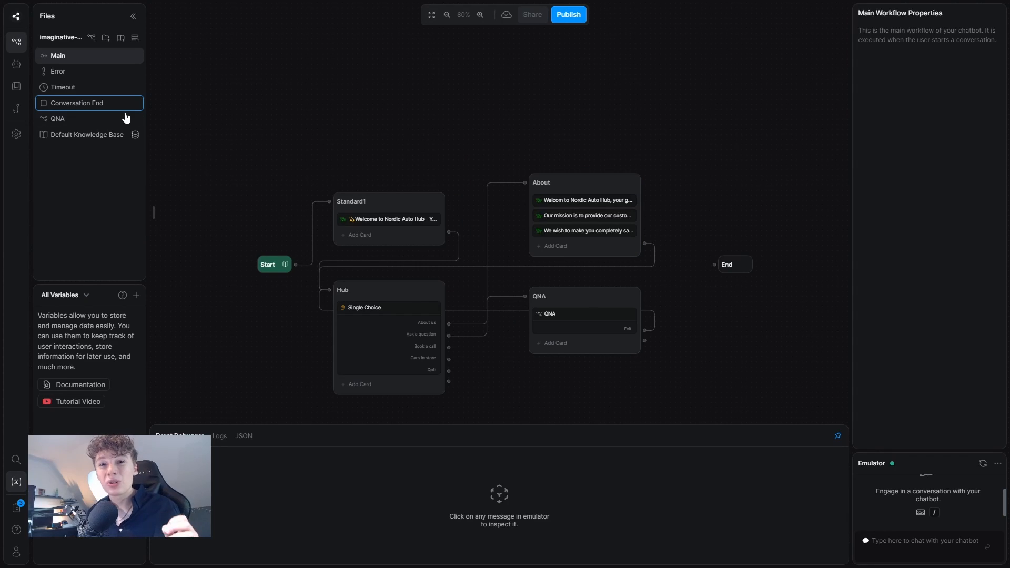
{"action": "left_click_drag", "start_coordinate": [585, 380], "coordinate": [563, 323]}
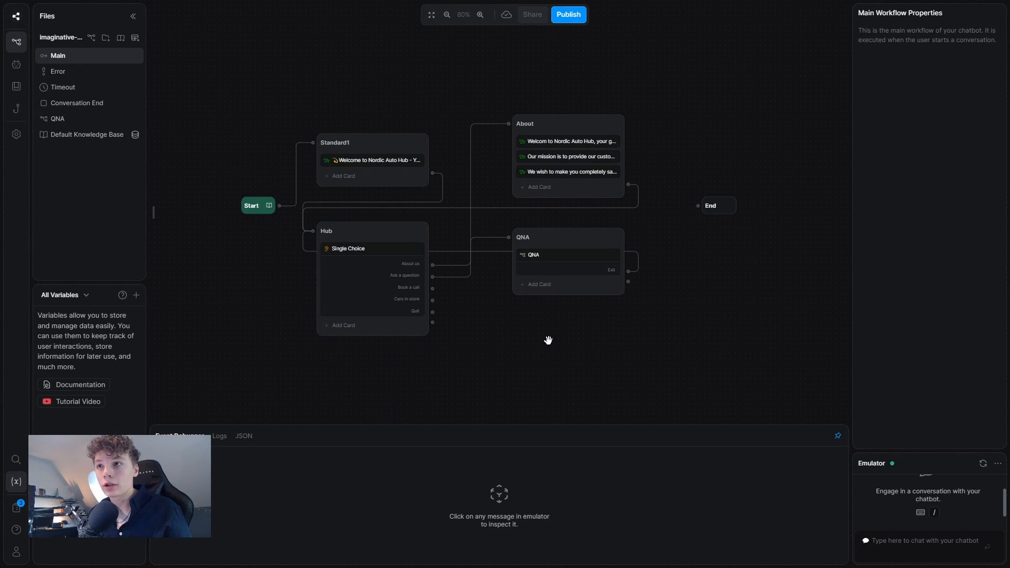
{"action": "right_click", "coordinate": [548, 340]}
{"action": "left_click", "coordinate": [567, 355]}
{"action": "left_click_drag", "start_coordinate": [579, 339], "coordinate": [551, 313]}
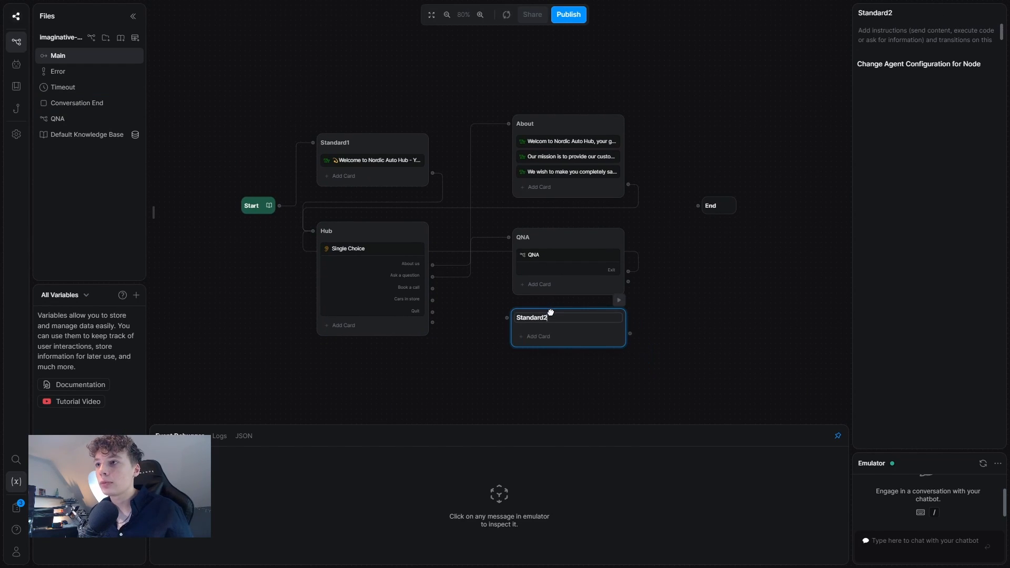
{"action": "left_click_drag", "start_coordinate": [432, 288], "coordinate": [547, 322]}
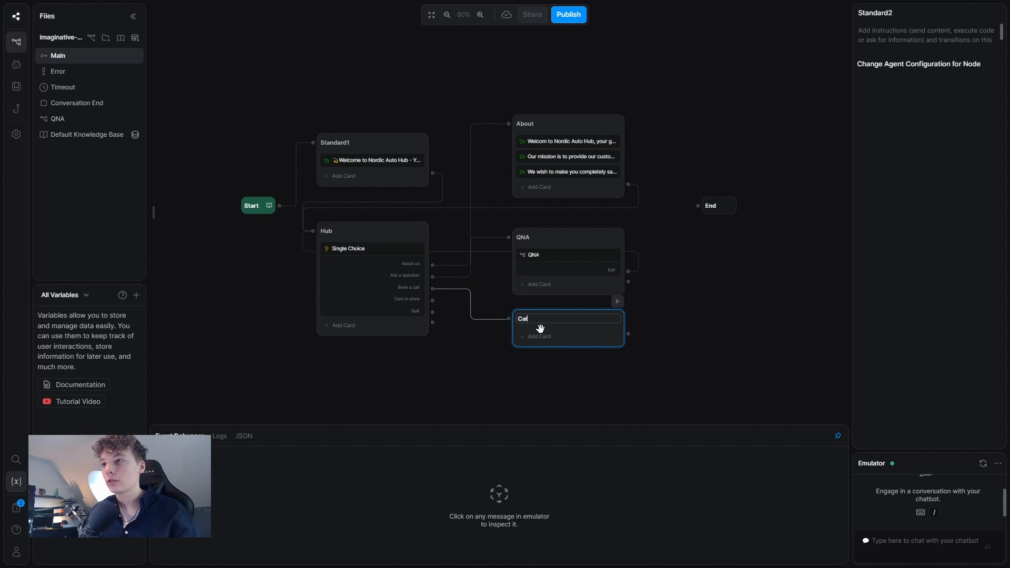
{"action": "key", "text": "Return"}
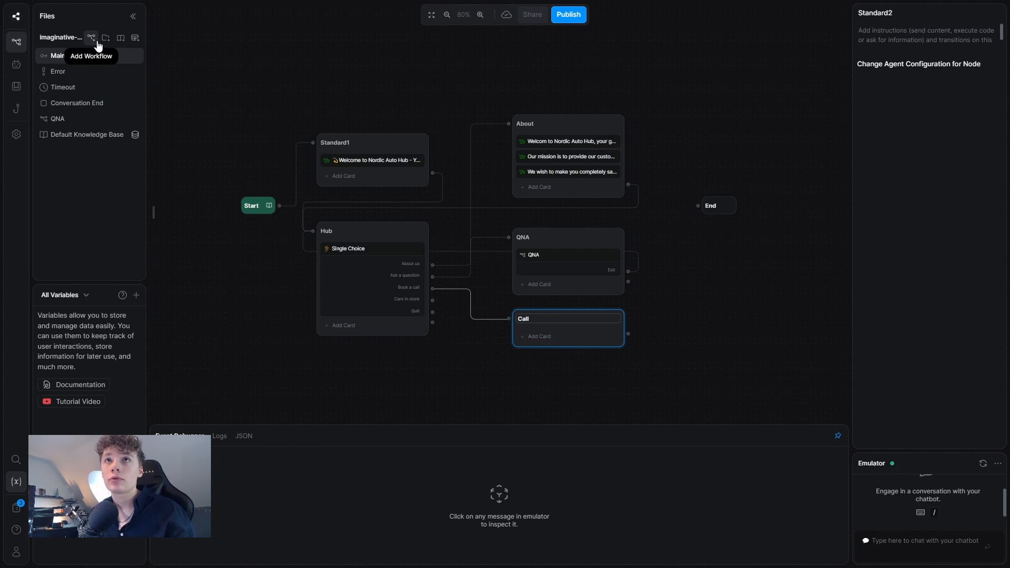
Create a new workflow named CALL and return to Main.
{"action": "left_click", "coordinate": [92, 38]}
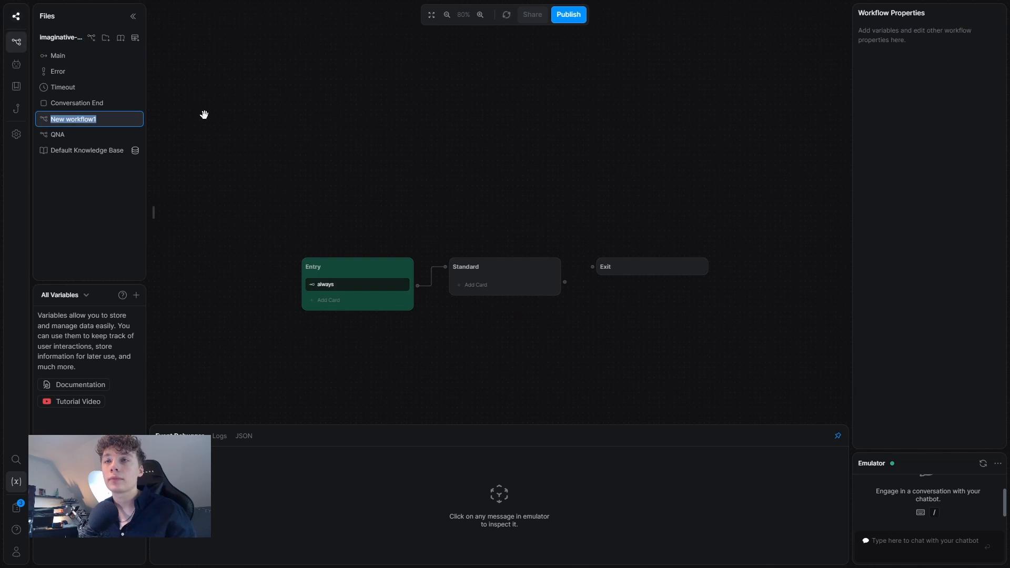
{"action": "type", "text": "CALL"}
{"action": "left_click", "coordinate": [126, 56]}
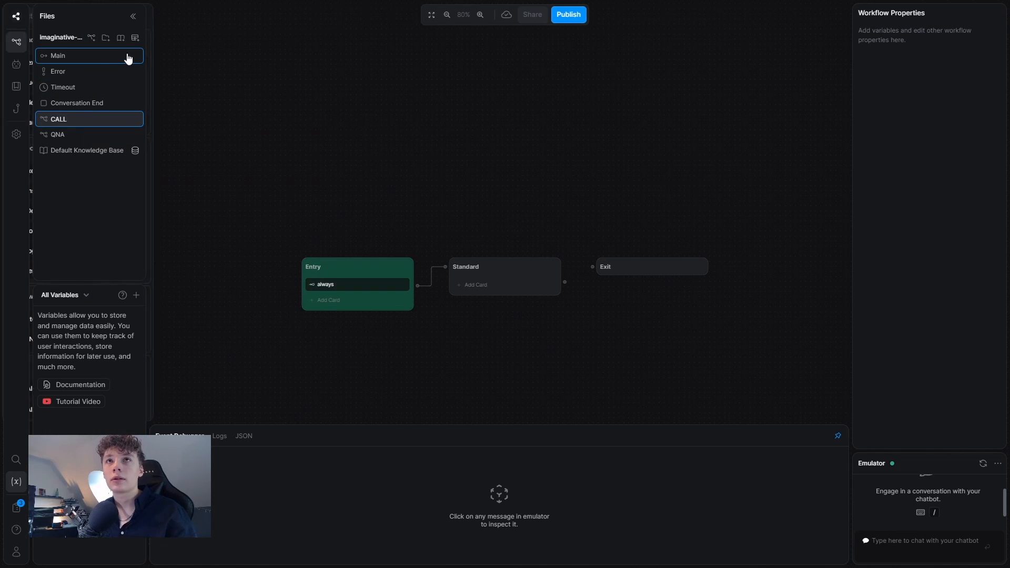
{"action": "left_click_drag", "start_coordinate": [759, 328], "coordinate": [720, 237]}
Make the Call node run CALL, route Book a call to it, loop back to Hub, then open CALL.
{"action": "left_click", "coordinate": [527, 300]}
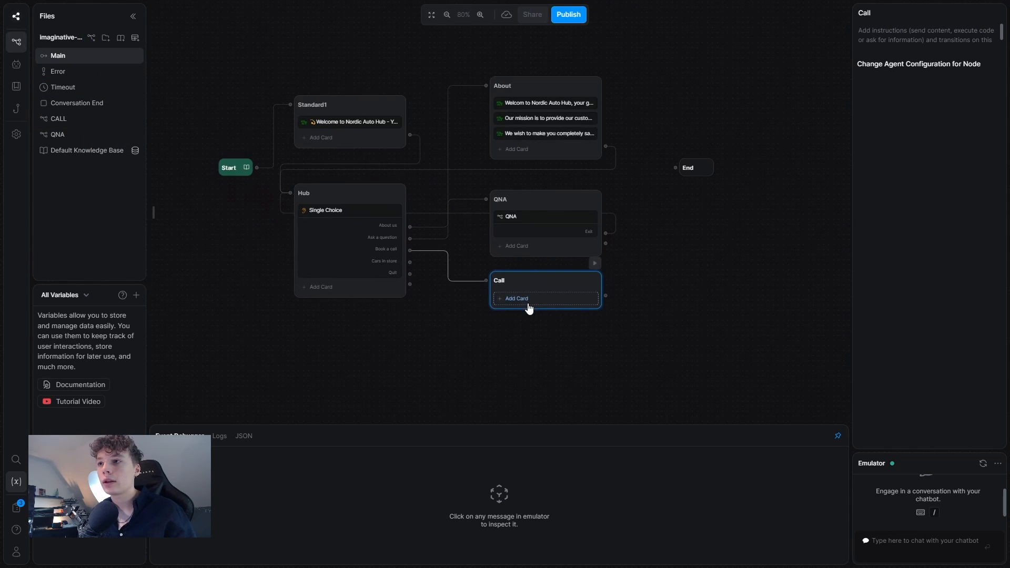
{"action": "left_click", "coordinate": [243, 339]}
{"action": "left_click", "coordinate": [595, 365]}
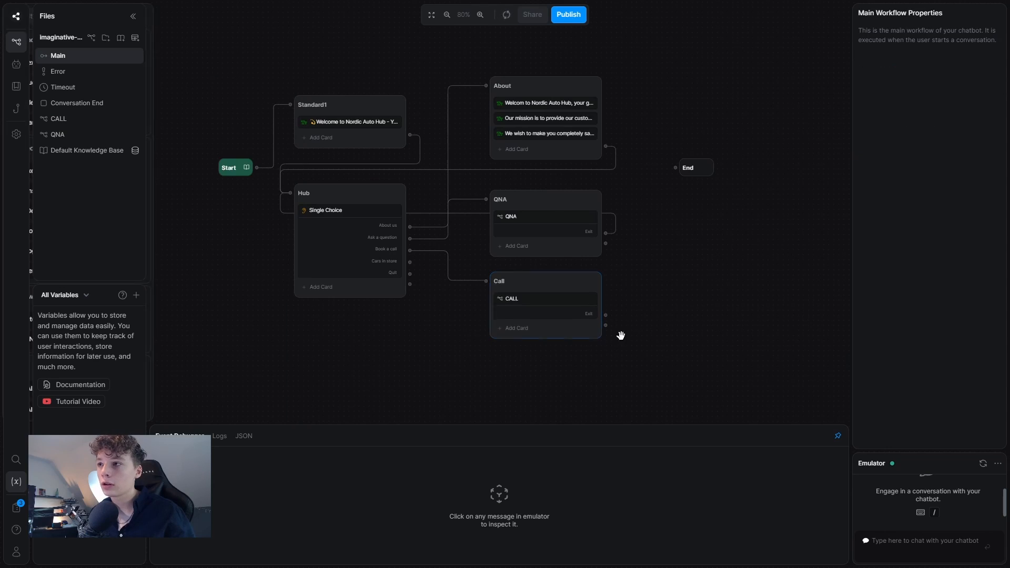
{"action": "left_click_drag", "start_coordinate": [607, 315], "coordinate": [355, 233]}
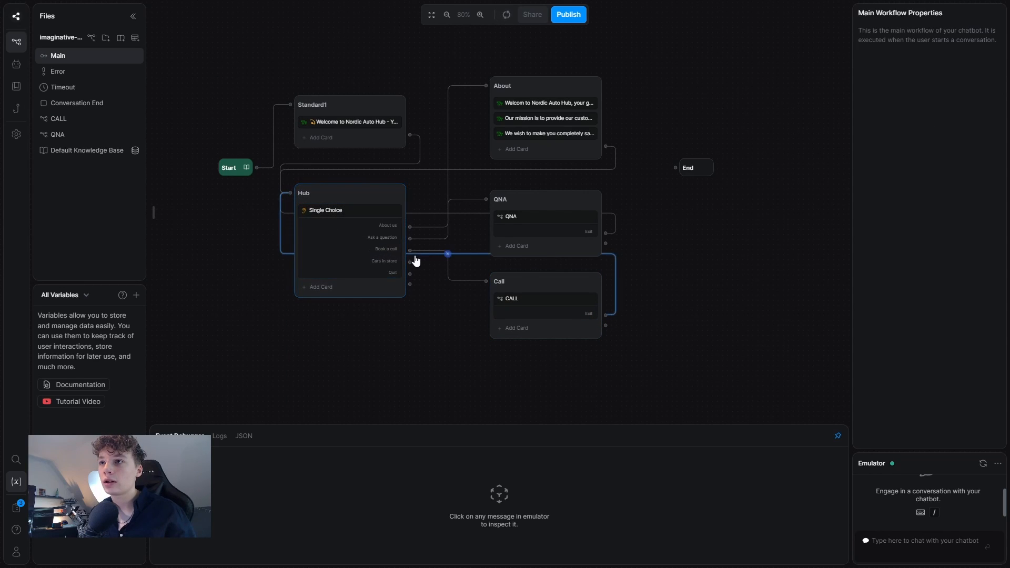
{"action": "left_click_drag", "start_coordinate": [412, 253], "coordinate": [489, 278]}
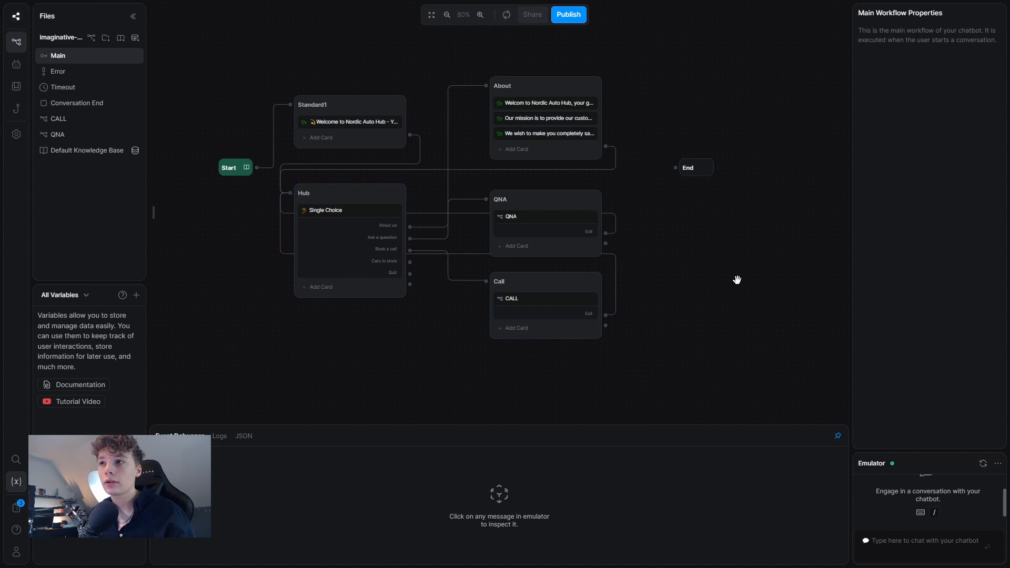
{"action": "left_click", "coordinate": [74, 124]}
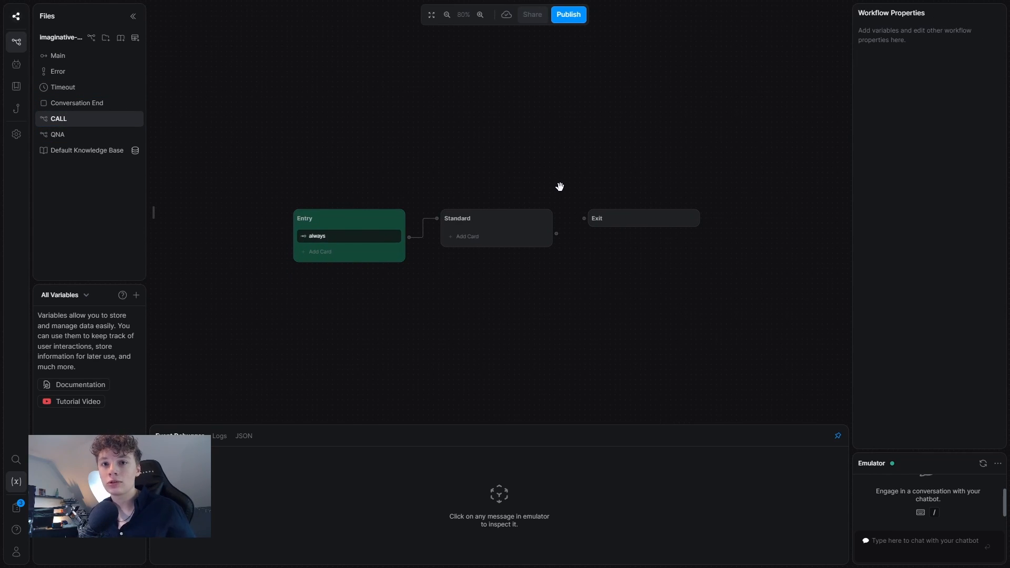
Give the start node the text "To book a call with us, you first need to answer a few questions".
{"action": "left_click_drag", "start_coordinate": [610, 218], "coordinate": [805, 179]}
{"action": "left_click_drag", "start_coordinate": [421, 181], "coordinate": [400, 79]}
{"action": "left_click", "coordinate": [379, 100]}
{"action": "left_click", "coordinate": [178, 62]}
{"action": "type", "text": "To book a "}
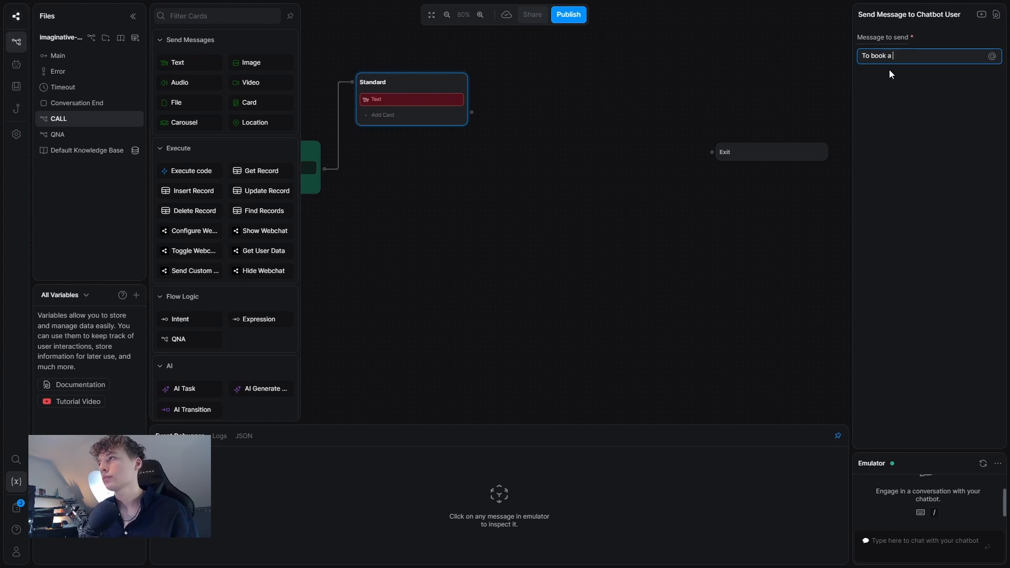
{"action": "type", "text": "call with us, you first need to answer a few questions"}
Add a Contact_INFO node asking "What is your name?", saved to customer_name.
{"action": "left_click_drag", "start_coordinate": [471, 112], "coordinate": [411, 174]}
{"action": "type", "text": "Contact_INFO"}
{"action": "scroll", "coordinate": [227, 263], "scroll_direction": "down", "scroll_amount": 10}
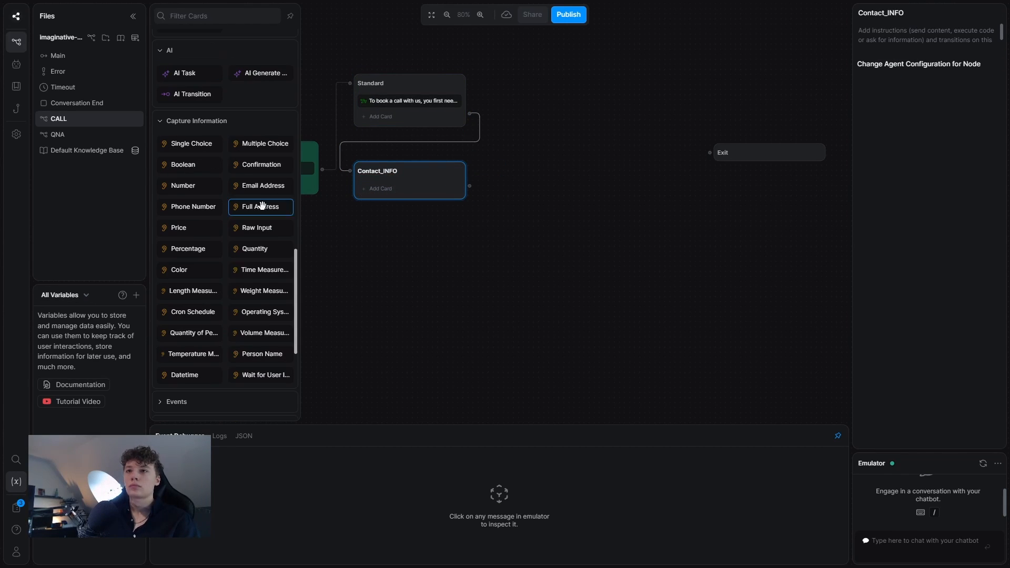
{"action": "left_click", "coordinate": [262, 353]}
{"action": "type", "text": "What is your name?"}
{"action": "left_click", "coordinate": [955, 153]}
{"action": "type", "text": "customer_name"}
{"action": "key", "text": "Return"}
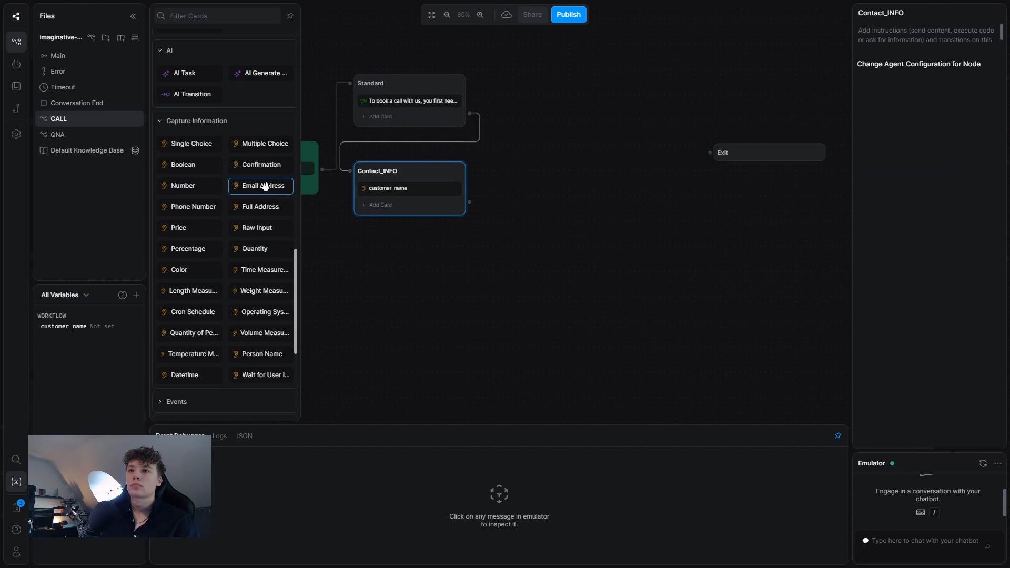
Add email and phone questions saved to customer_email and customer_phone.
{"action": "left_click", "coordinate": [264, 185]}
{"action": "type", "text": "What is your email"}
{"action": "left_click", "coordinate": [956, 153]}
{"action": "type", "text": "customer_email"}
{"action": "key", "text": "Return"}
{"action": "left_click", "coordinate": [193, 207]}
{"action": "type", "text": "L"}
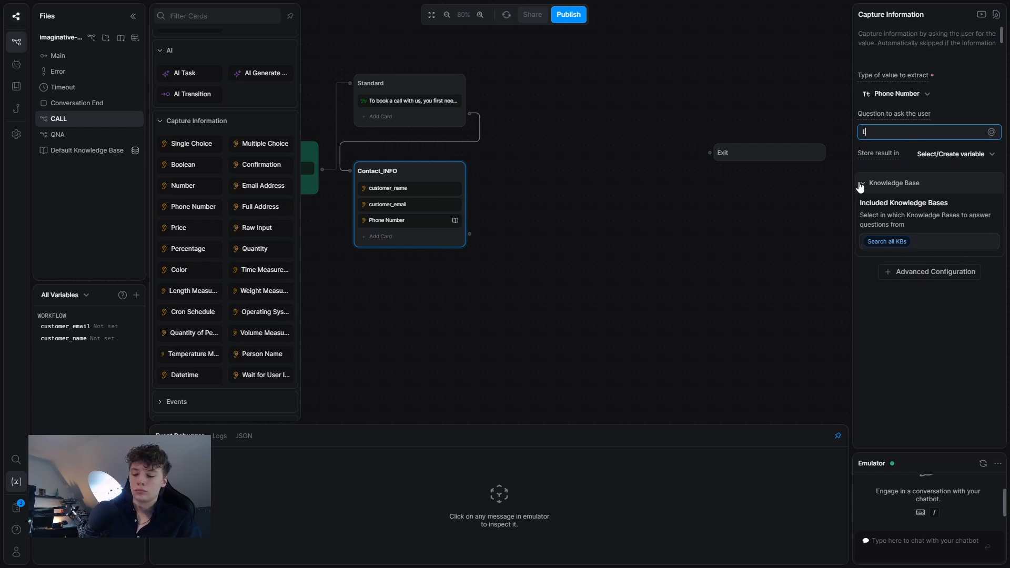
{"action": "type", "text": "astly, what is your phonenumber?"}
{"action": "left_click", "coordinate": [955, 154]}
{"action": "type", "text": "customer_phone"}
{"action": "key", "text": "Return"}
Add a save-your-information confirmation leading to an Accept node saying "Great, now let us proceed to get you".
{"action": "left_click_drag", "start_coordinate": [470, 233], "coordinate": [411, 284]}
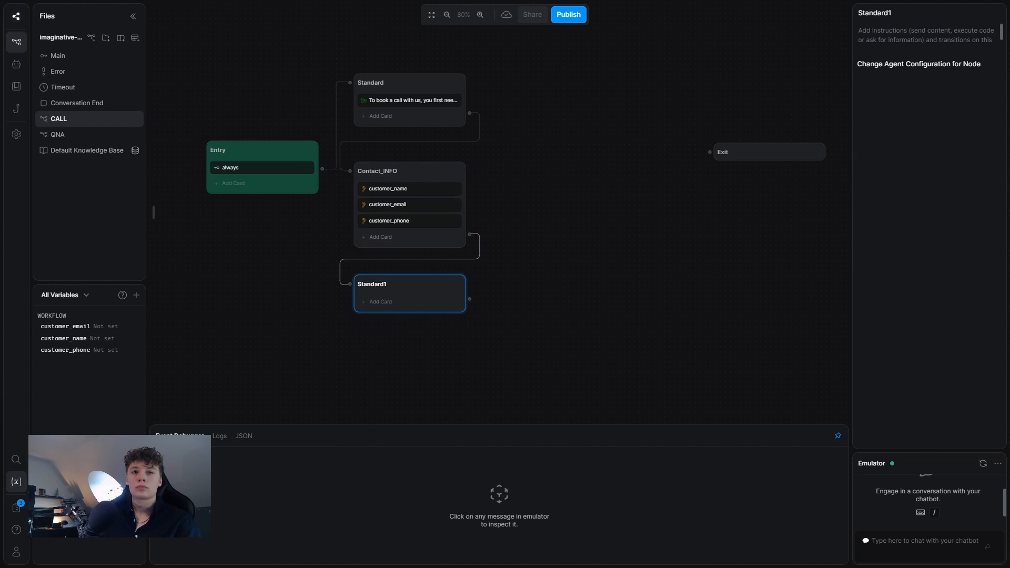
{"action": "left_click", "coordinate": [261, 164]}
{"action": "type", "text": "To book a call, we need to save your information."}
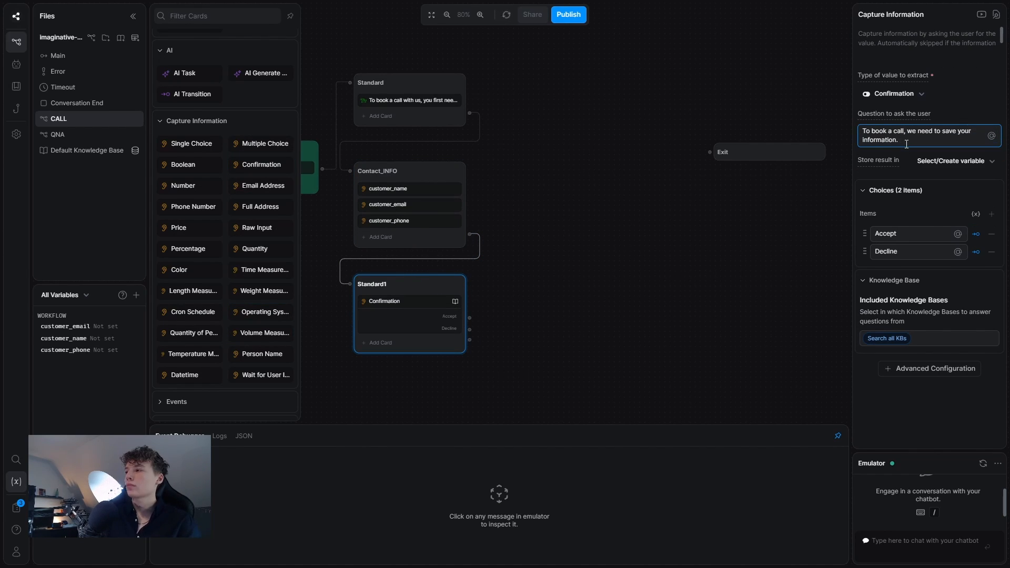
{"action": "left_click_drag", "start_coordinate": [467, 322], "coordinate": [546, 87]}
{"action": "double_click", "coordinate": [506, 86]}
{"action": "type", "text": "Accept"}
{"action": "left_click", "coordinate": [177, 63]}
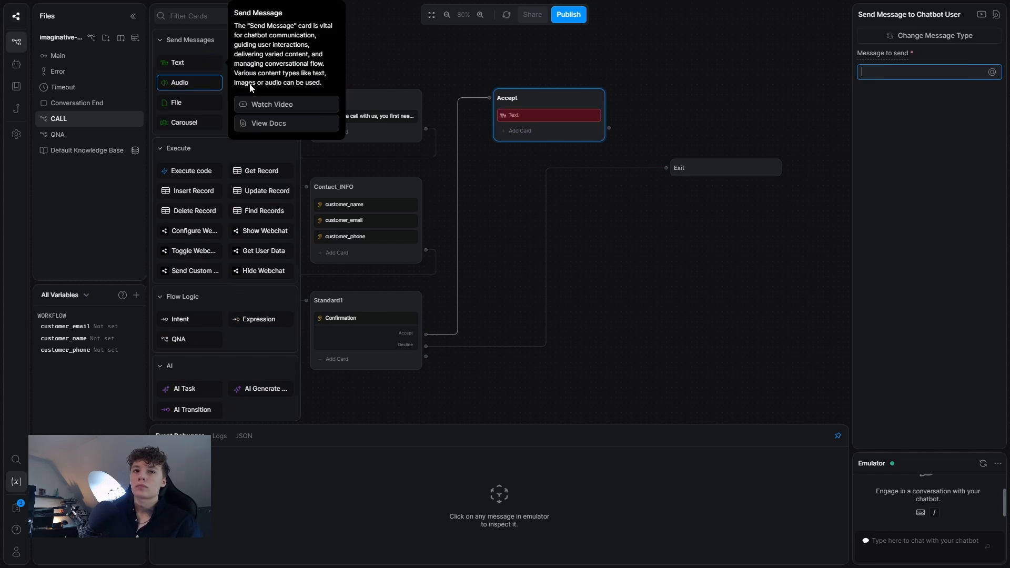
{"action": "type", "text": "Great, now lets"}
{"action": "key", "text": "BackSpace"}
{"action": "type", "text": "us proceed to get you"}
Add a Booking node with a link prompt and a "Book here" card titled "Calendly link" with a button.
{"action": "left_click_drag", "start_coordinate": [609, 128], "coordinate": [523, 172]}
{"action": "double_click", "coordinate": [508, 168]}
{"action": "type", "text": "Booking"}
{"action": "left_click", "coordinate": [177, 62]}
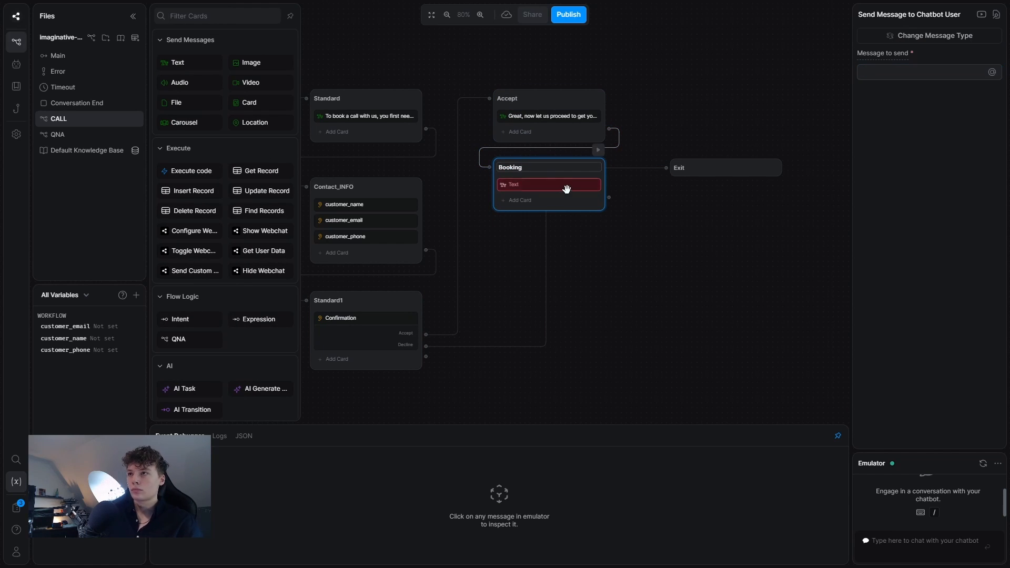
{"action": "type", "text": "Please, click the link, book your des..."}
{"action": "left_click", "coordinate": [249, 102]}
{"action": "type", "text": "Book here"}
{"action": "left_click", "coordinate": [921, 88]}
{"action": "type", "text": "Calendly link"}
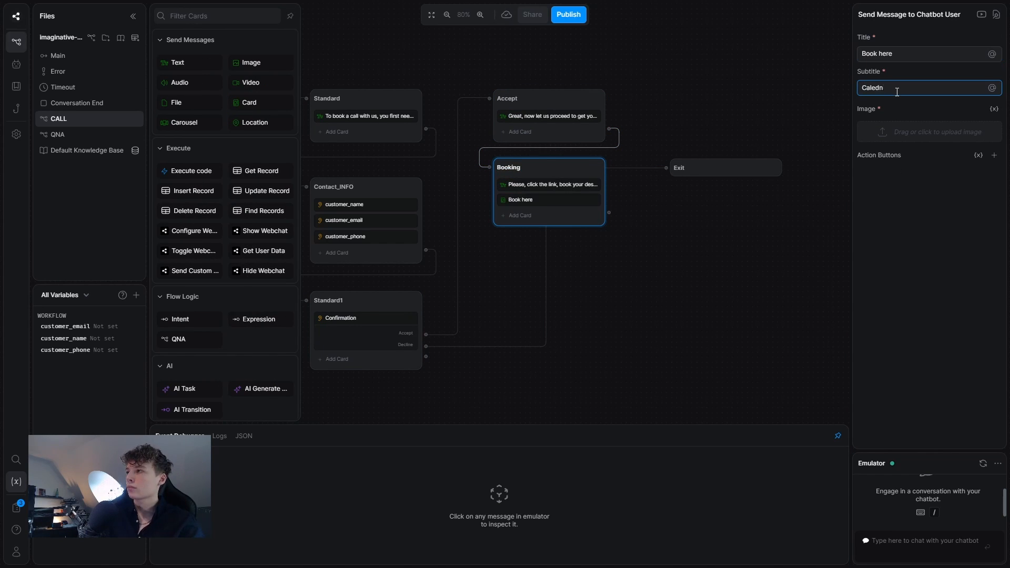
{"action": "left_click", "coordinate": [994, 155]}
{"action": "left_click", "coordinate": [907, 175]}
{"action": "scroll", "coordinate": [226, 263], "scroll_direction": "down", "scroll_amount": 5}
Add a single choice question "Are you sure?" with the option "Yes, continue!" to Booking.
{"action": "left_click", "coordinate": [191, 300]}
{"action": "left_click", "coordinate": [921, 130]}
{"action": "type", "text": "Are you sure?"}
{"action": "left_click", "coordinate": [905, 225]}
{"action": "type", "text": "Yes, continue!"}
{"action": "left_click", "coordinate": [905, 313]}
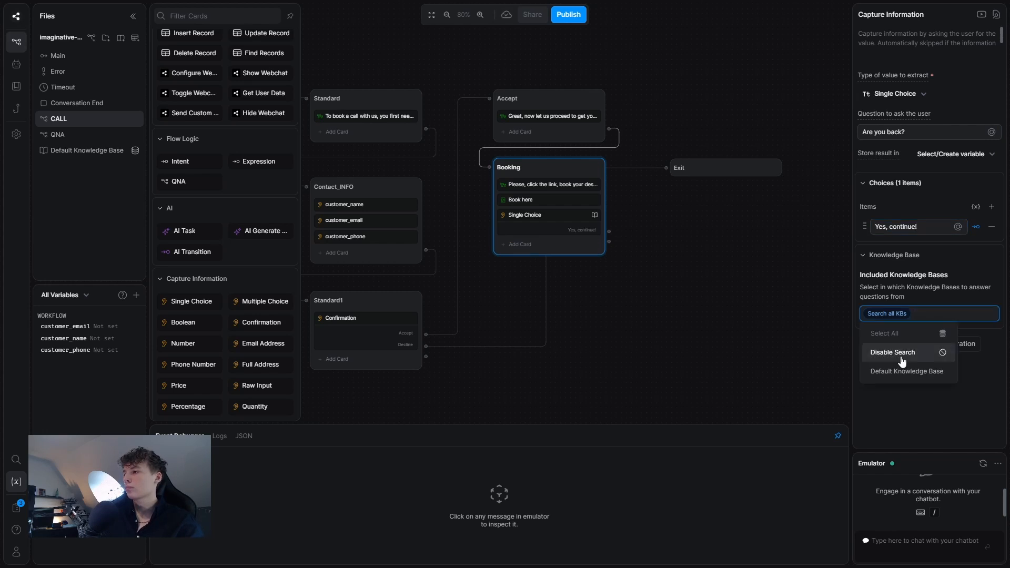
Add a Webhook node after "Yes, continue!" thanking the user for booking a call.
{"action": "left_click_drag", "start_coordinate": [610, 231], "coordinate": [457, 280]}
{"action": "double_click", "coordinate": [457, 280]}
{"action": "type", "text": "Webhook"}
{"action": "left_click", "coordinate": [453, 297]}
{"action": "left_click", "coordinate": [177, 62]}
{"action": "type", "text": "Thank you for booking a call with us, we can r"}
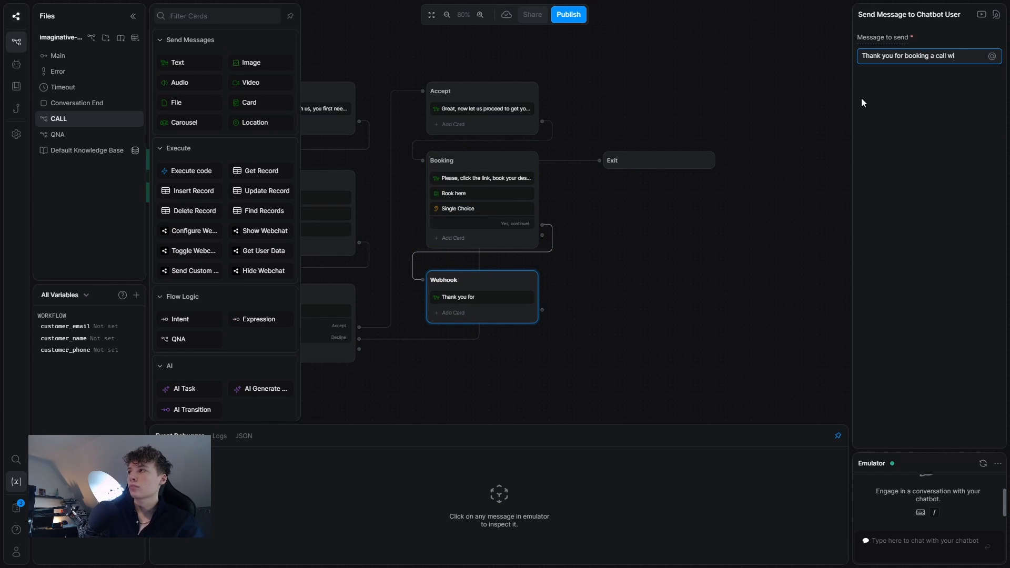
{"action": "type", "text": "ot wait to hear from you!"}
{"action": "left_click_drag", "start_coordinate": [679, 248], "coordinate": [717, 248]}
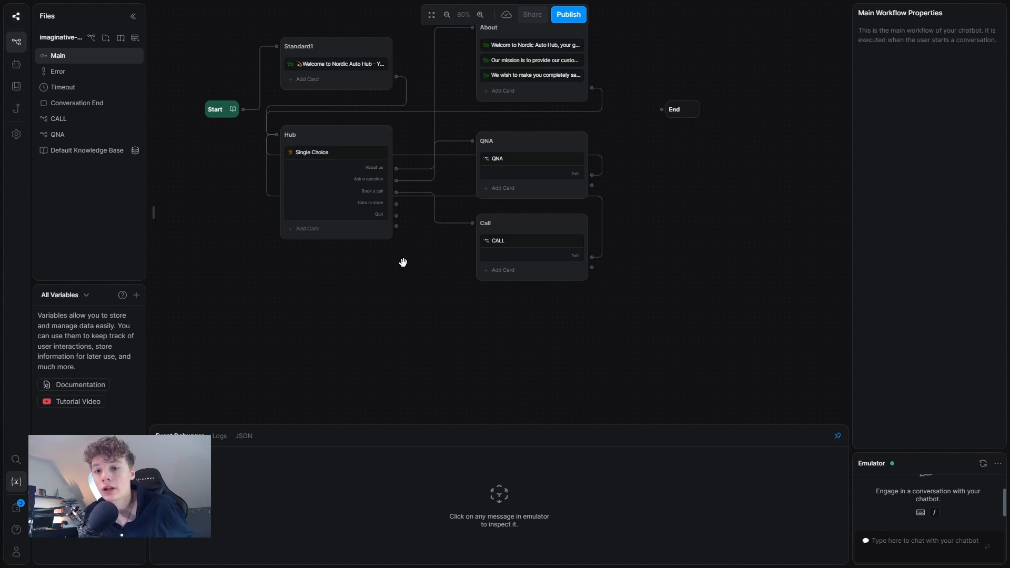
Add a standard node named CARS below Call in the Main flow.
{"action": "right_click", "coordinate": [379, 245]}
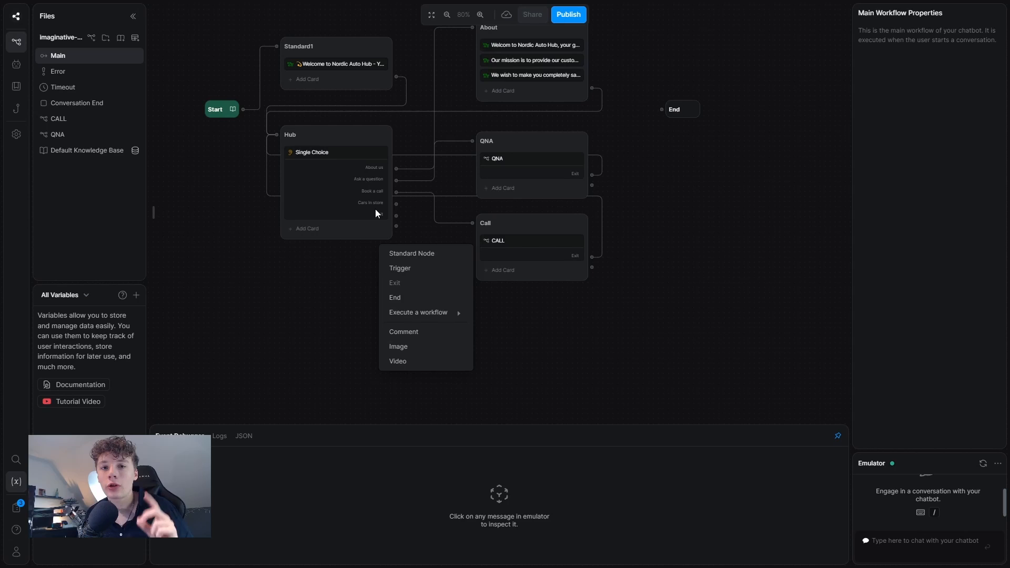
{"action": "left_click", "coordinate": [602, 364]}
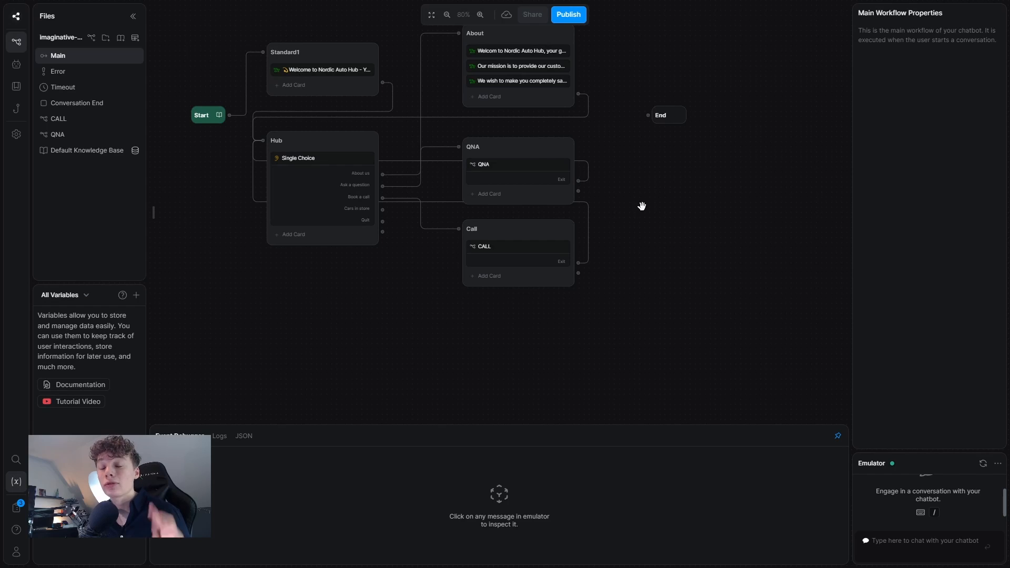
{"action": "right_click", "coordinate": [492, 299]}
{"action": "left_click", "coordinate": [505, 309]}
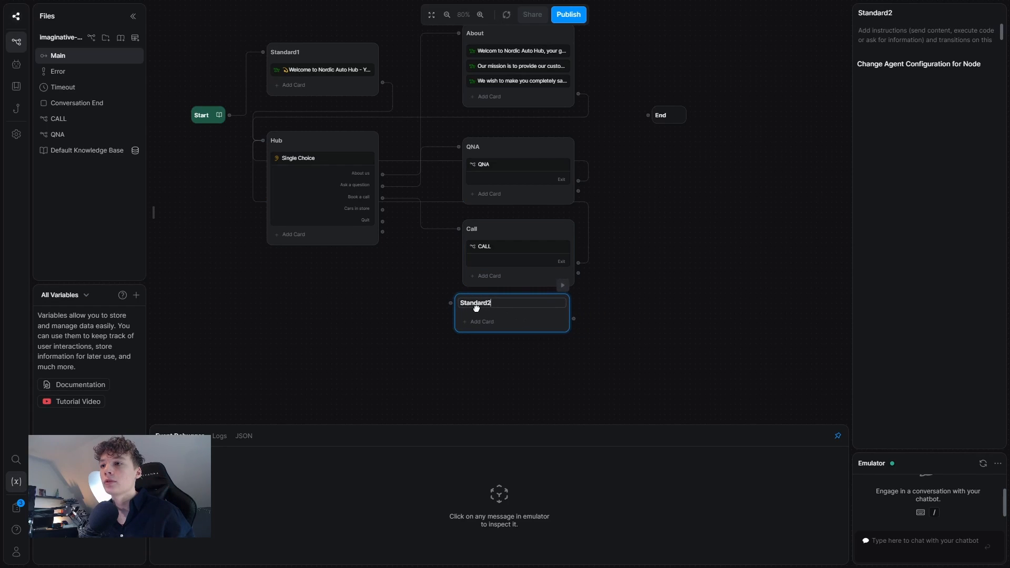
{"action": "type", "text": "CA"}
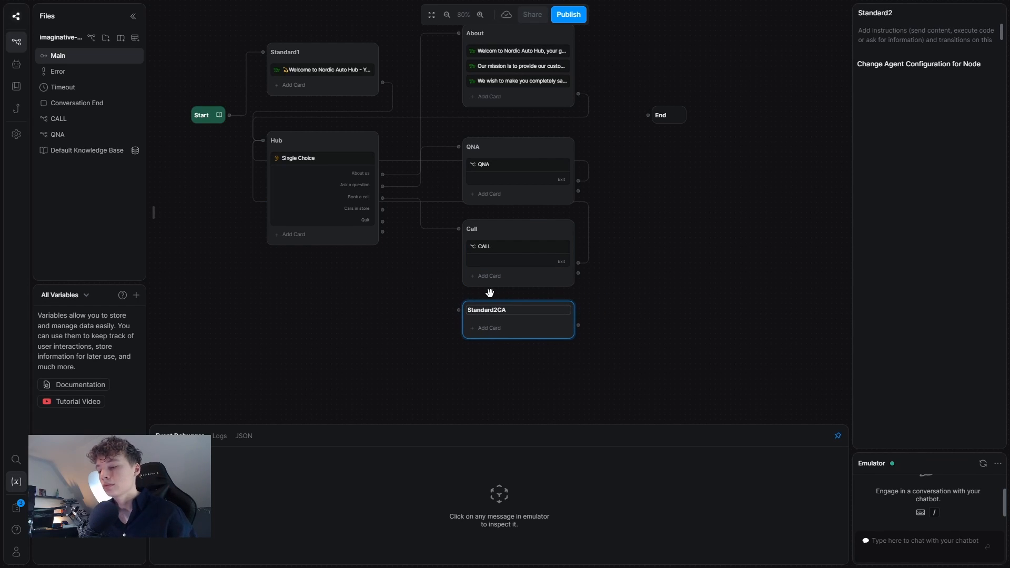
{"action": "key", "text": "ctrl+BackSpace"}
{"action": "type", "text": "CARS"}
{"action": "left_click", "coordinate": [530, 332]}
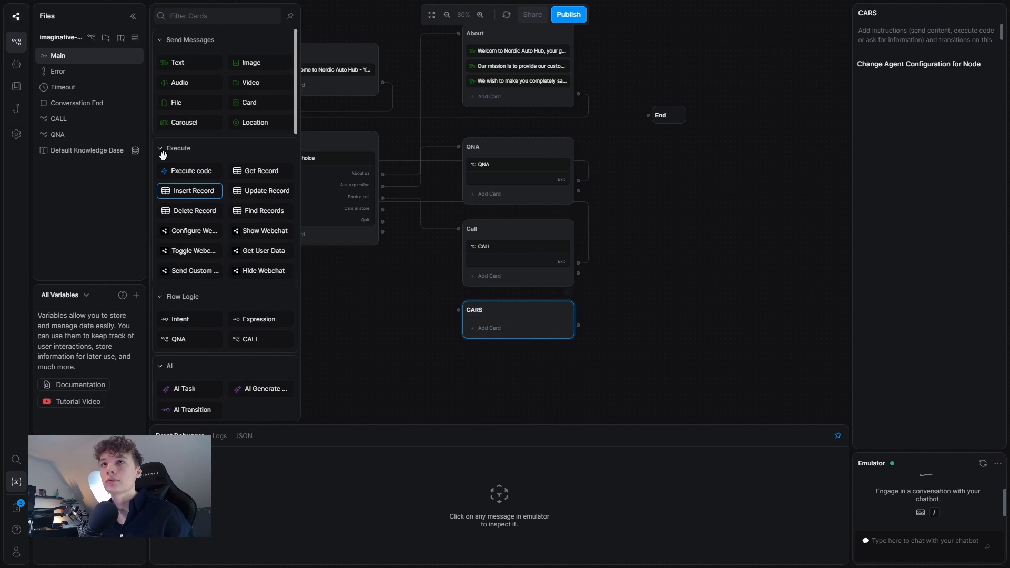
Create a CARS workflow, run it from the CARS node, and link Cars in store to it and back to Hub.
{"action": "left_click", "coordinate": [91, 37]}
{"action": "type", "text": "CARS"}
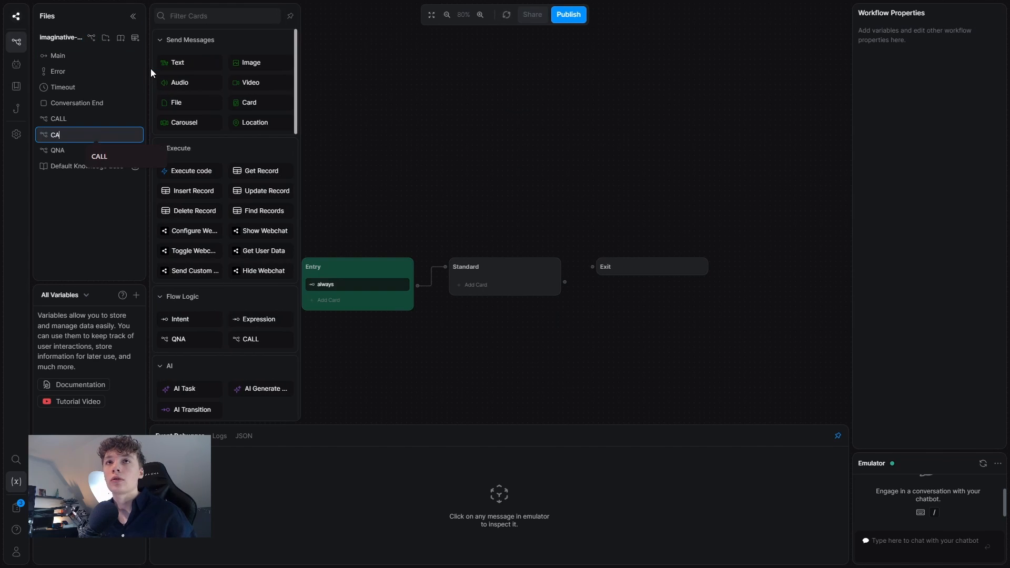
{"action": "left_click", "coordinate": [68, 56]}
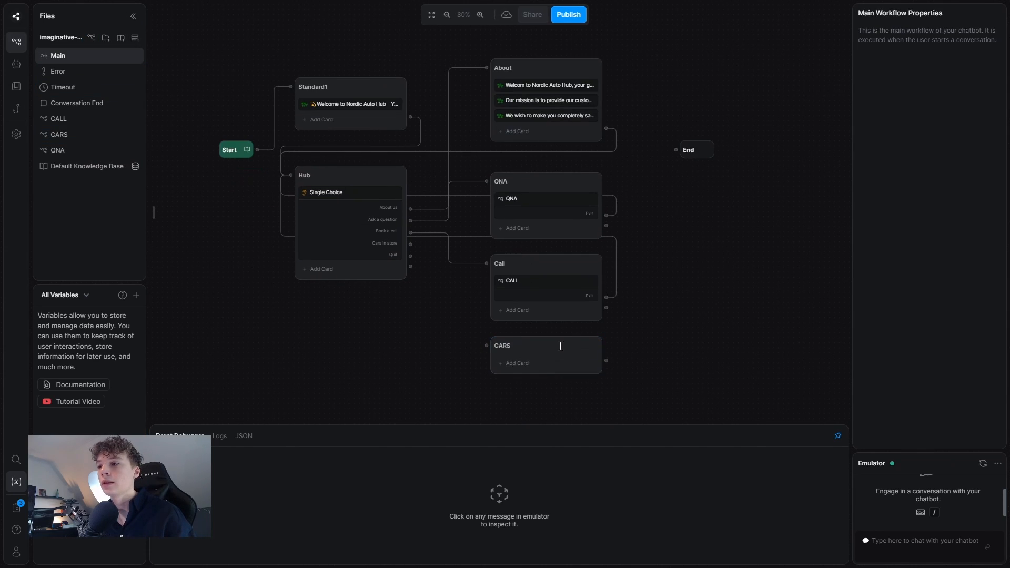
{"action": "left_click", "coordinate": [517, 363]}
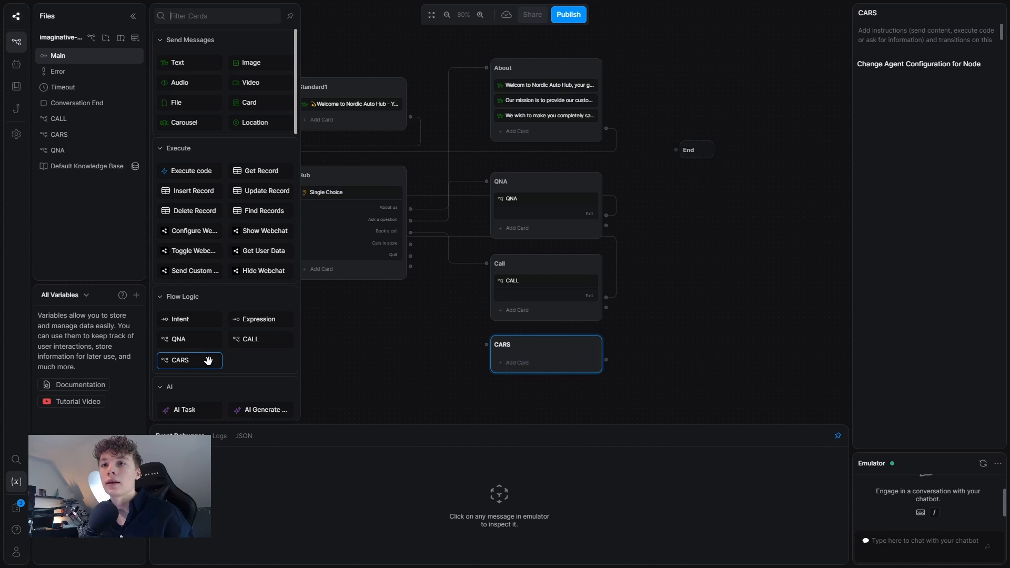
{"action": "left_click", "coordinate": [207, 358]}
{"action": "left_click_drag", "start_coordinate": [627, 377], "coordinate": [361, 197]}
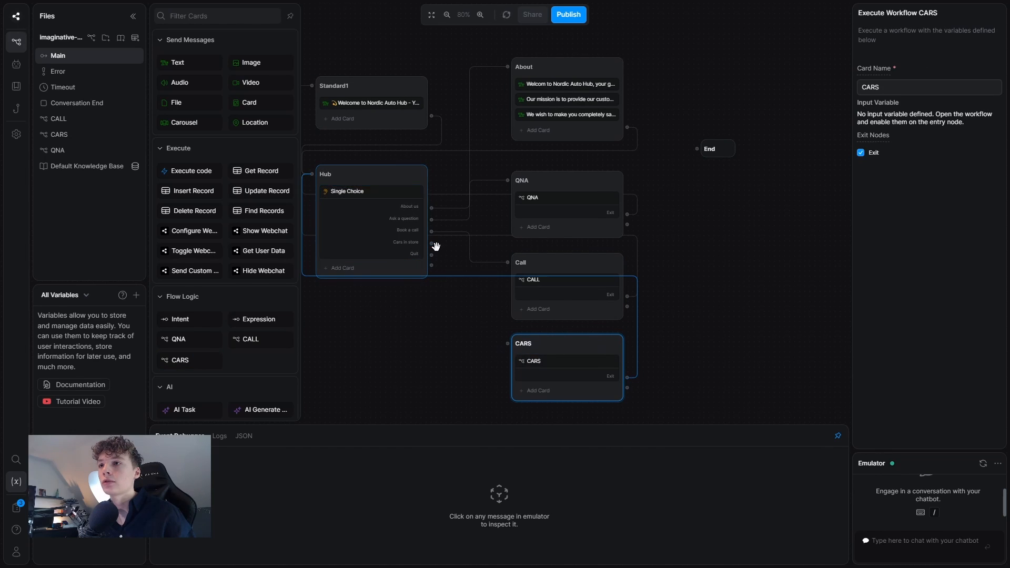
{"action": "left_click_drag", "start_coordinate": [429, 243], "coordinate": [507, 343]}
{"action": "left_click", "coordinate": [800, 325]}
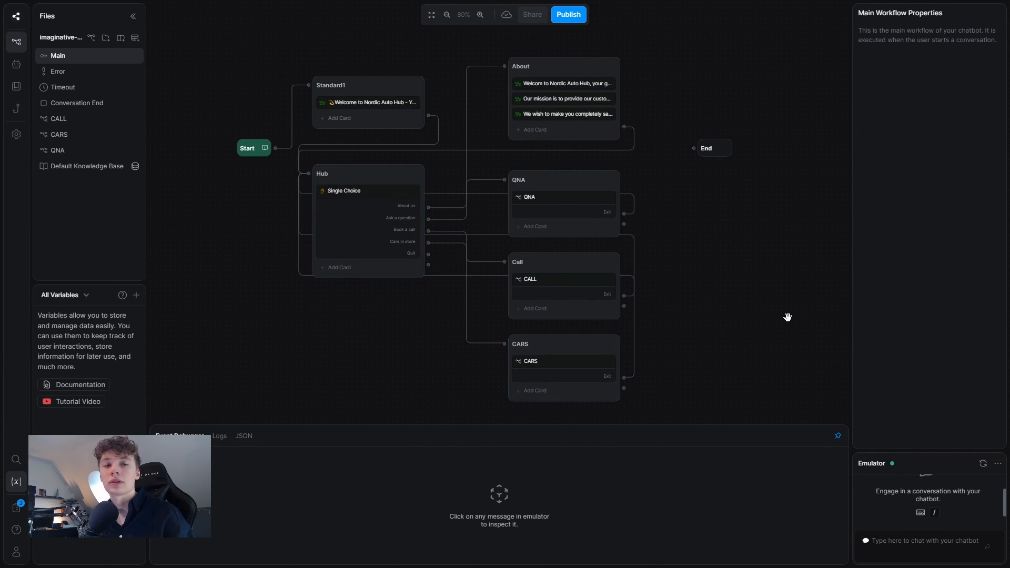
Add a Raw Input card to the CARS Standard step asking 'What care are you lookig for? (Brand and model)'.
{"action": "left_click", "coordinate": [81, 138]}
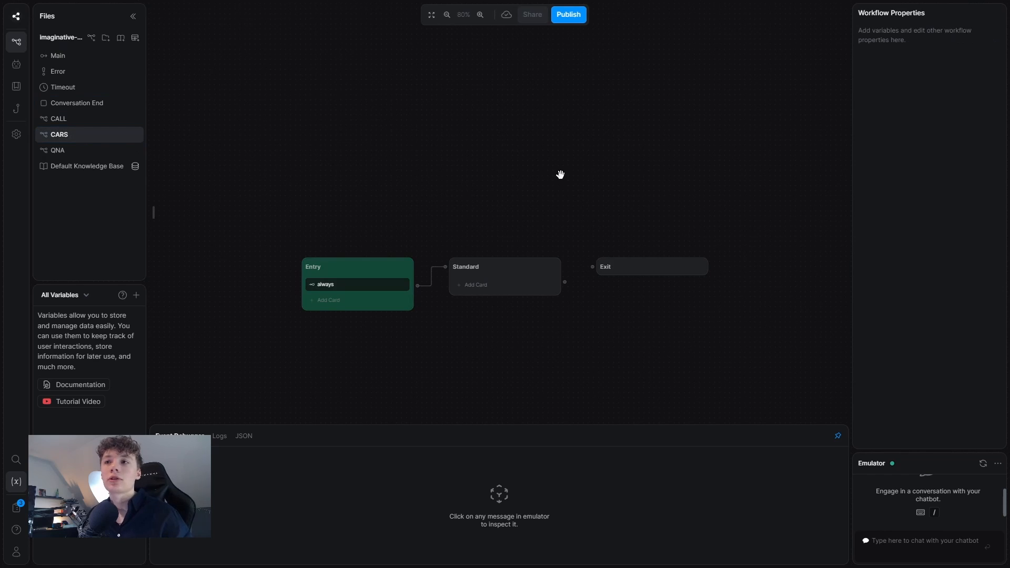
{"action": "left_click_drag", "start_coordinate": [600, 181], "coordinate": [774, 178]}
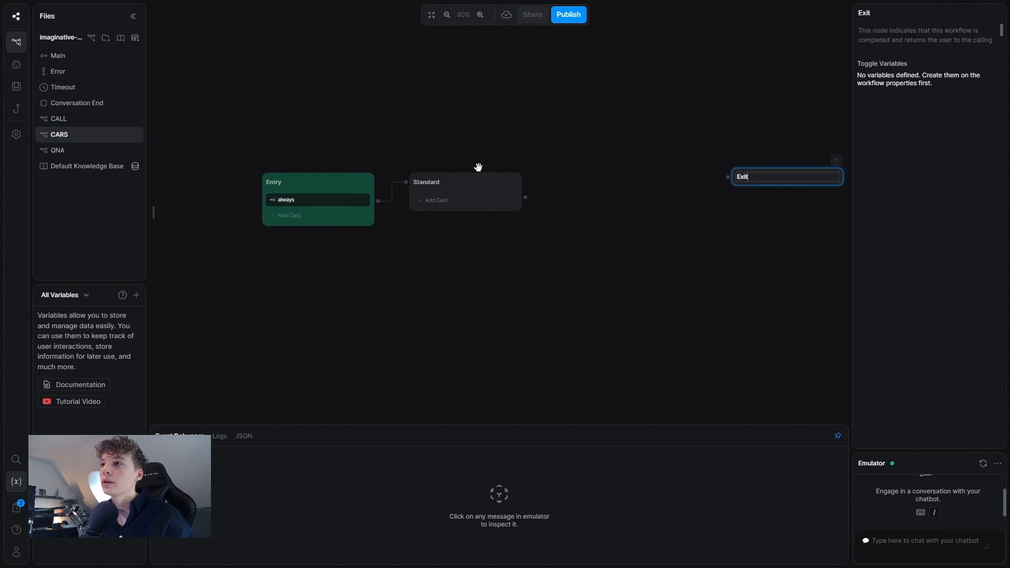
{"action": "left_click", "coordinate": [442, 195]}
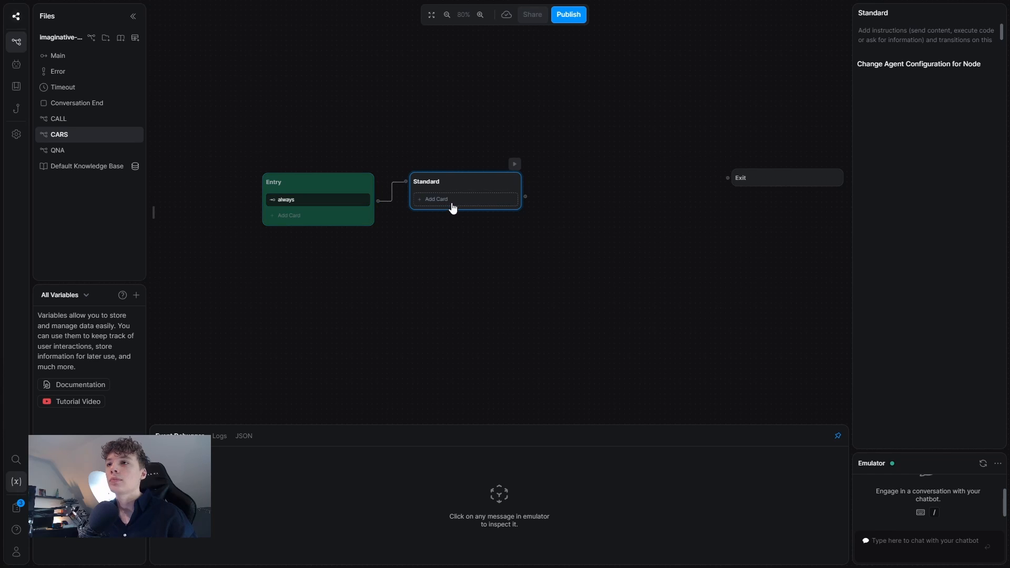
{"action": "left_click", "coordinate": [452, 206]}
{"action": "scroll", "coordinate": [218, 314], "scroll_direction": "down", "scroll_amount": 5}
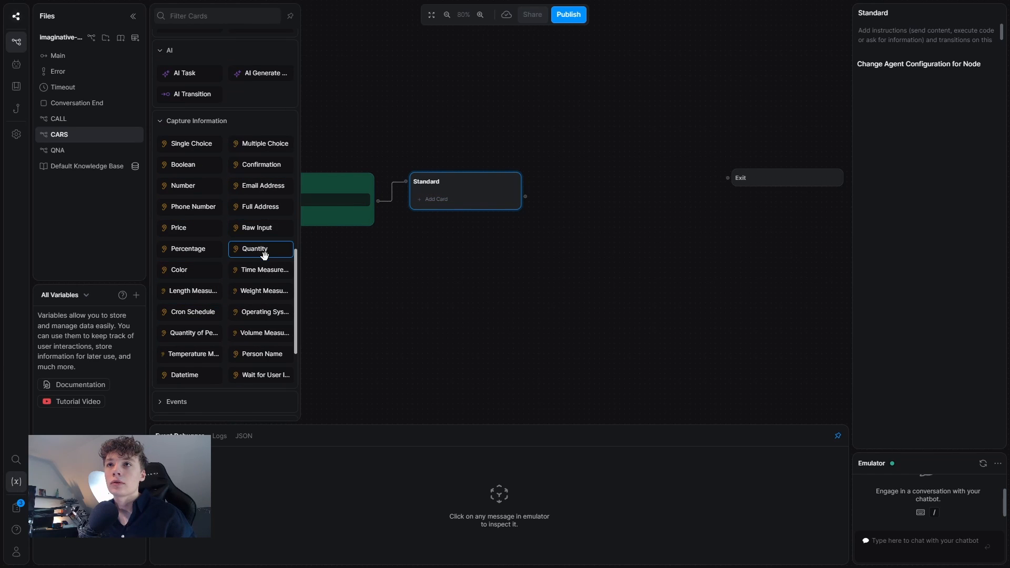
{"action": "left_click", "coordinate": [258, 228]}
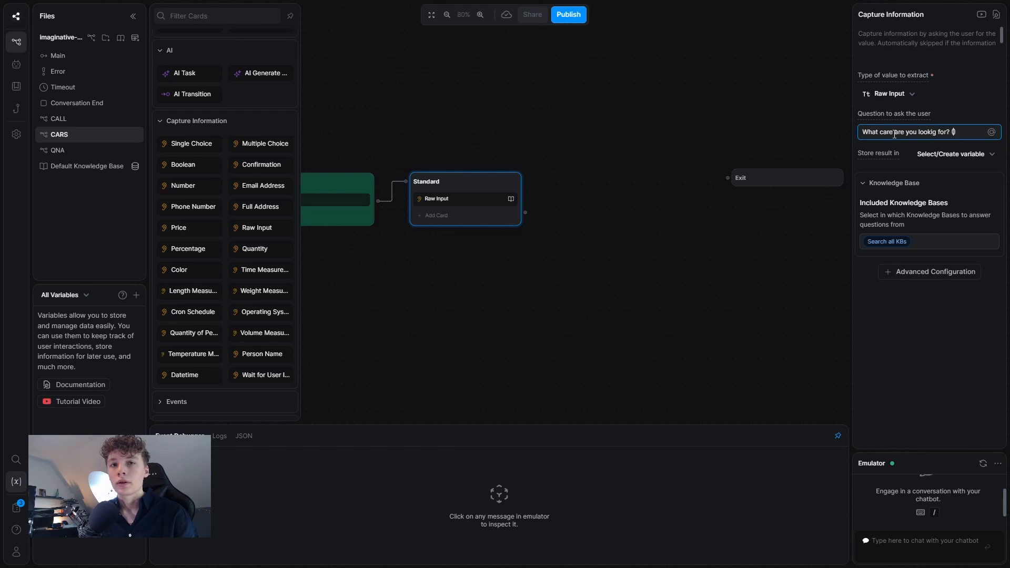
{"action": "type", "text": "model"}
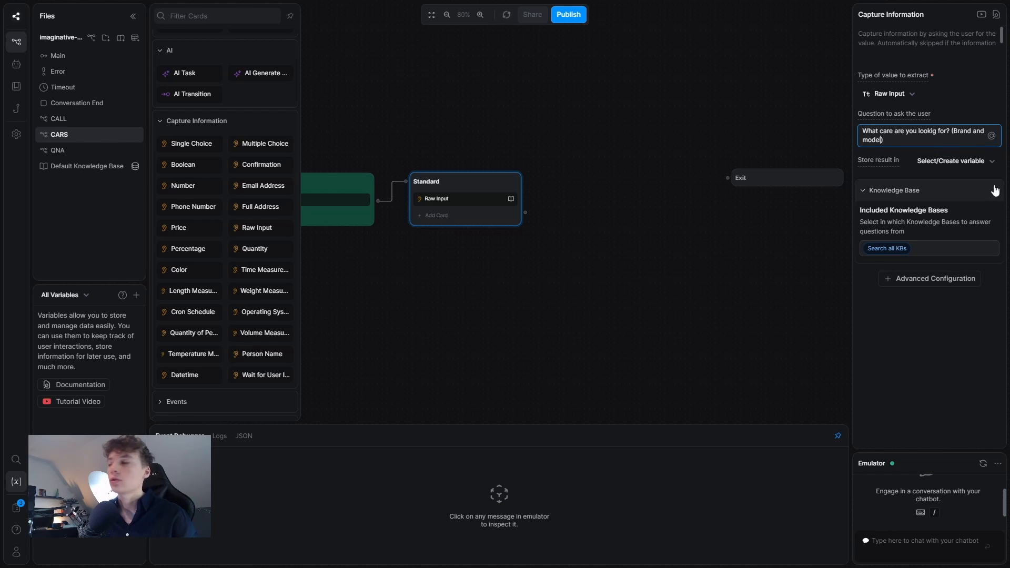
Store the answer in a new customer_car variable and set Knowledge Base to Disable Search.
{"action": "left_click", "coordinate": [950, 163]}
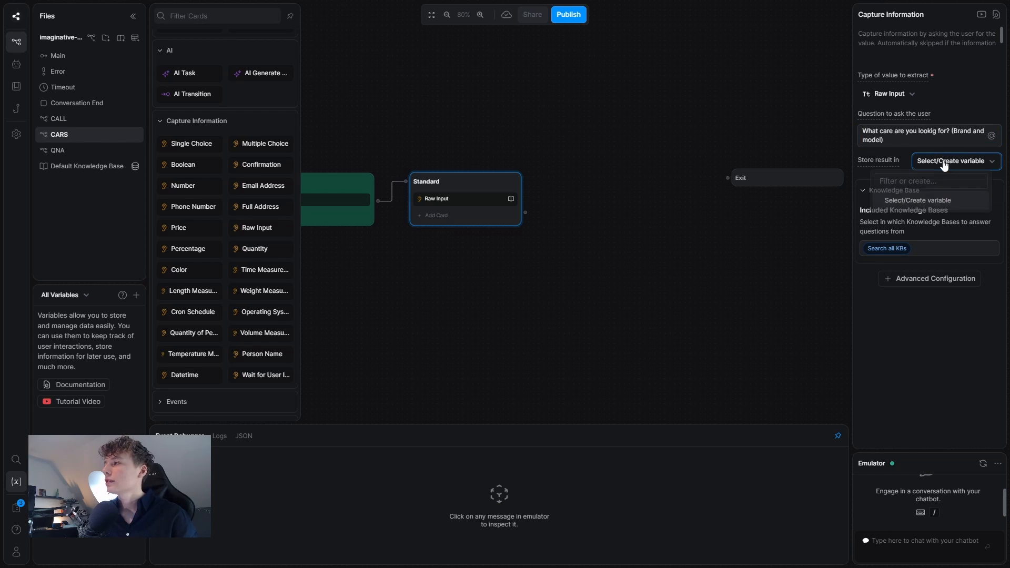
{"action": "type", "text": "customer"}
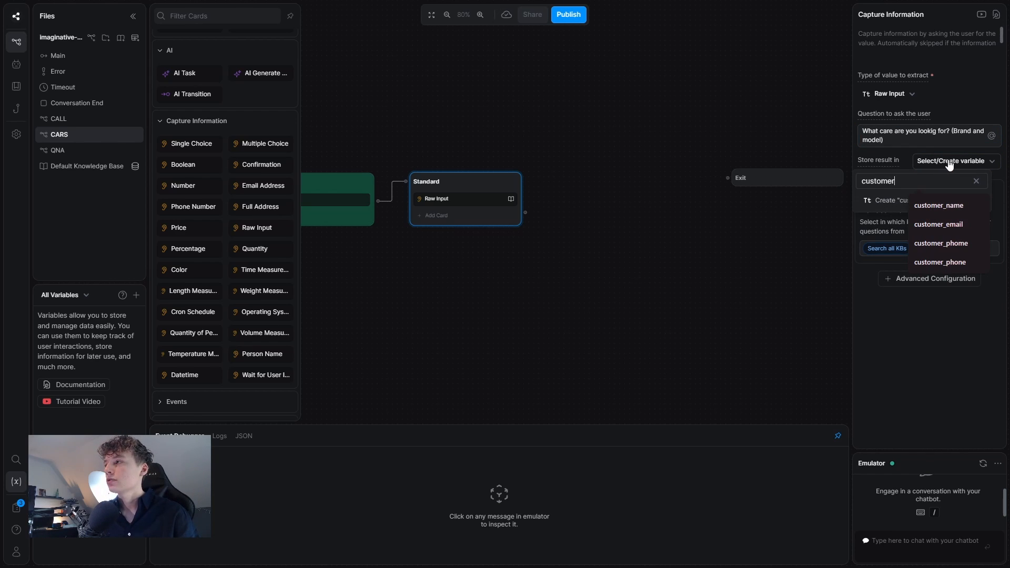
{"action": "type", "text": "_car"}
{"action": "key", "text": "Return"}
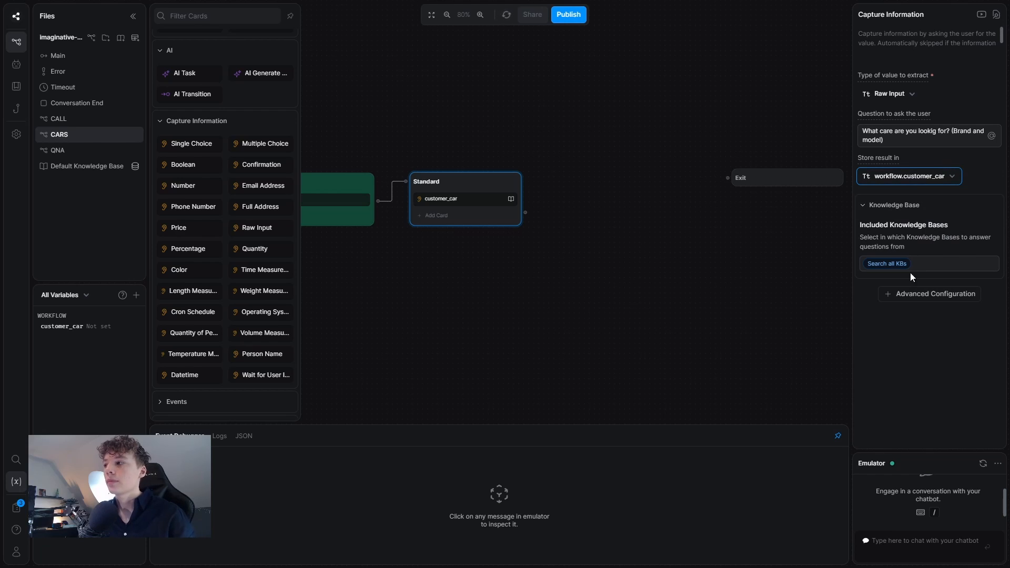
{"action": "left_click", "coordinate": [898, 263]}
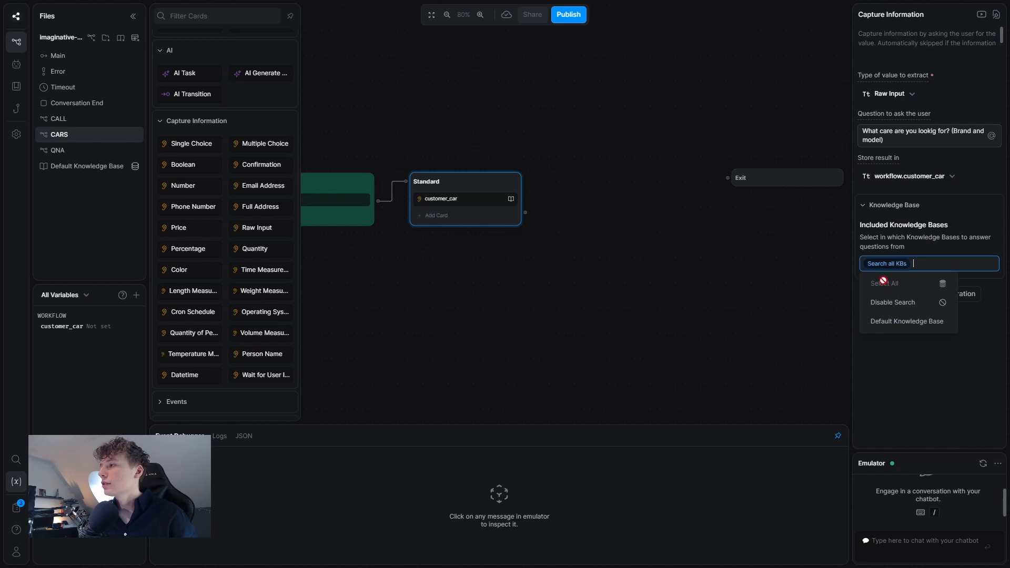
{"action": "left_click", "coordinate": [900, 307]}
{"action": "left_click", "coordinate": [683, 261]}
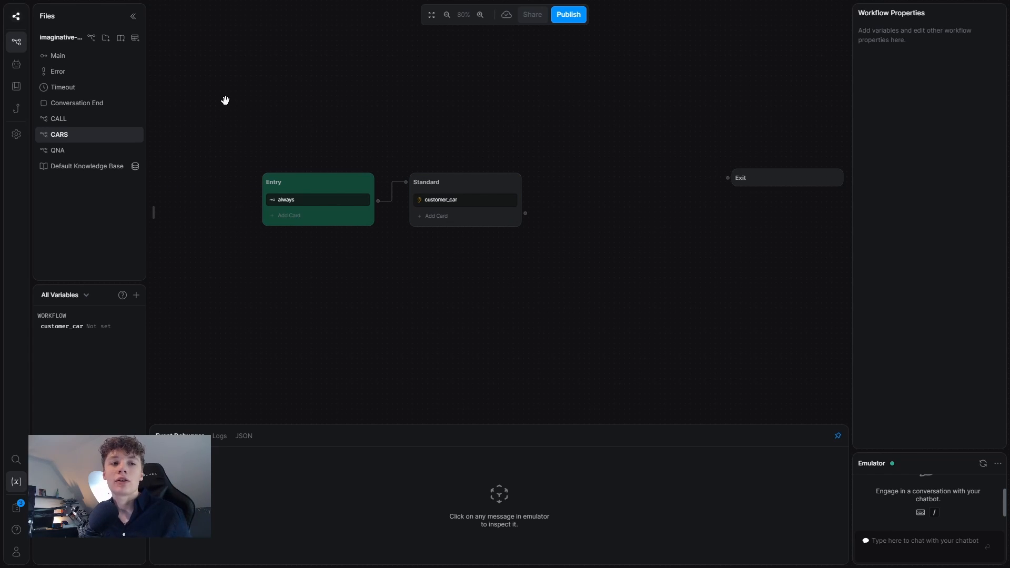
Add a new table and name it CARSTable.
{"action": "left_click", "coordinate": [135, 39]}
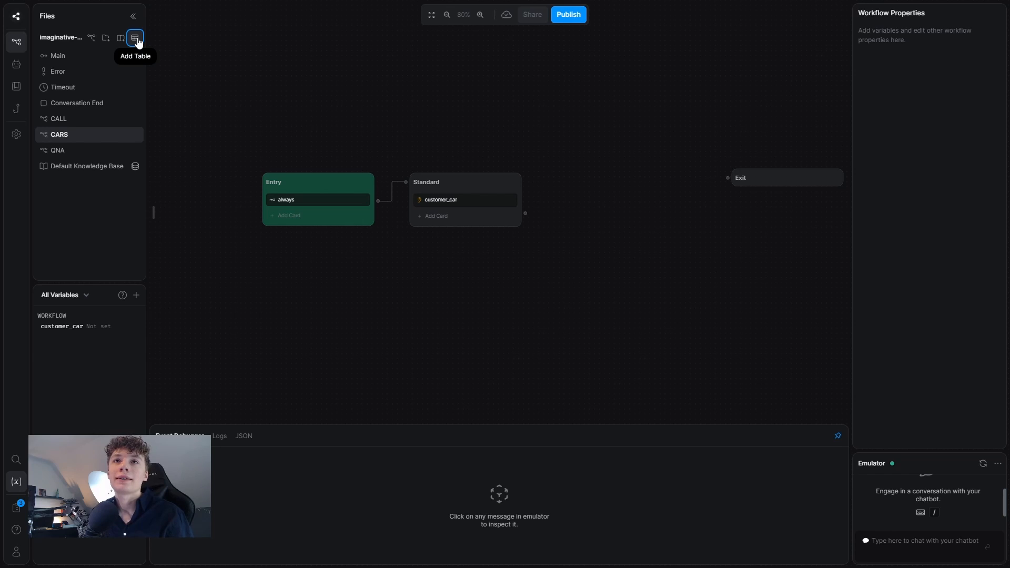
{"action": "left_click", "coordinate": [181, 15]}
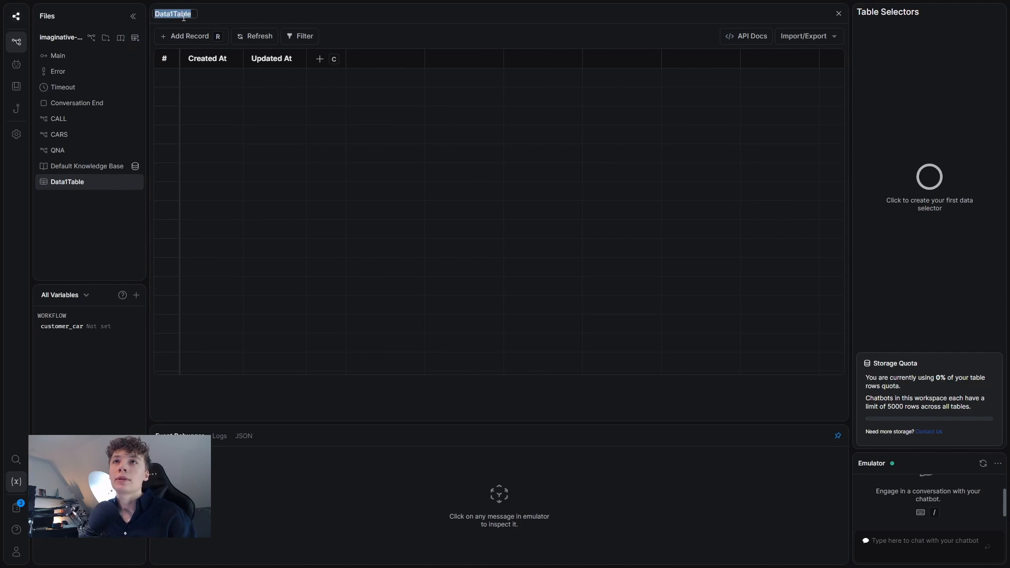
{"action": "type", "text": "CARSTable"}
{"action": "left_click", "coordinate": [320, 59]}
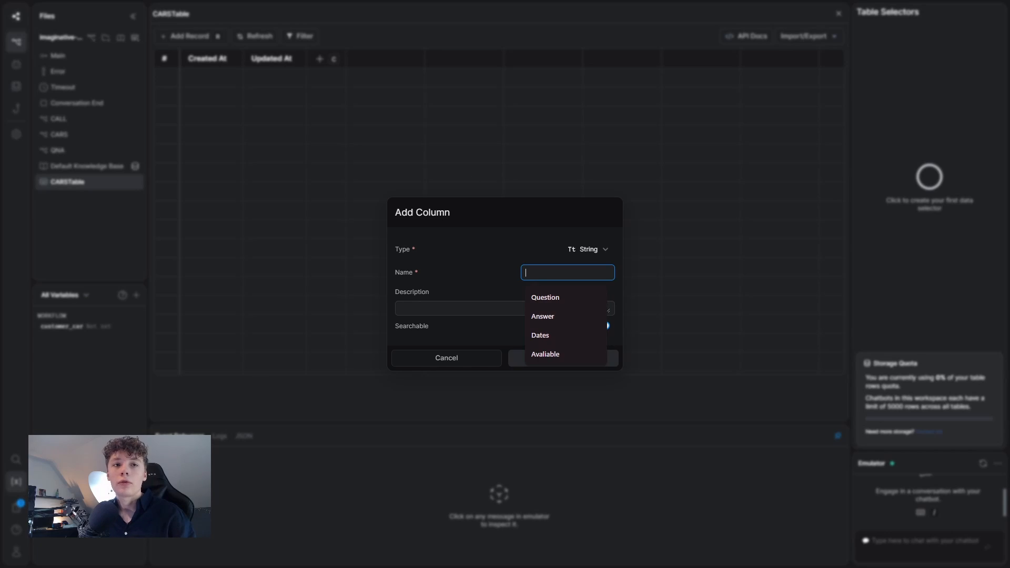
Add Brand and Model text columns to CARSTable.
{"action": "key", "text": "Escape"}
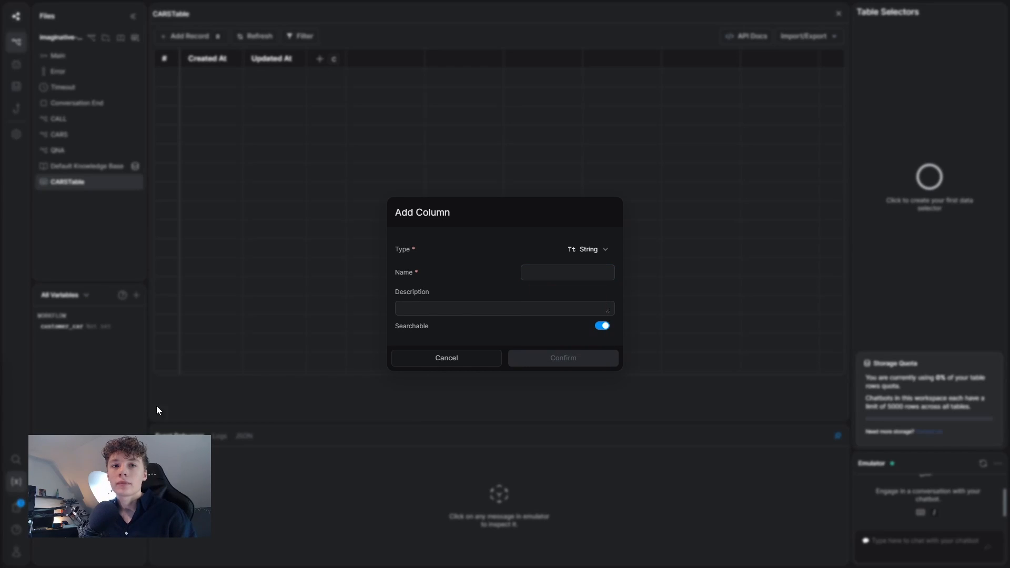
{"action": "left_click", "coordinate": [549, 270]}
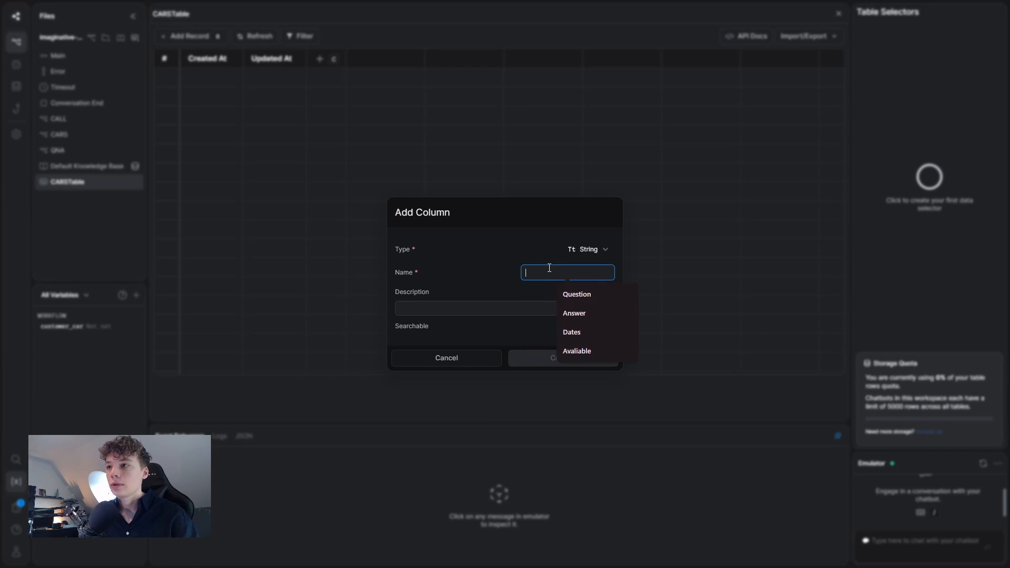
{"action": "type", "text": "Brand"}
{"action": "key", "text": "Return"}
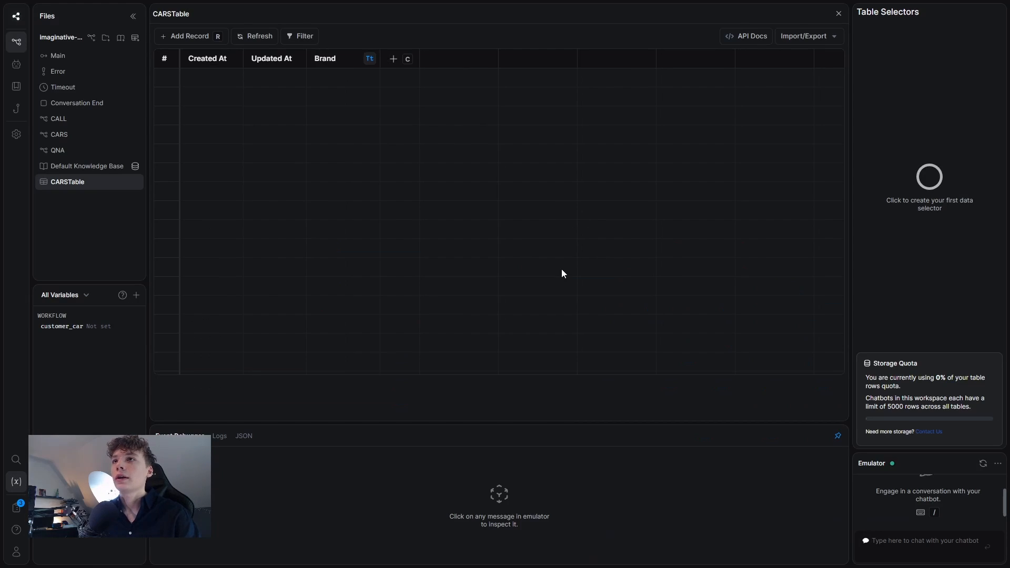
{"action": "left_click", "coordinate": [397, 56]}
{"action": "type", "text": "Model"}
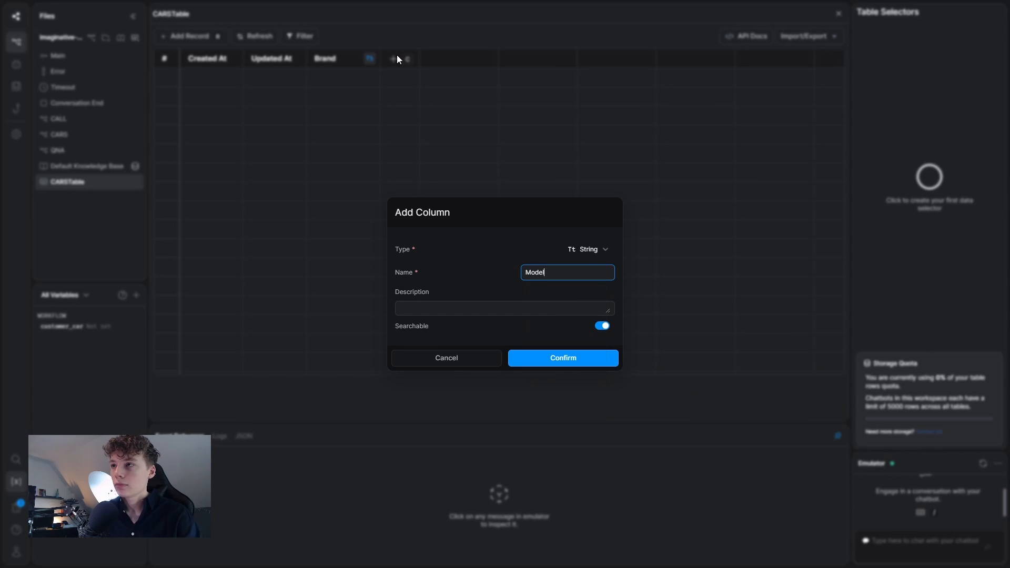
{"action": "key", "text": "Return"}
Add a third, Boolean-type column named 'test dol'.
{"action": "left_click", "coordinate": [467, 58]}
{"action": "left_click", "coordinate": [596, 246]}
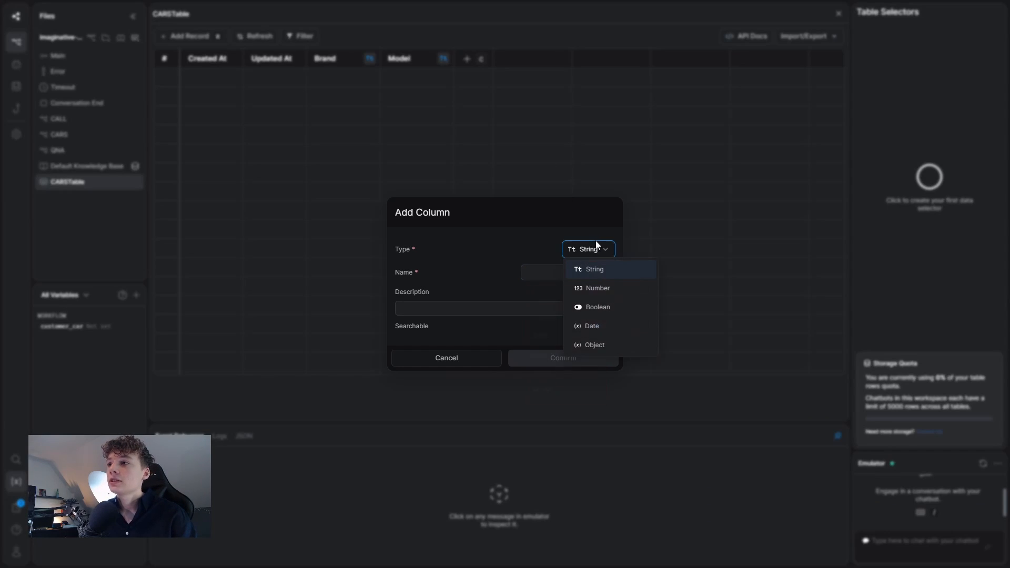
{"action": "left_click", "coordinate": [589, 307]}
{"action": "left_click", "coordinate": [572, 270]}
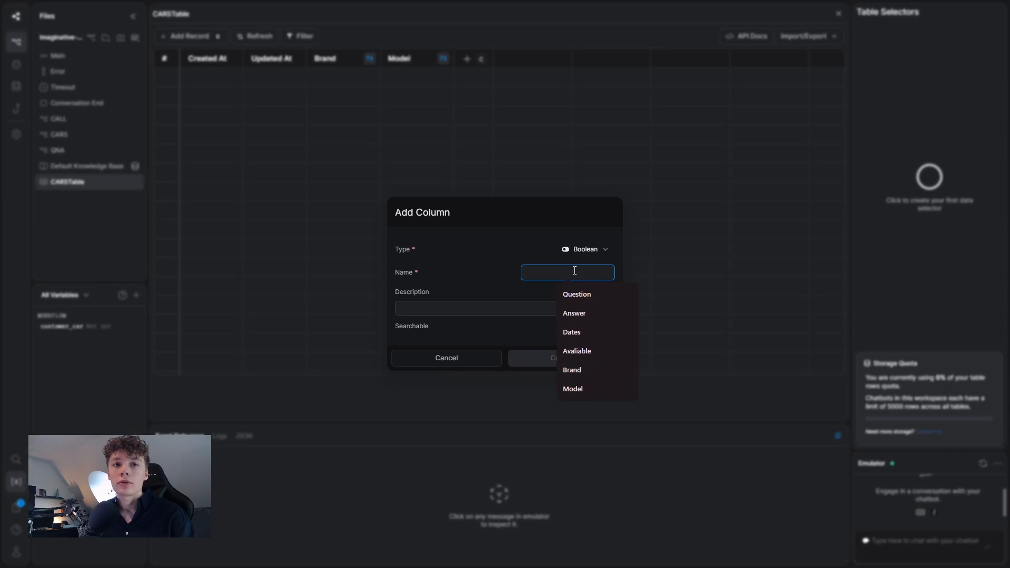
{"action": "type", "text": "a"}
{"action": "key", "text": "BackSpace"}
{"action": "type", "text": "test d"}
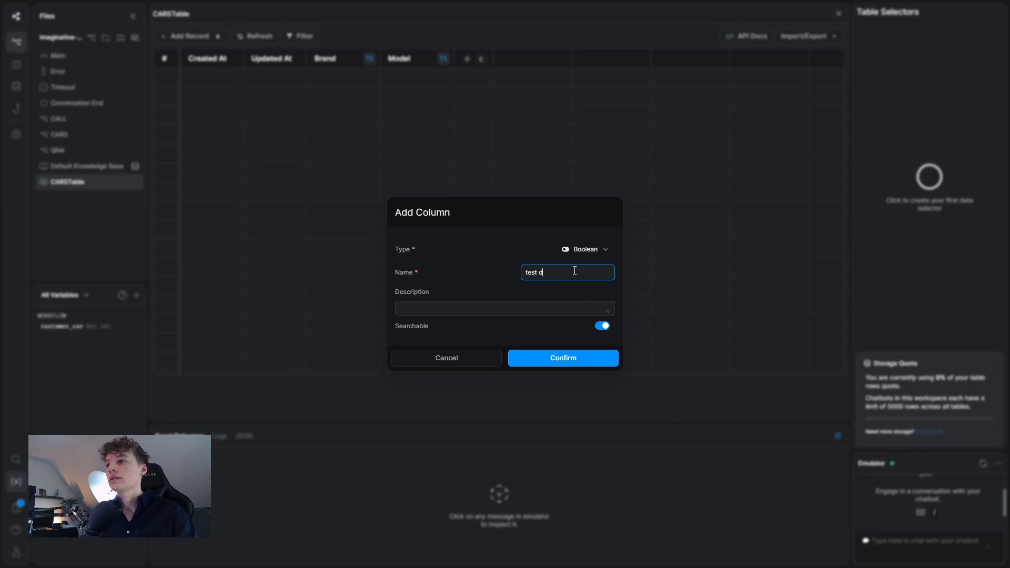
{"action": "type", "text": "ol"}
{"action": "key", "text": "Return"}
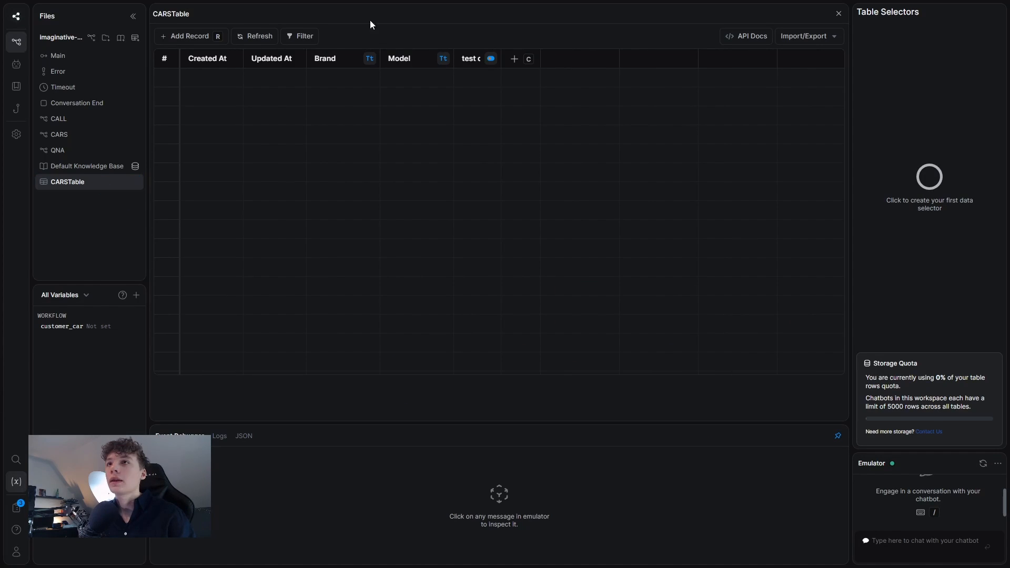
Import the five car rows into CARSTable from a CSV file.
{"action": "left_click", "coordinate": [793, 40]}
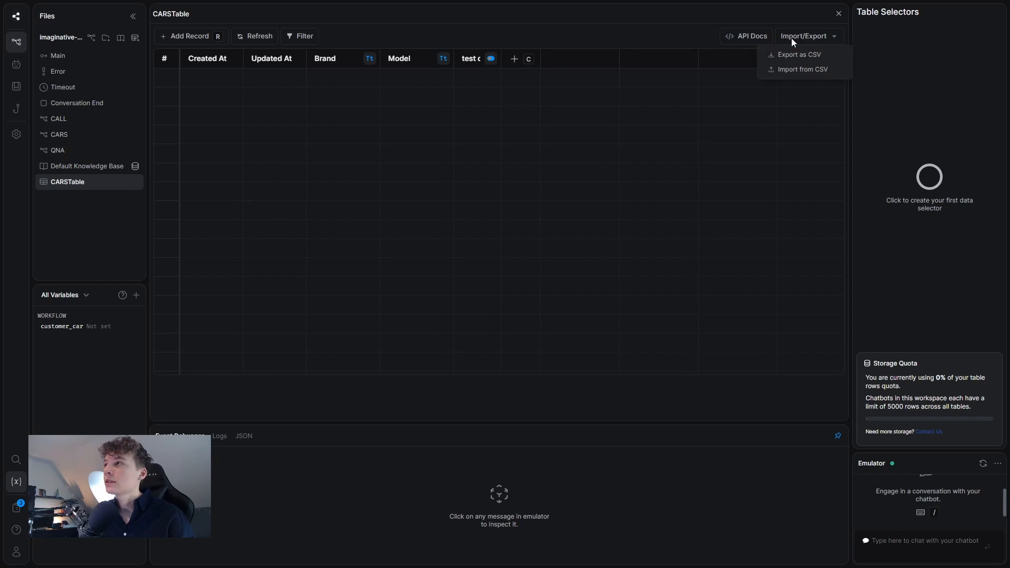
{"action": "left_click", "coordinate": [791, 68]}
{"action": "left_click", "coordinate": [648, 335]}
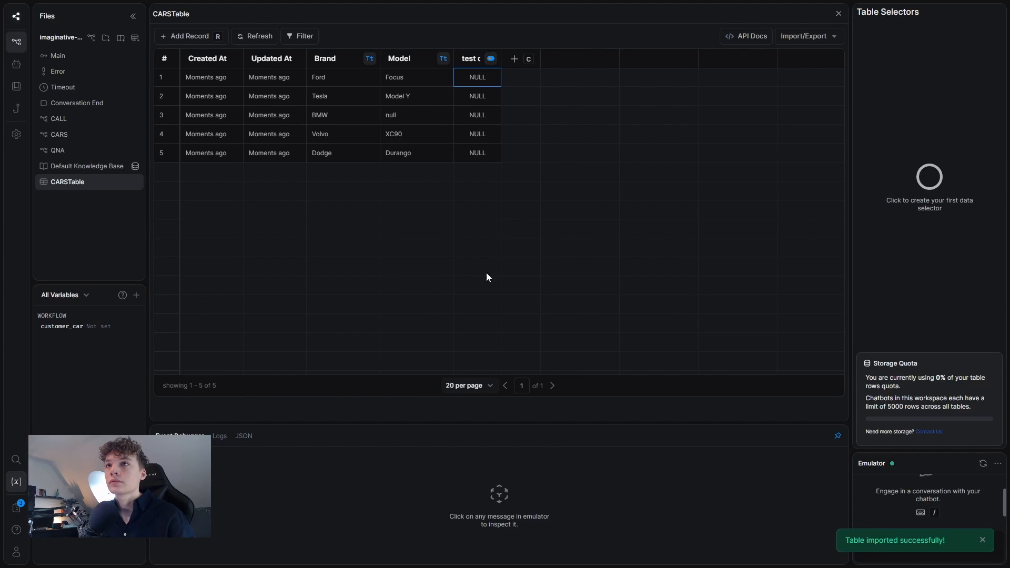
Set the Boolean column: Ford Focus and Volvo XC90 false; Tesla Model Y, BMW, Dodge Durango true.
{"action": "left_click", "coordinate": [485, 74]}
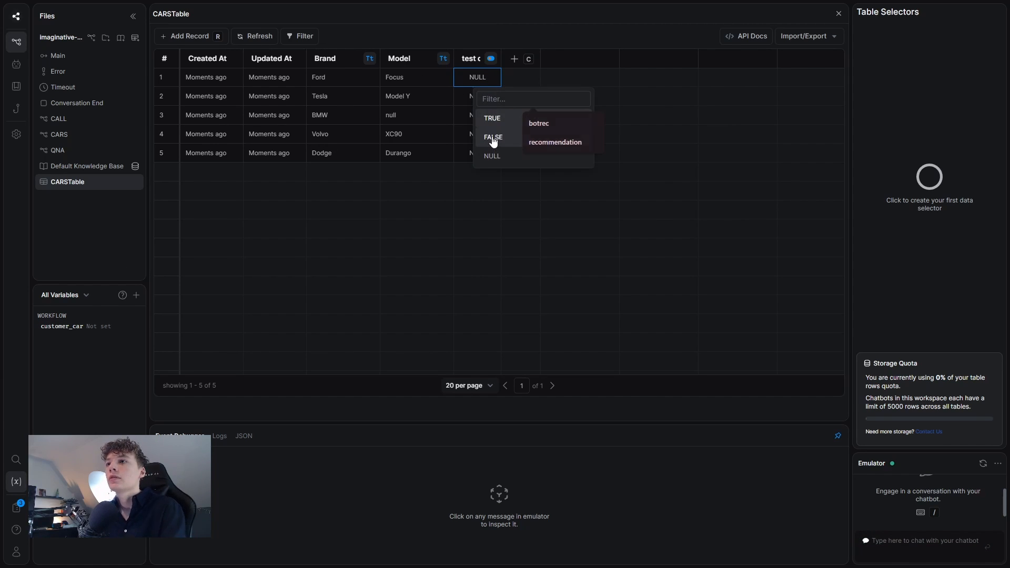
{"action": "left_click", "coordinate": [482, 135]}
{"action": "left_click", "coordinate": [477, 97]}
{"action": "left_click", "coordinate": [476, 97]}
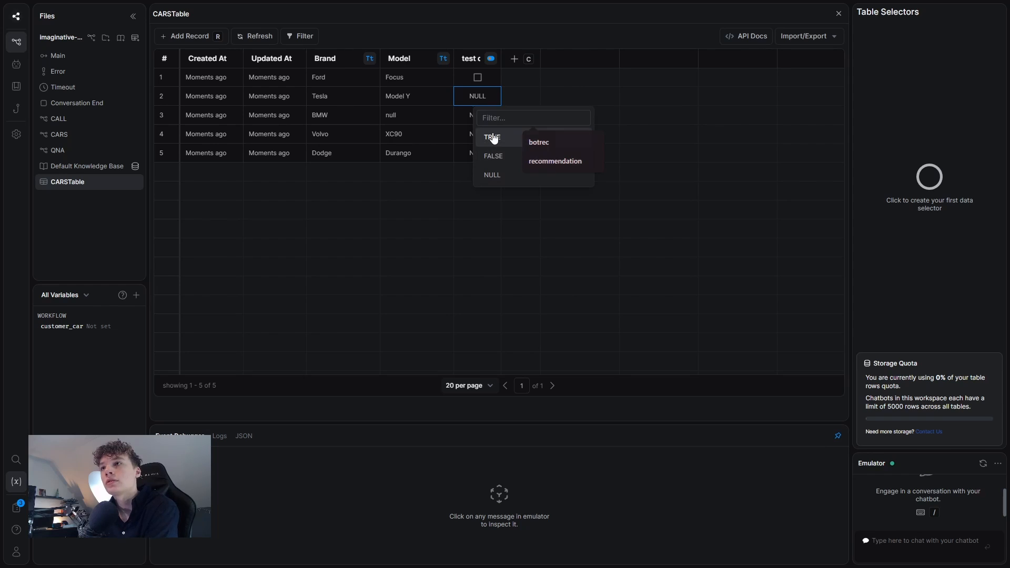
{"action": "left_click", "coordinate": [490, 135]}
{"action": "left_click", "coordinate": [469, 115]}
{"action": "left_click", "coordinate": [469, 115]}
{"action": "left_click", "coordinate": [484, 155]}
{"action": "left_click", "coordinate": [484, 136]}
{"action": "left_click", "coordinate": [485, 135]}
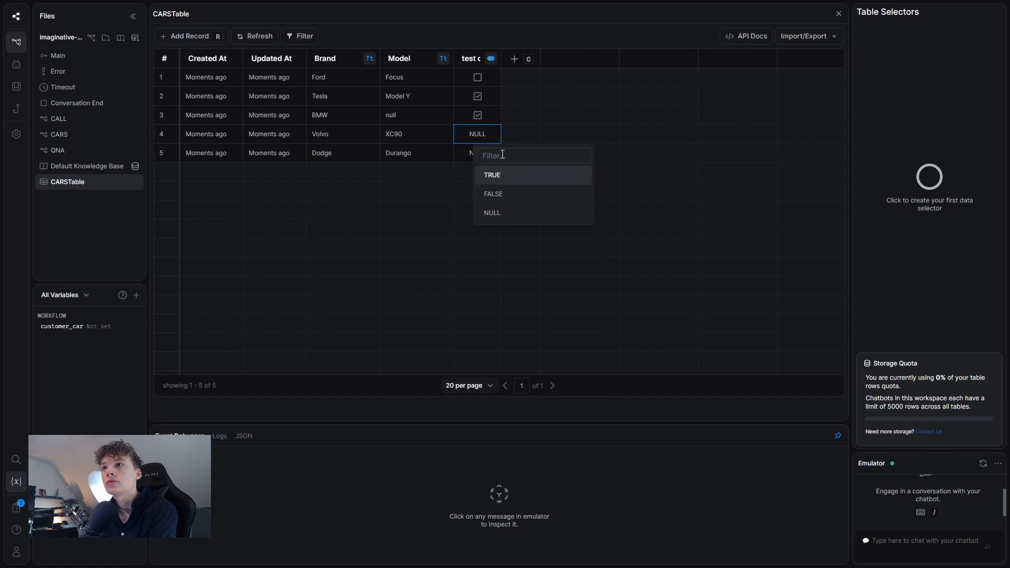
{"action": "left_click", "coordinate": [507, 192]}
{"action": "double_click", "coordinate": [479, 161]}
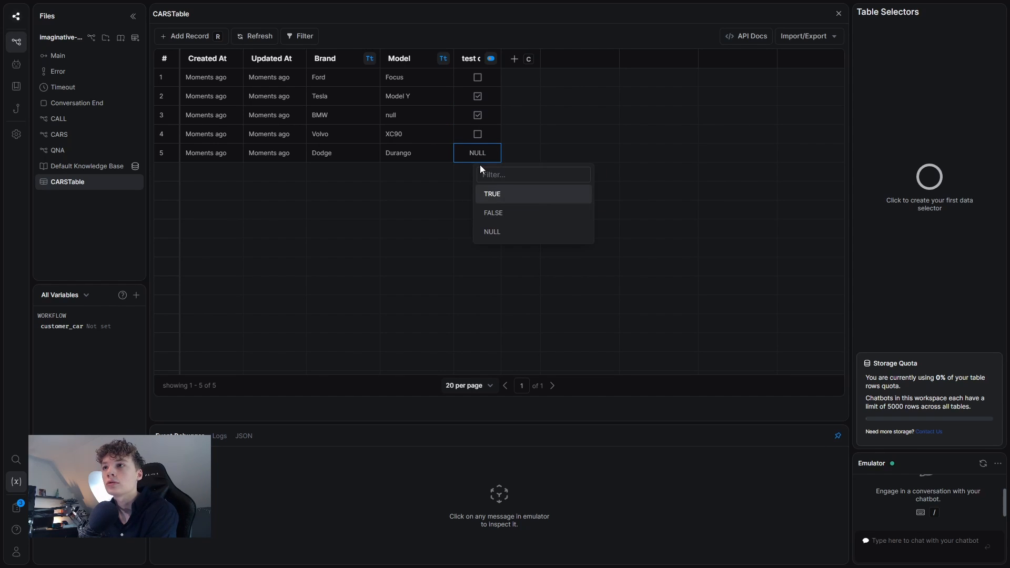
{"action": "left_click", "coordinate": [490, 192]}
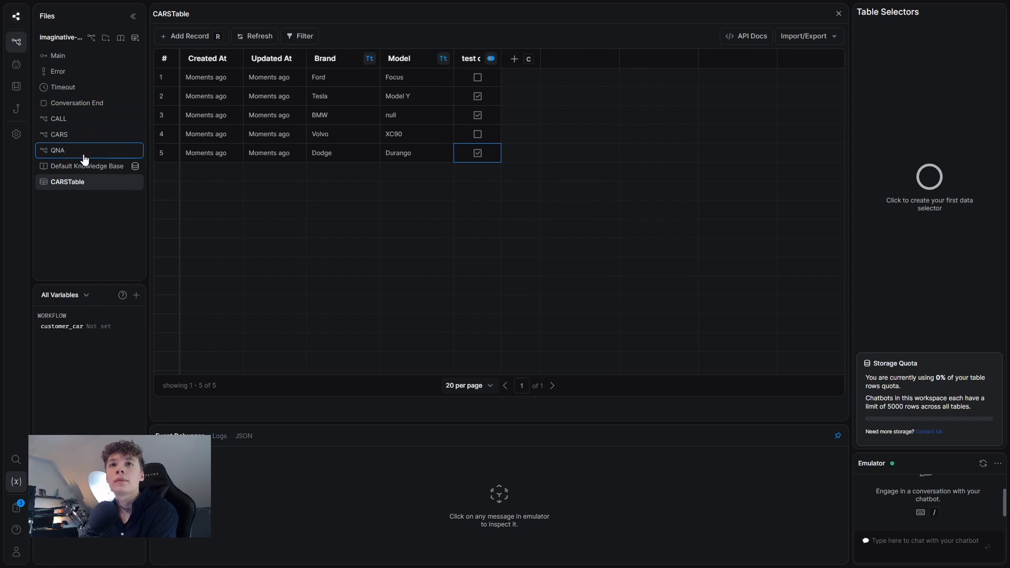
Add an AI Task card to the CARS Standard node with pasted test-drive rewrite instructions.
{"action": "left_click", "coordinate": [75, 136]}
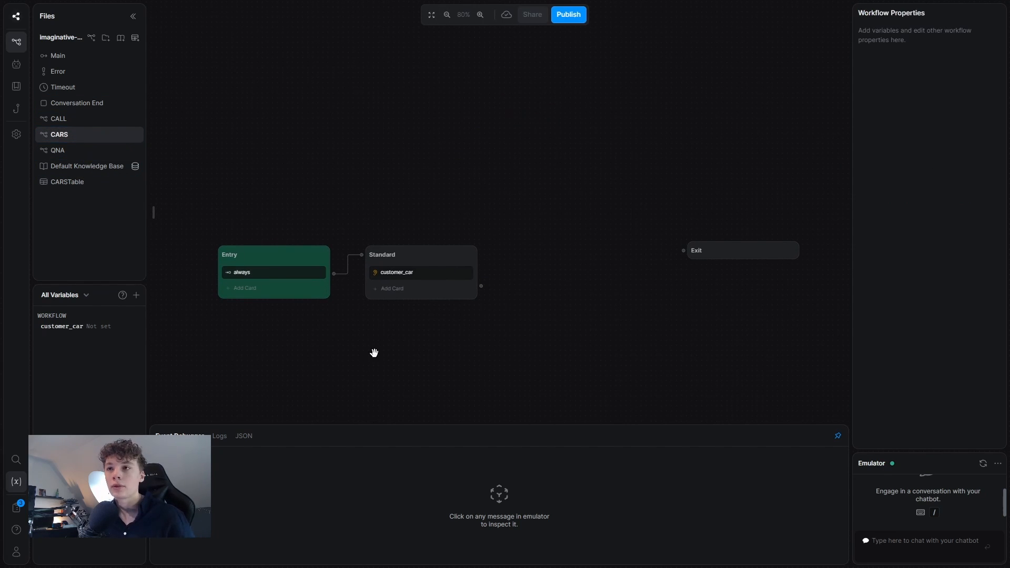
{"action": "left_click", "coordinate": [392, 289]}
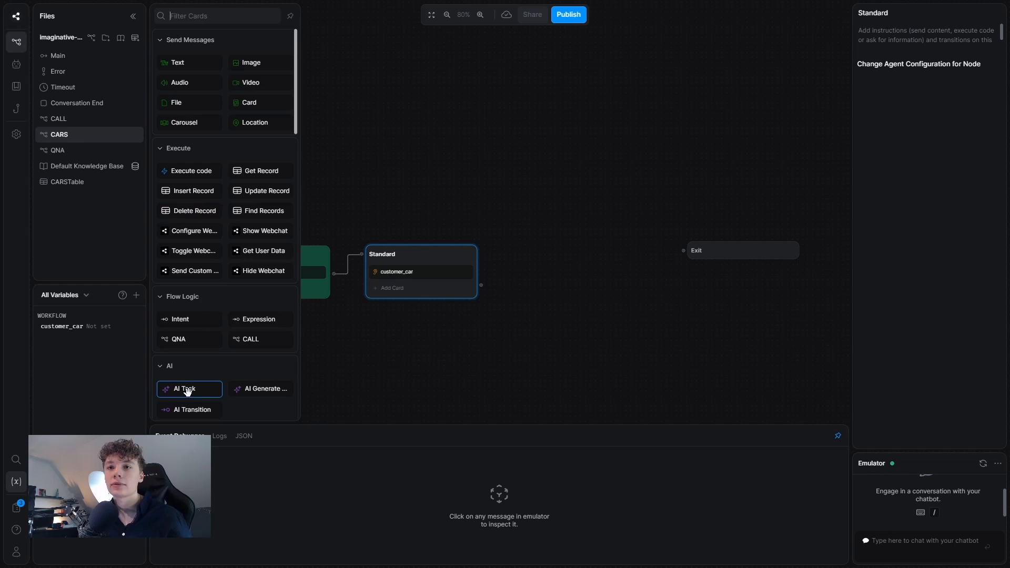
{"action": "left_click", "coordinate": [187, 391]}
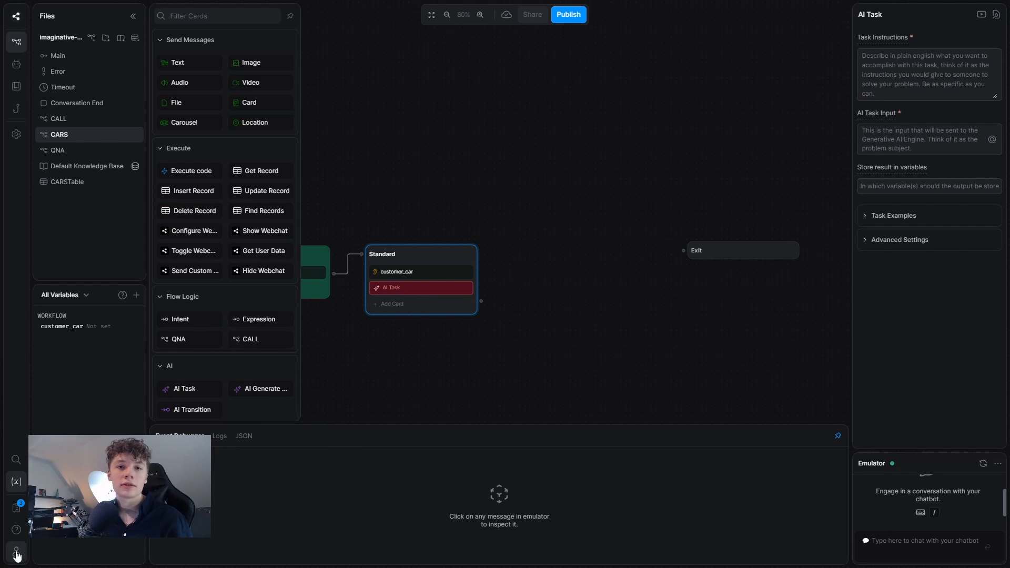
{"action": "left_click", "coordinate": [906, 62]}
{"action": "type", "text": "Rewrite the user input. Take out the car (brand and model) and rewrite the message to: \"Is *brand* *model* available for test drive?\""}
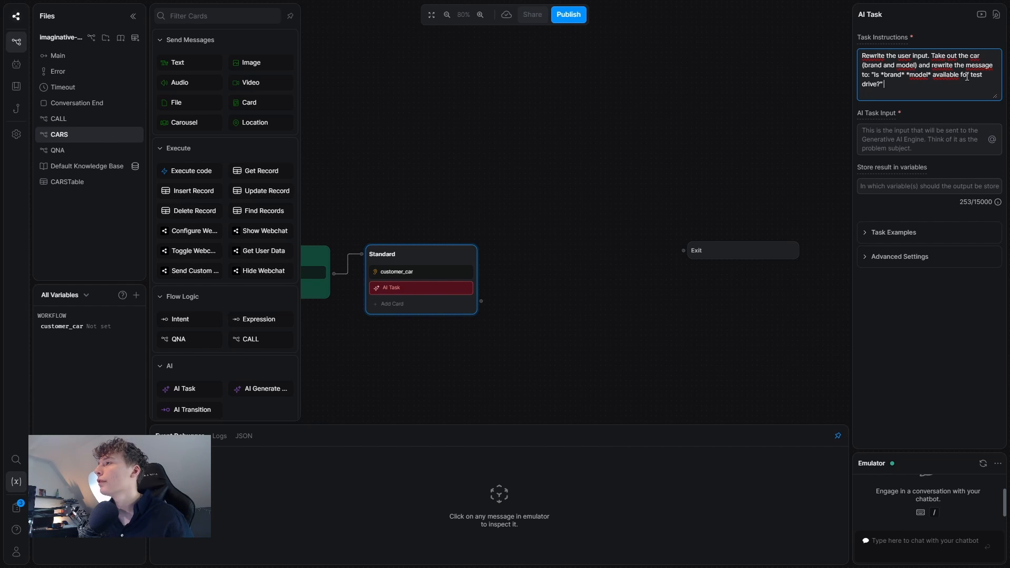
{"action": "left_click", "coordinate": [877, 142]}
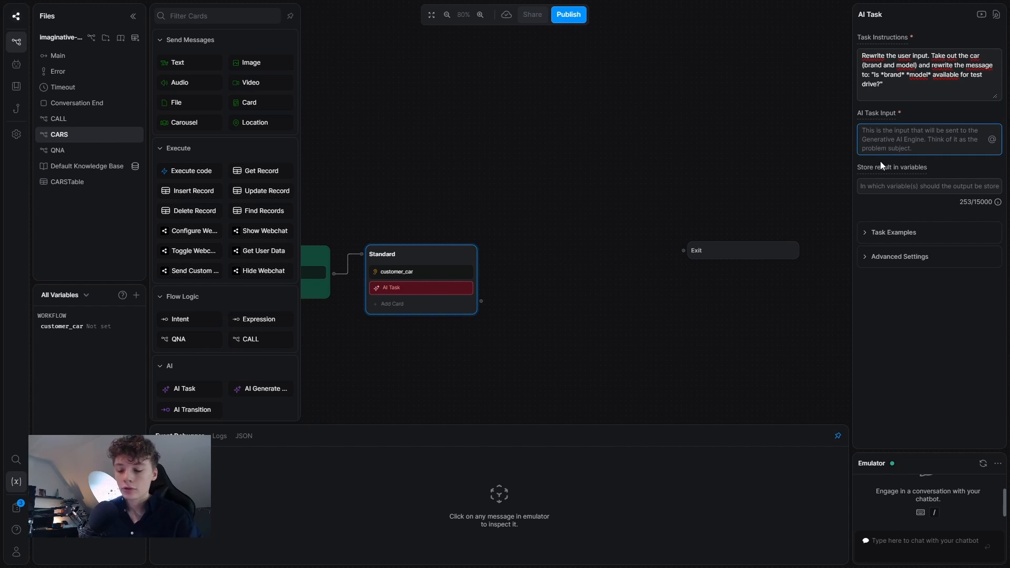
{"action": "type", "text": "User In"}
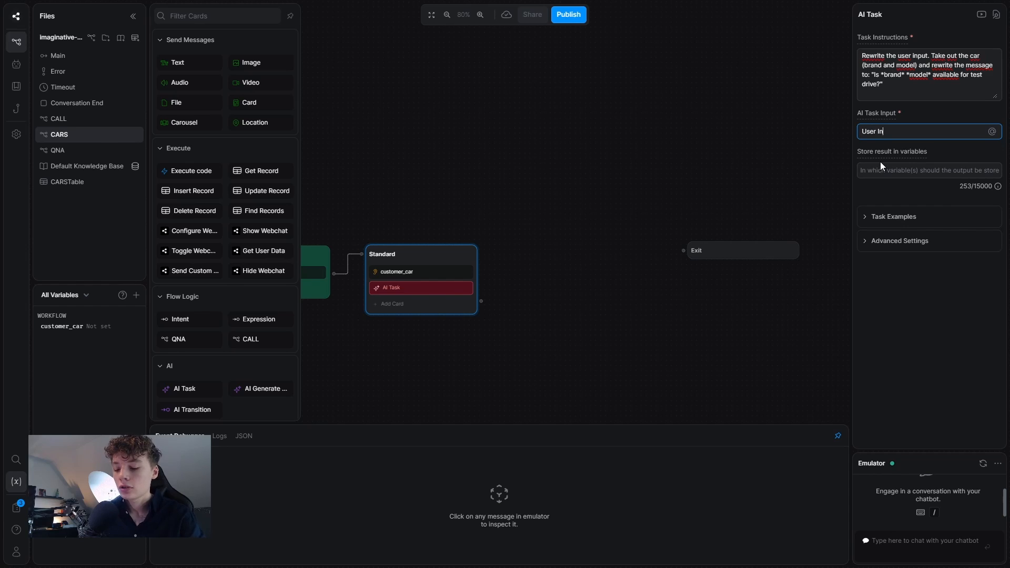
{"action": "type", "text": "pu"}
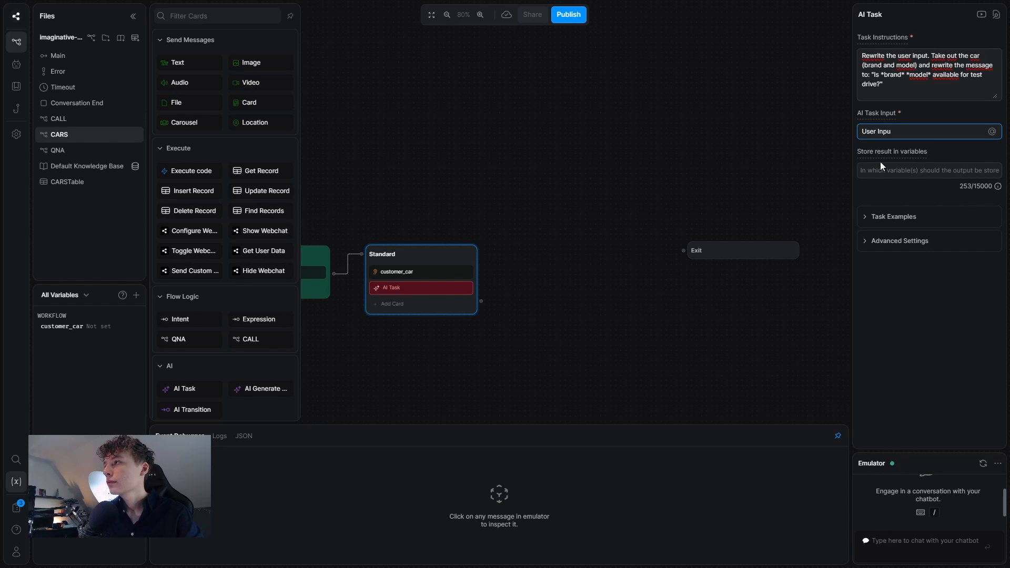
{"action": "type", "text": "t:"}
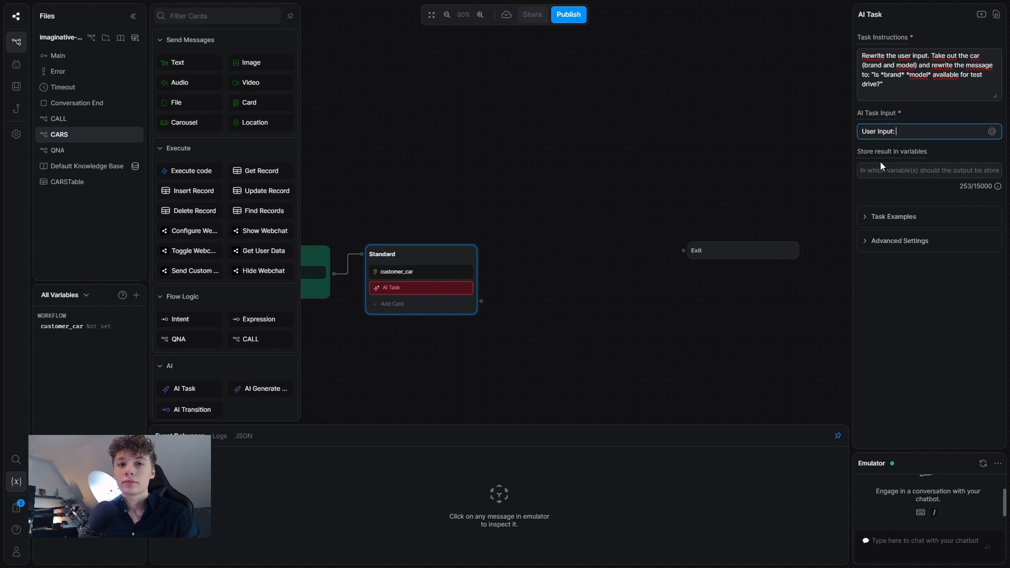
{"action": "type", "text": " @"}
{"action": "key", "text": "Return"}
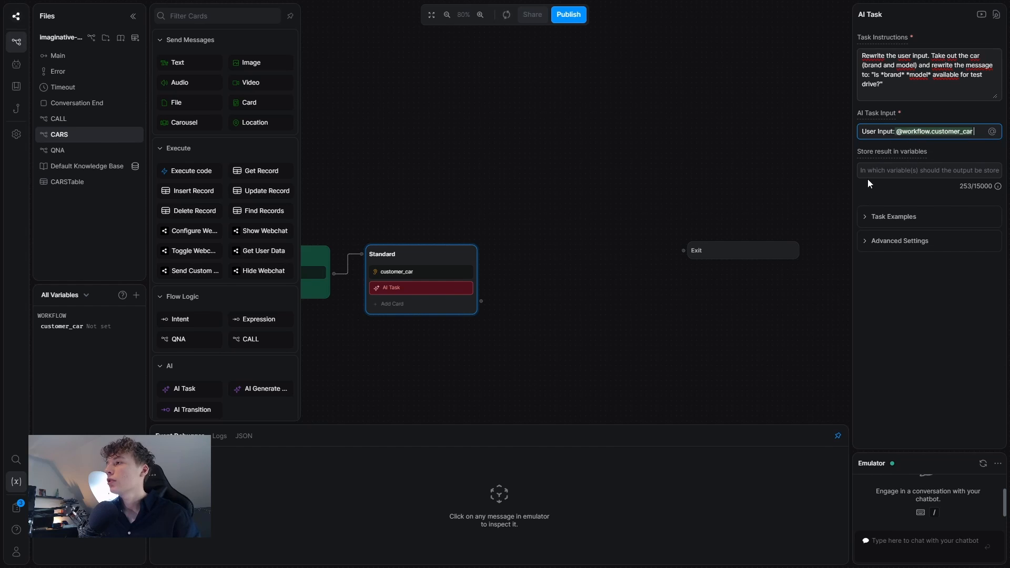
{"action": "left_click", "coordinate": [881, 170]}
{"action": "type", "text": "car"}
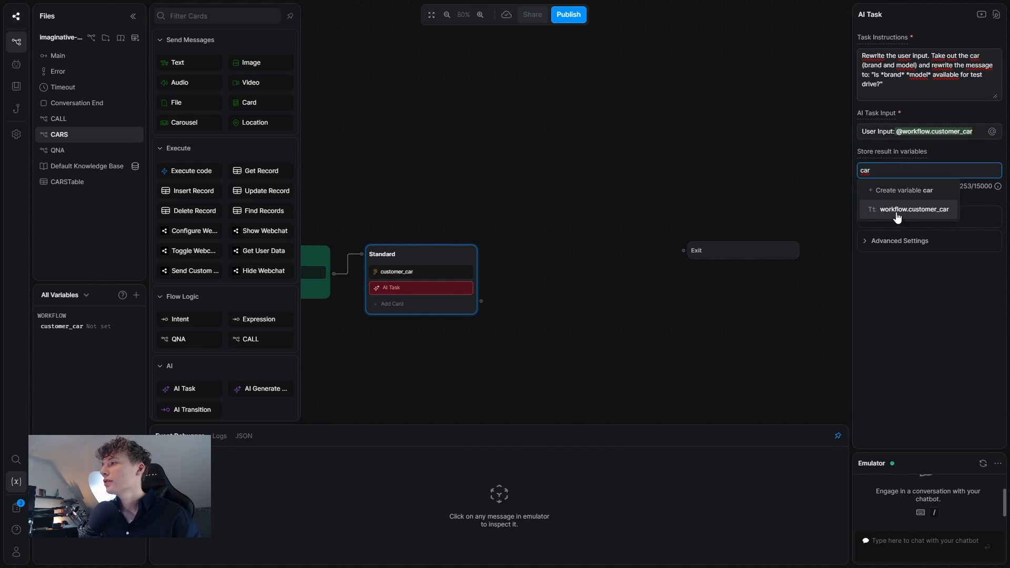
{"action": "left_click", "coordinate": [910, 190]}
{"action": "left_click", "coordinate": [822, 270]}
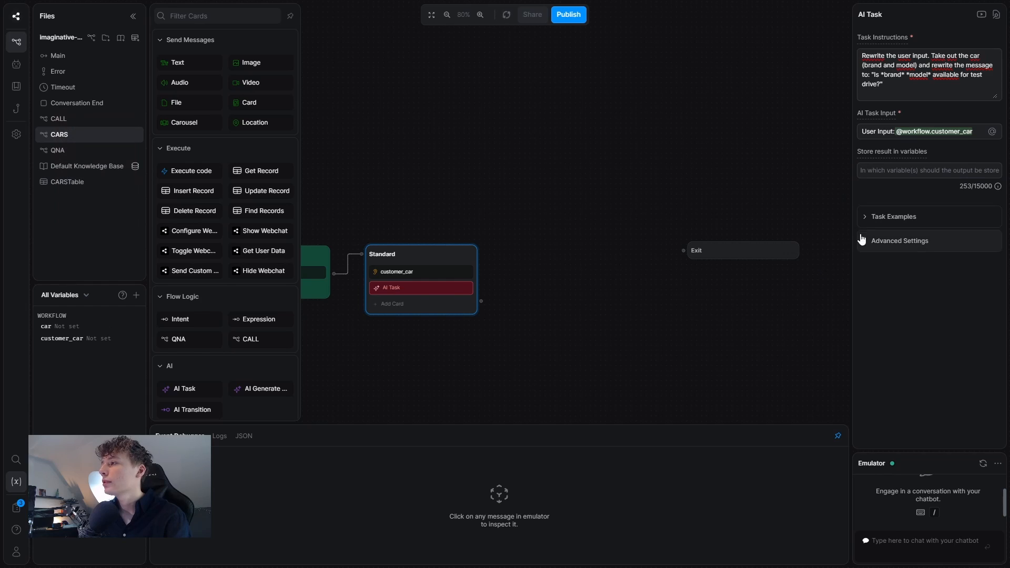
{"action": "left_click", "coordinate": [896, 194]}
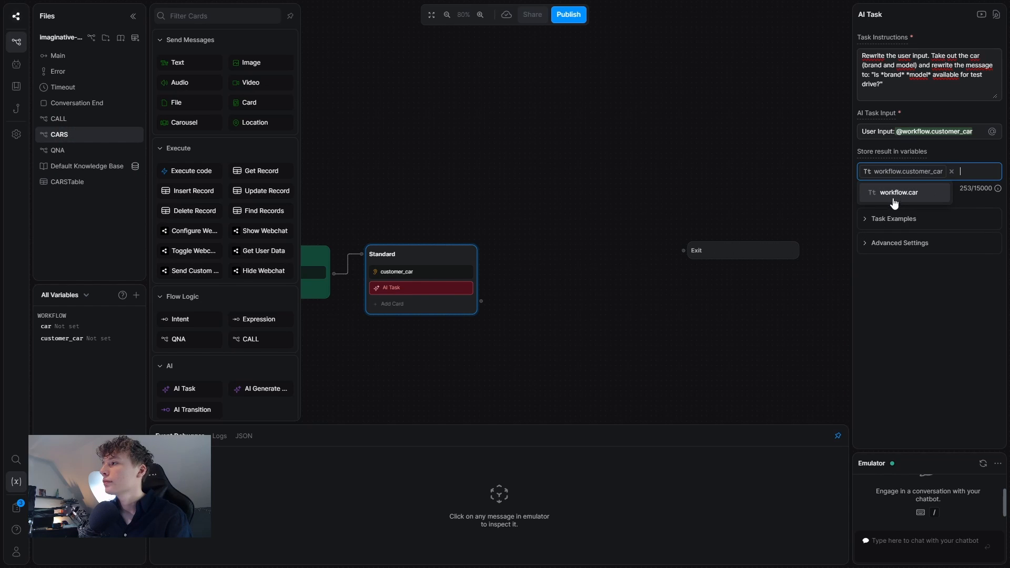
{"action": "left_click", "coordinate": [951, 176]}
{"action": "left_click", "coordinate": [921, 213]}
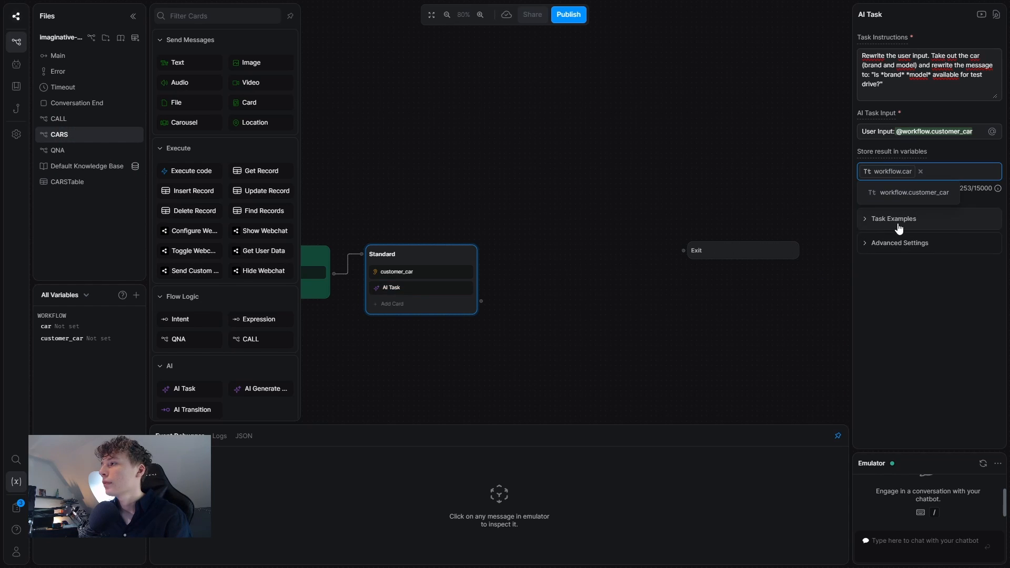
Add one example pairing a car input with its expected test-drive question output.
{"action": "left_click", "coordinate": [898, 224]}
{"action": "left_click", "coordinate": [910, 270]}
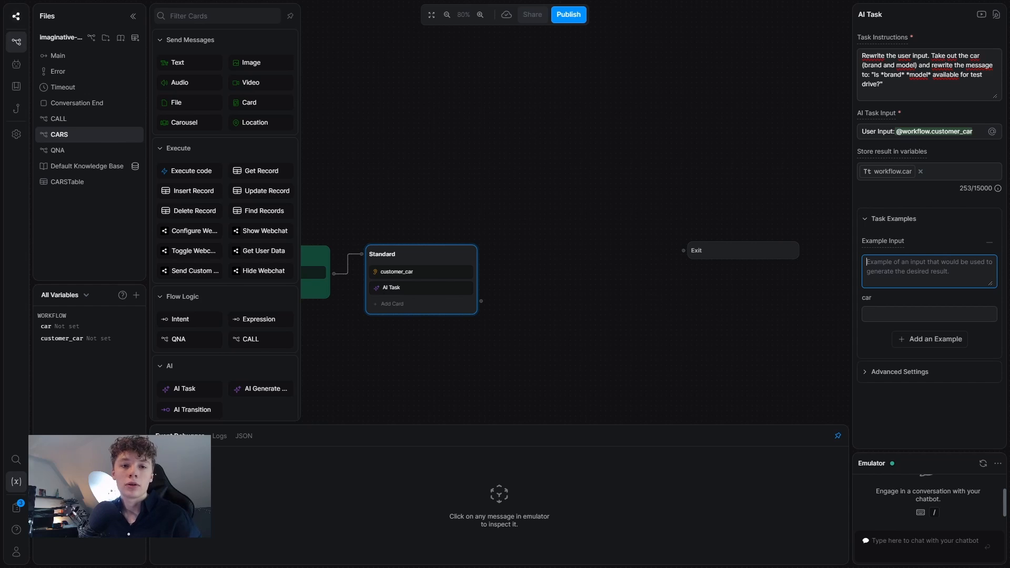
{"action": "left_click", "coordinate": [903, 275]}
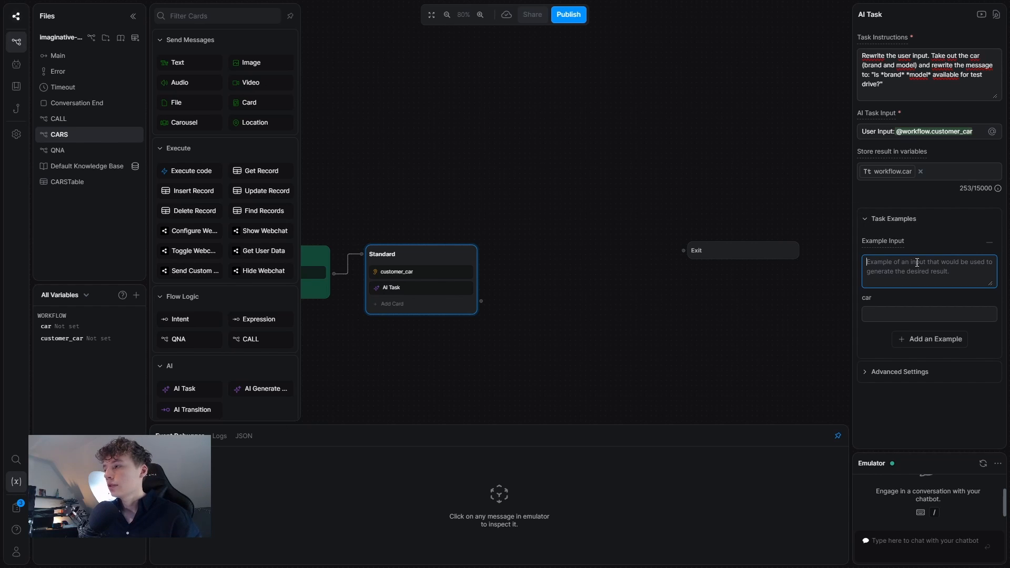
{"action": "type", "text": "A Ford Focus please"}
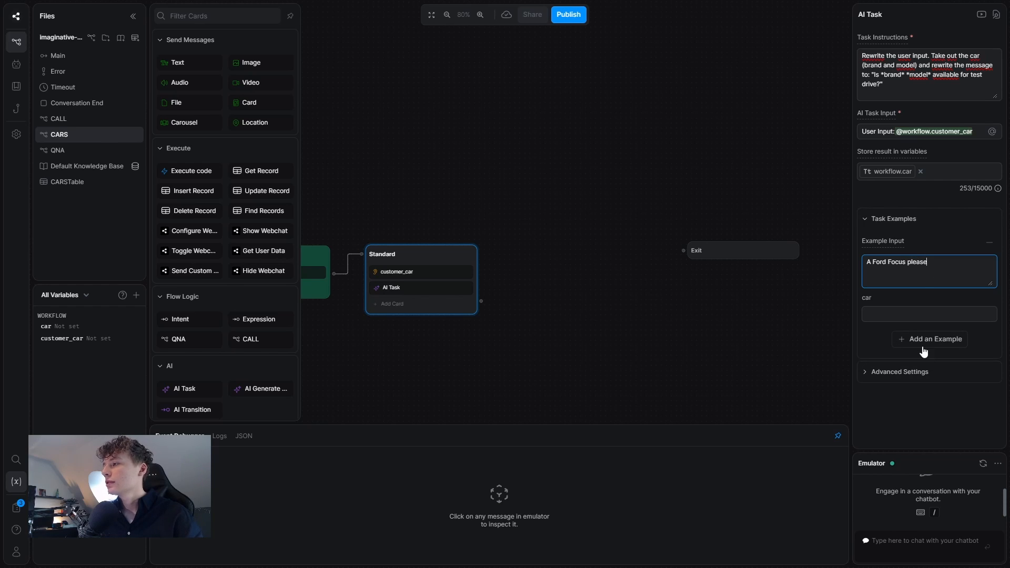
{"action": "left_click", "coordinate": [876, 311]}
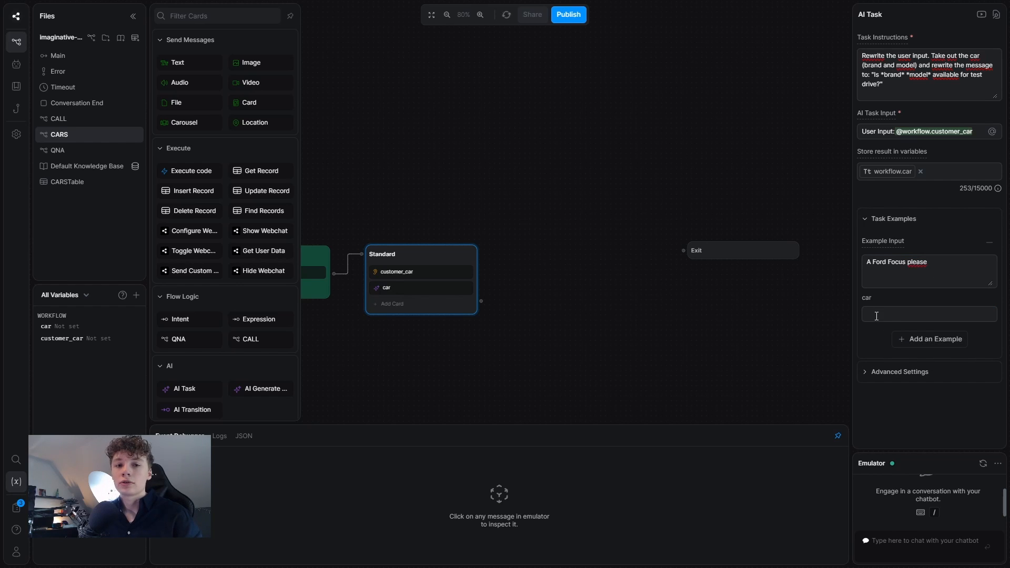
{"action": "type", "text": "Is Ford Focus available for test drive?"}
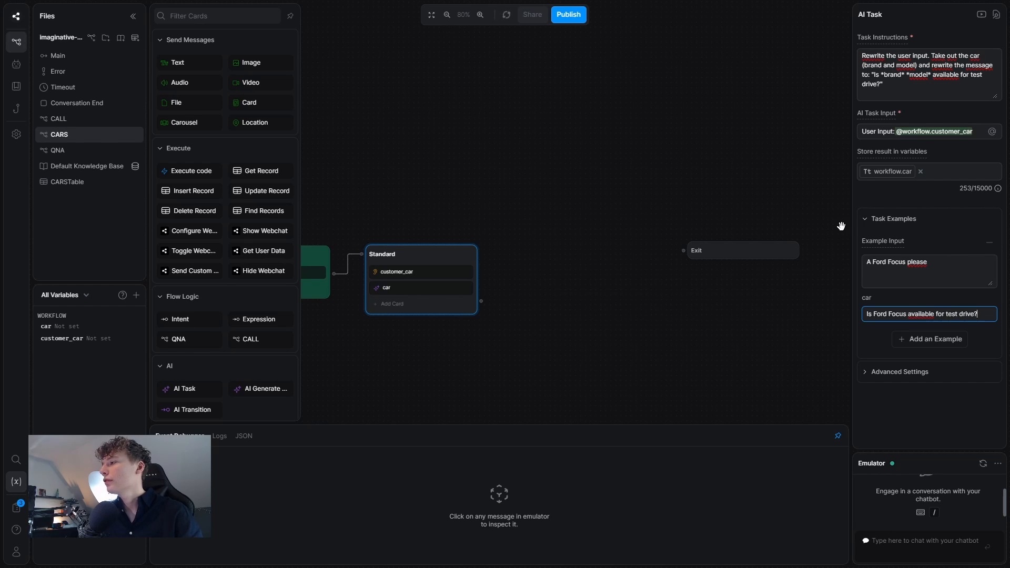
{"action": "left_click", "coordinate": [539, 328]}
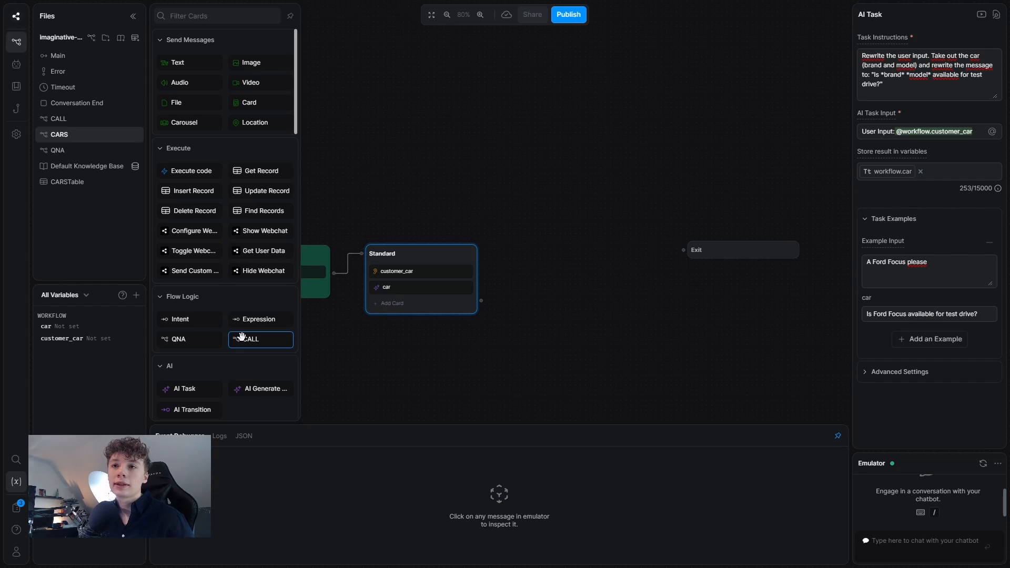
{"action": "scroll", "coordinate": [241, 336], "scroll_direction": "down", "scroll_amount": 10}
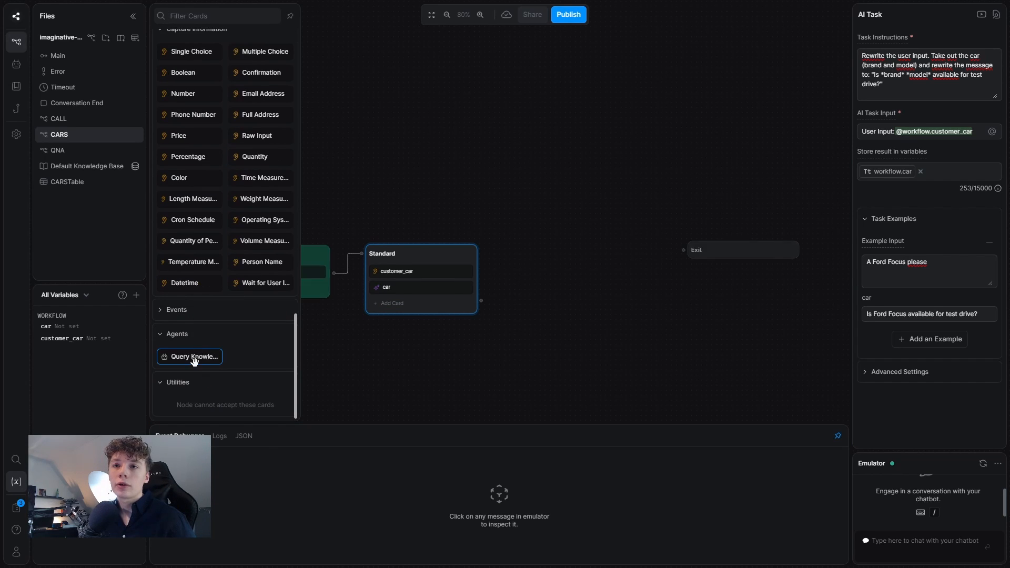
{"action": "left_click", "coordinate": [194, 357]}
{"action": "left_click", "coordinate": [897, 91]}
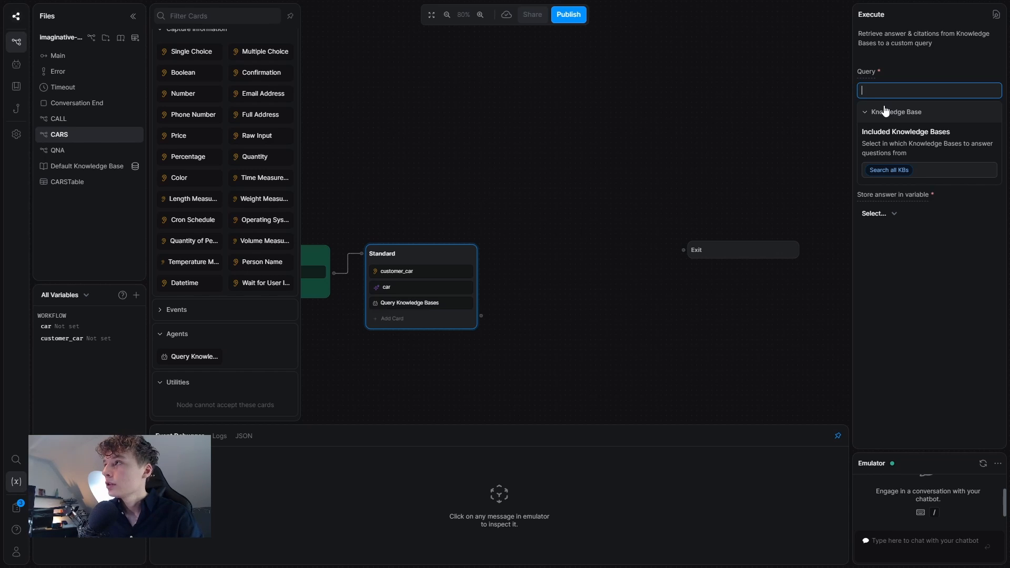
{"action": "key", "text": "BackSpace"}
{"action": "key", "text": "BackSpace"}
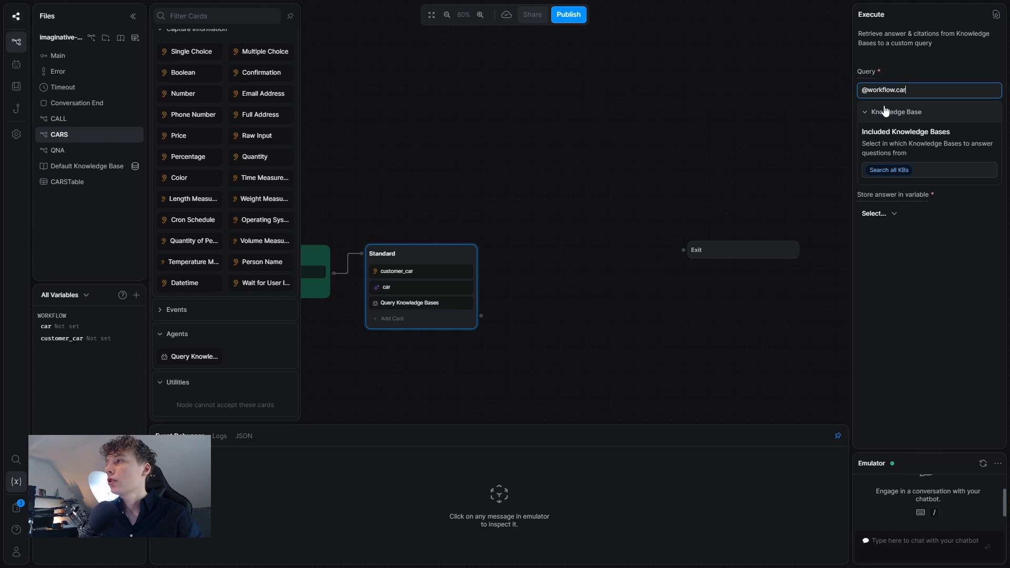
{"action": "left_click", "coordinate": [557, 171]}
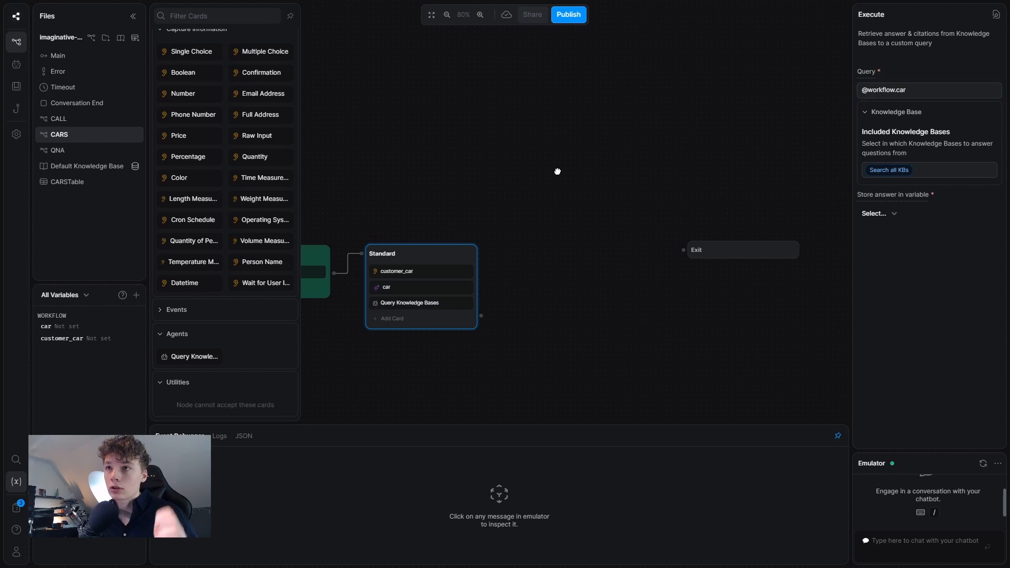
Create a knowledge base from CARSTable and name it CARS.
{"action": "left_click", "coordinate": [120, 38]}
{"action": "left_click", "coordinate": [295, 260]}
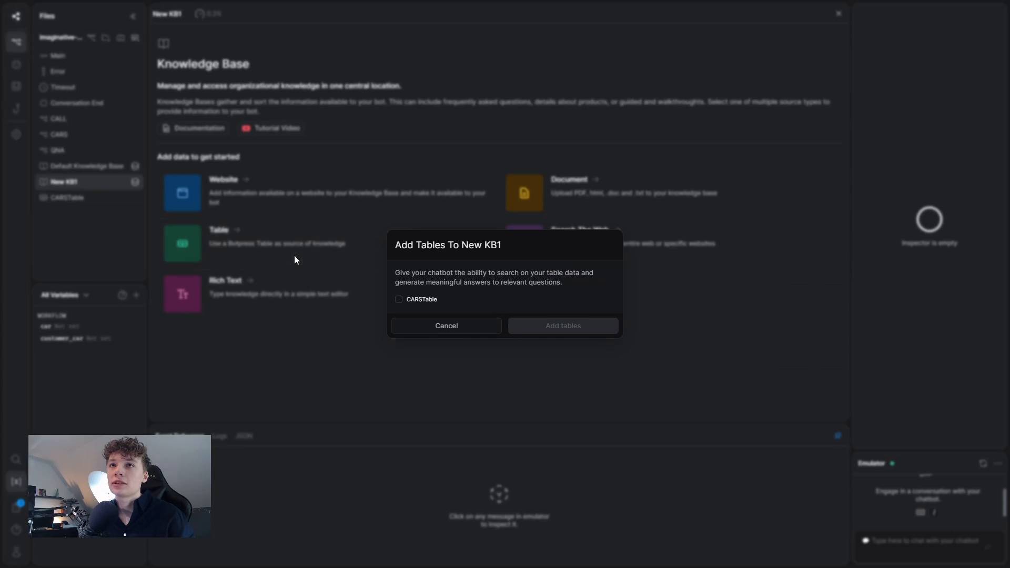
{"action": "left_click", "coordinate": [416, 301]}
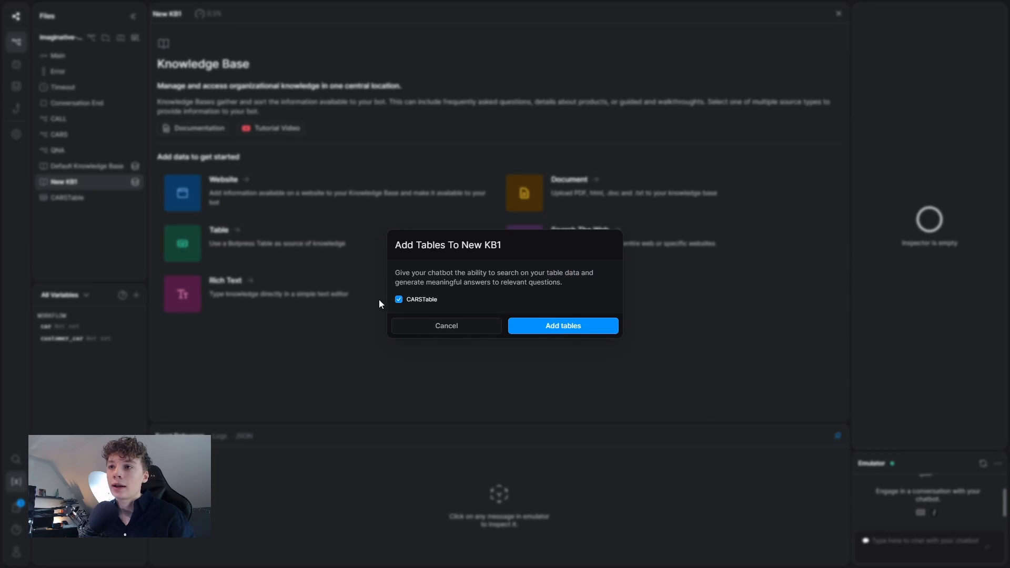
{"action": "left_click", "coordinate": [551, 321]}
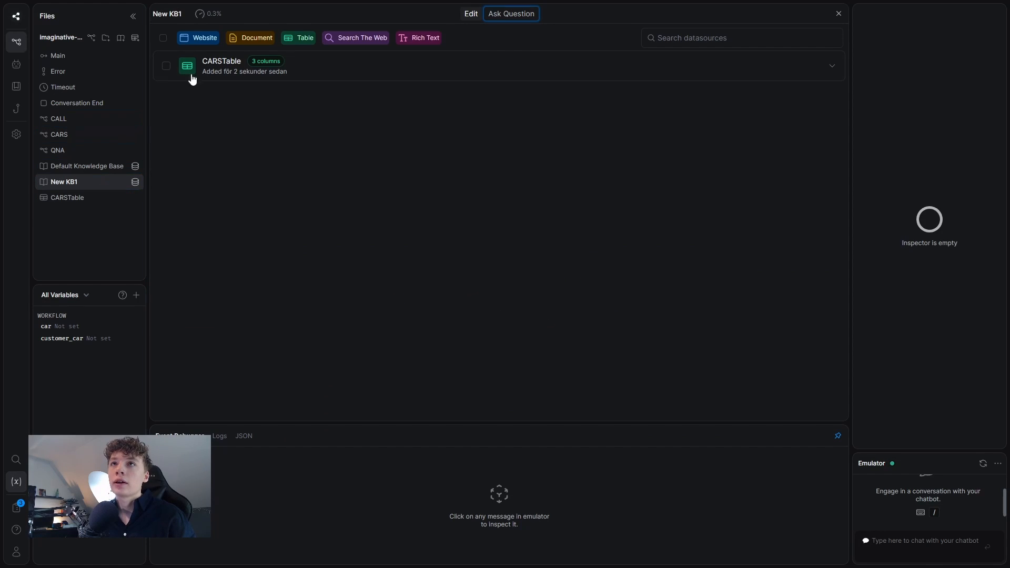
{"action": "left_click", "coordinate": [174, 15]}
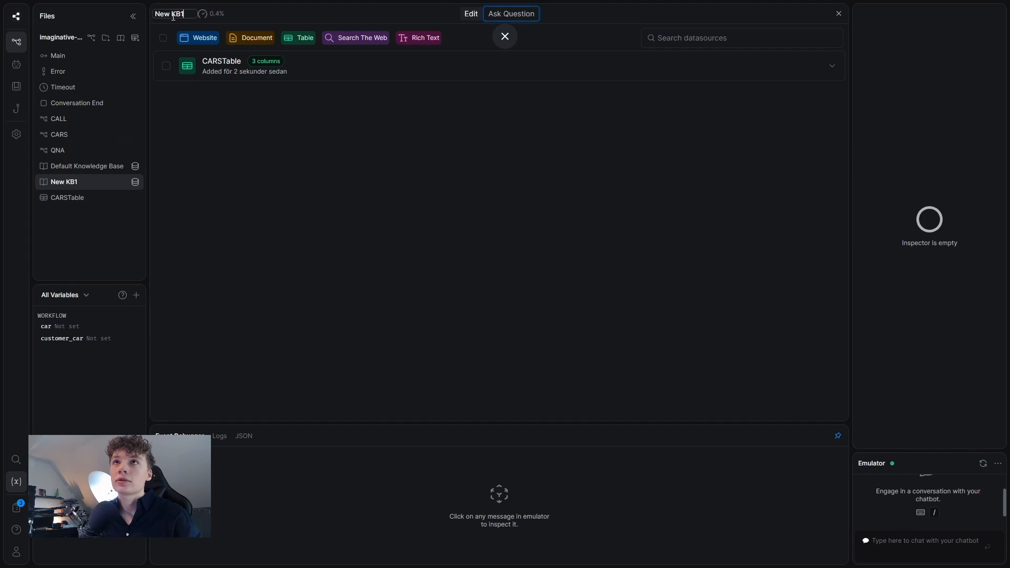
{"action": "key", "text": "ctrl+a"}
{"action": "type", "text": "CARS"}
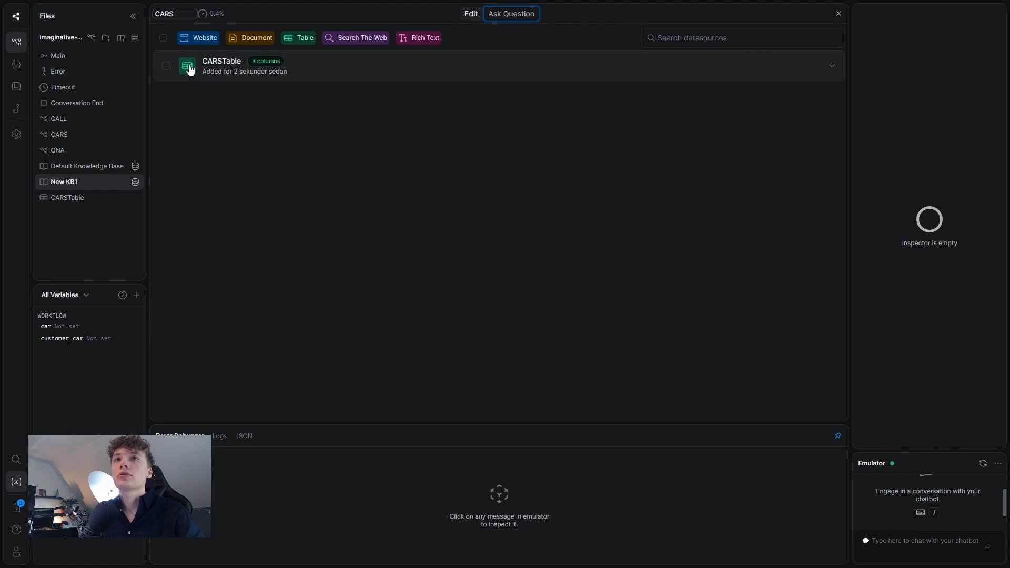
{"action": "key", "text": "Return"}
Limit the CARS workflow's knowledge base query to the CARS knowledge base only.
{"action": "left_click", "coordinate": [96, 135]}
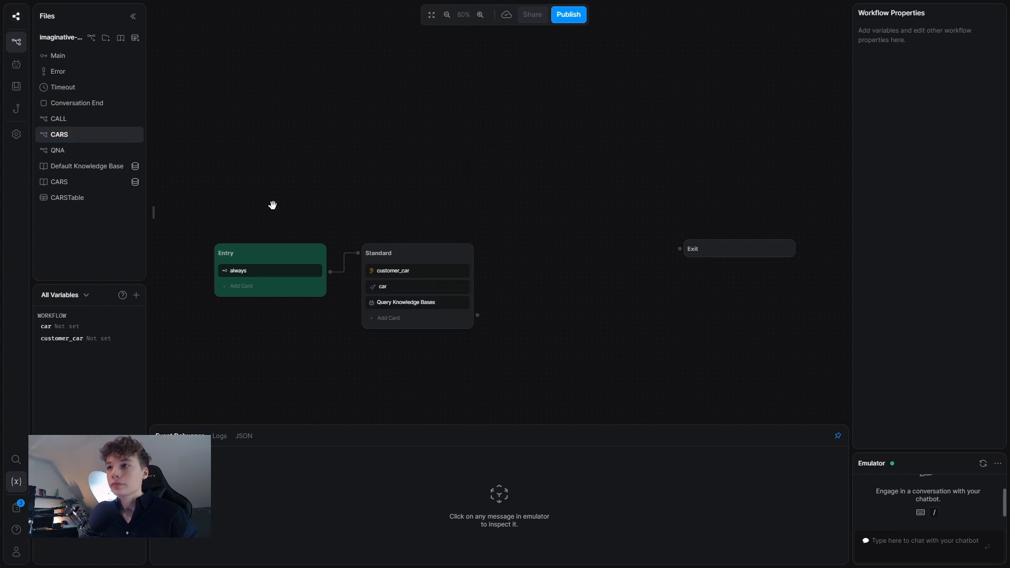
{"action": "left_click", "coordinate": [434, 308]}
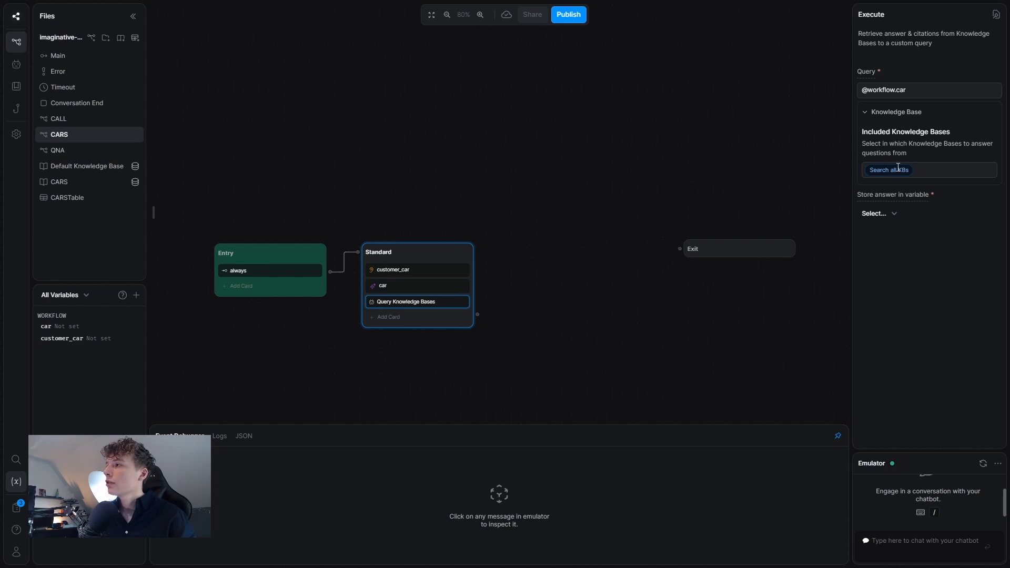
{"action": "left_click", "coordinate": [898, 167]}
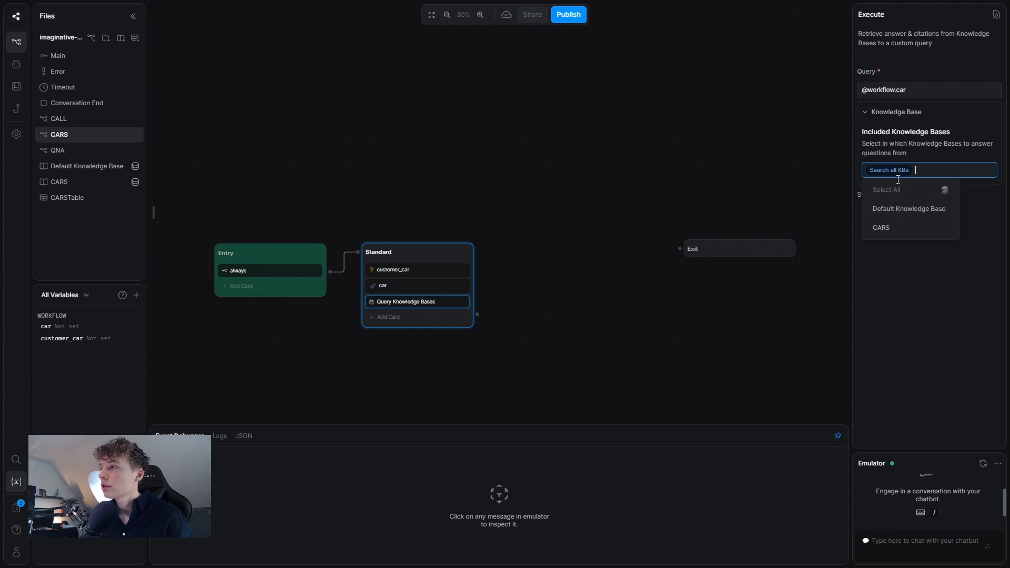
{"action": "left_click", "coordinate": [898, 227]}
{"action": "left_click", "coordinate": [802, 188]}
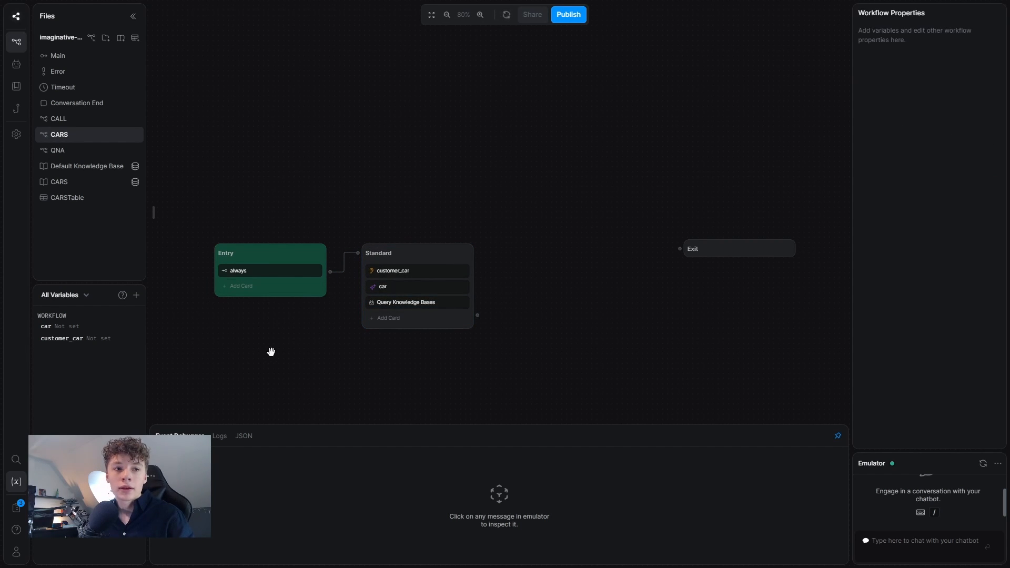
{"action": "left_click", "coordinate": [390, 319]}
Add a Text card to Standard sending {{turn.KnowledgeAgent.answer}}.
{"action": "left_click", "coordinate": [195, 66]}
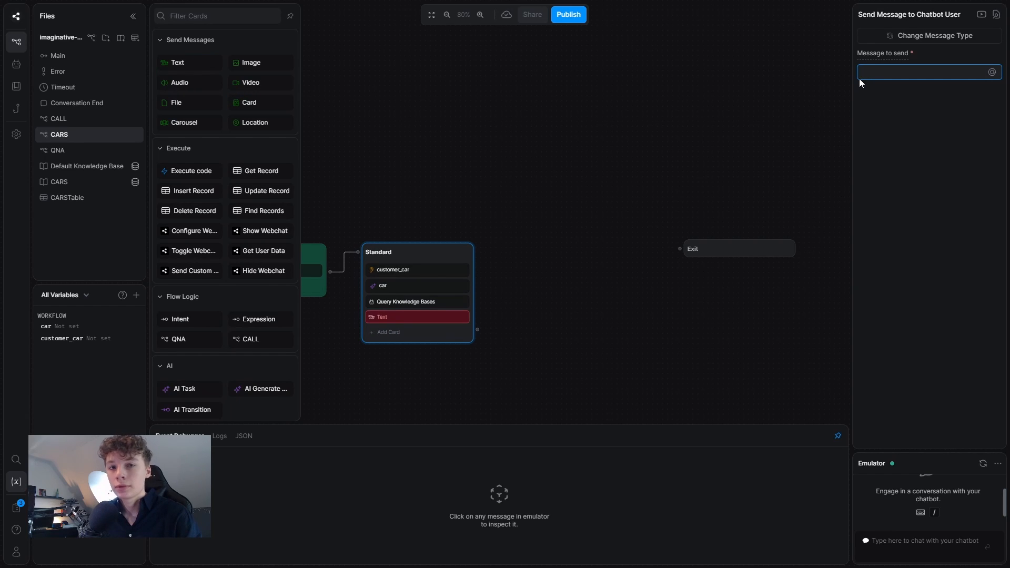
{"action": "type", "text": "{{"}
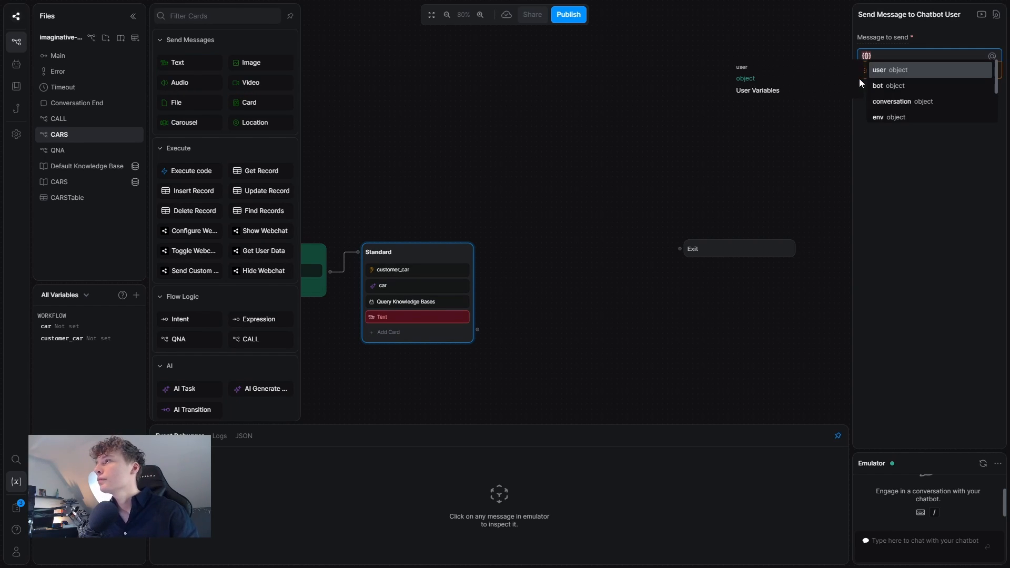
{"action": "type", "text": "turn"}
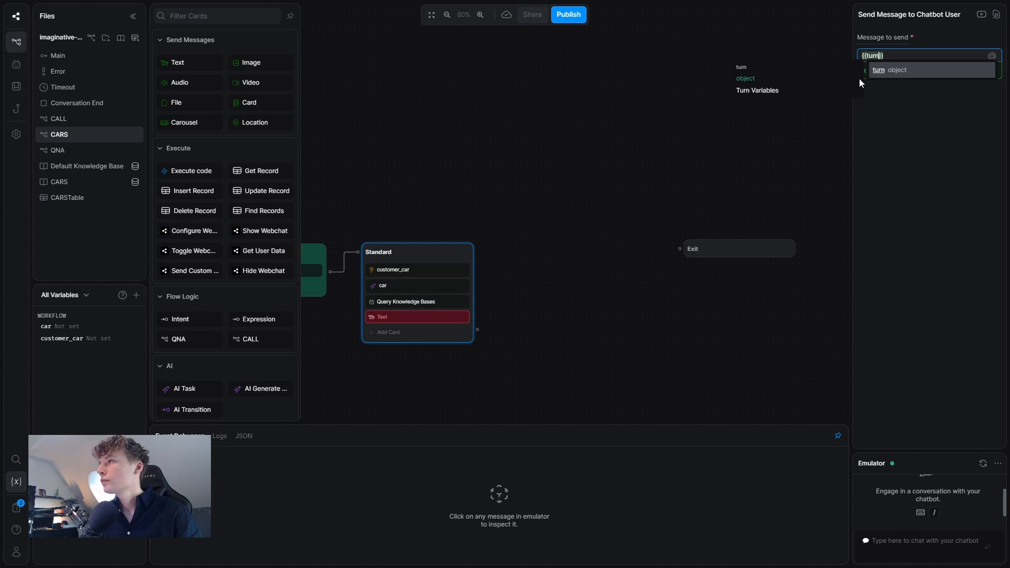
{"action": "type", "text": "."}
{"action": "left_click", "coordinate": [917, 68]}
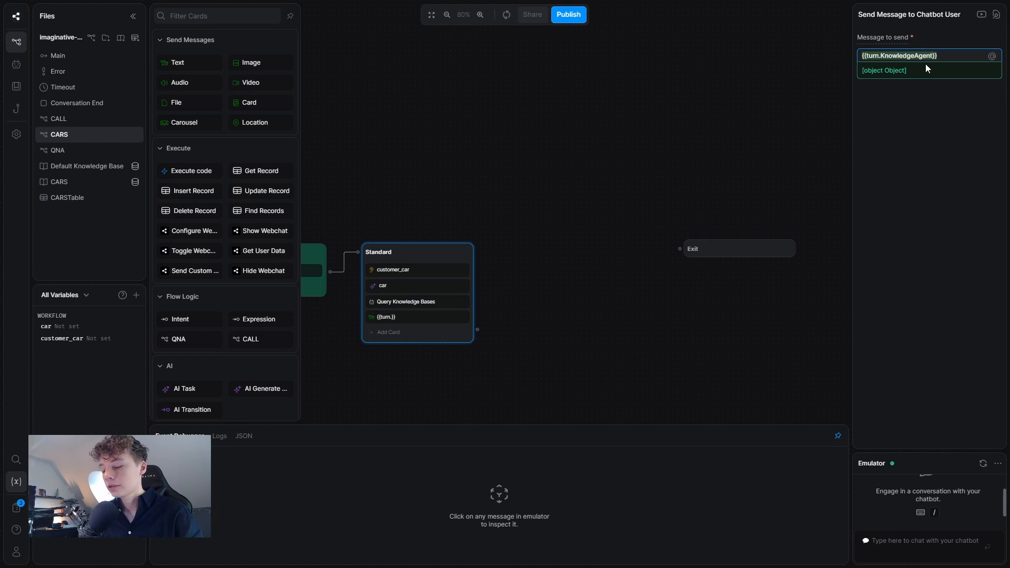
{"action": "type", "text": ".a"}
{"action": "key", "text": "Return"}
Link the Standard node to Exit, then switch to the Main workflow.
{"action": "left_click_drag", "start_coordinate": [664, 132], "coordinate": [668, 133]}
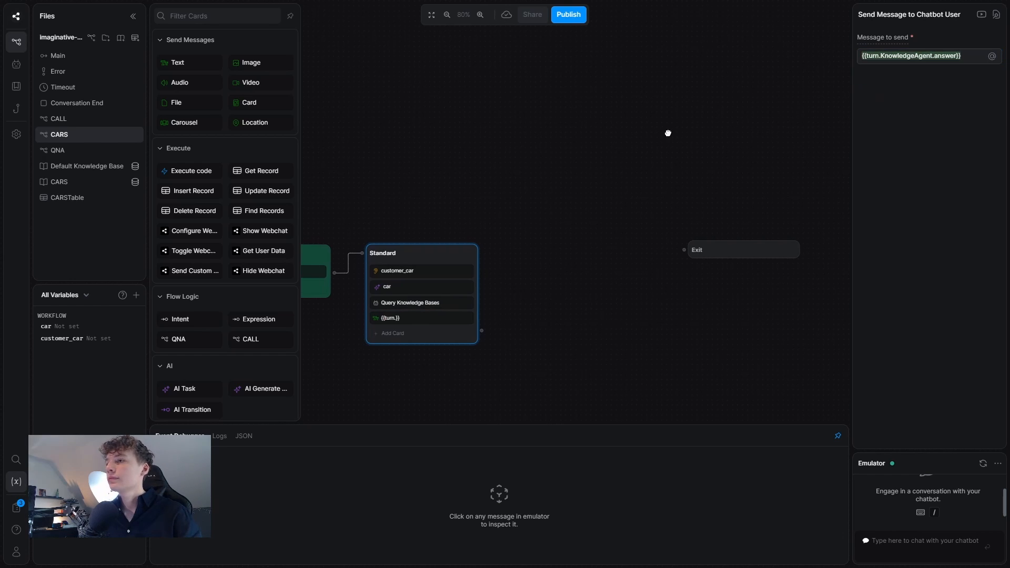
{"action": "left_click_drag", "start_coordinate": [482, 331], "coordinate": [590, 252]}
{"action": "left_click", "coordinate": [553, 202]}
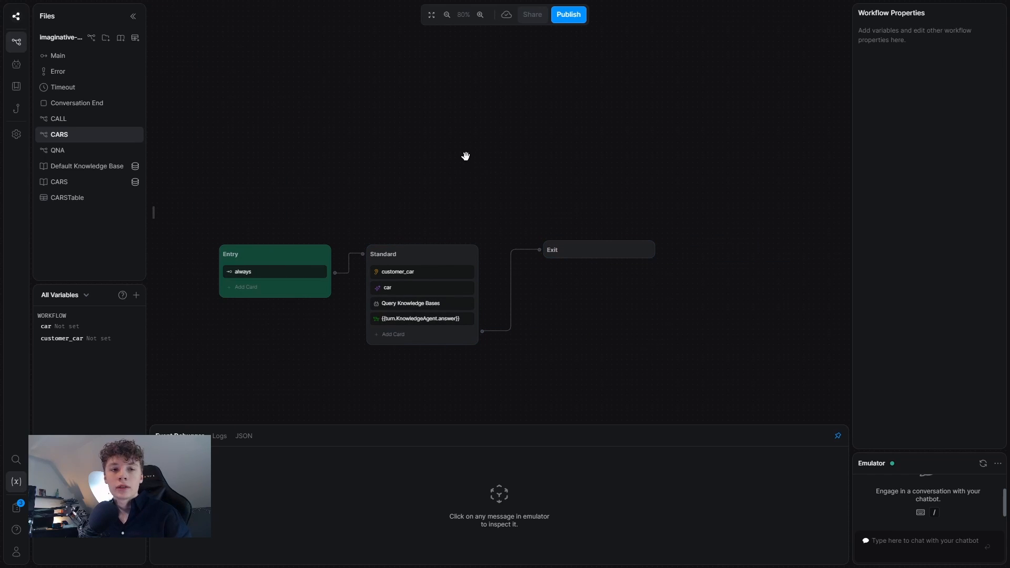
{"action": "left_click_drag", "start_coordinate": [535, 392], "coordinate": [586, 376]}
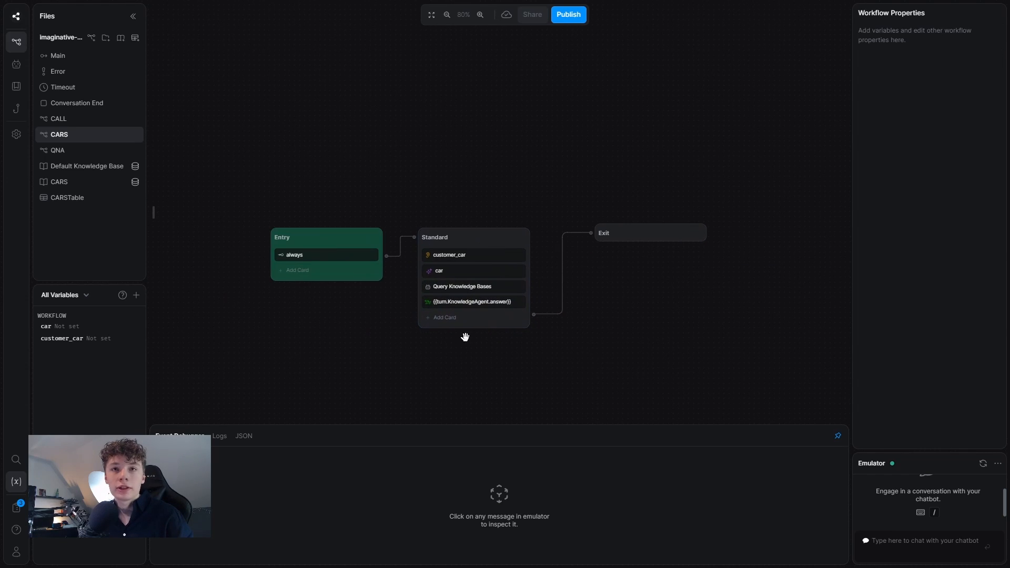
{"action": "left_click", "coordinate": [59, 56]}
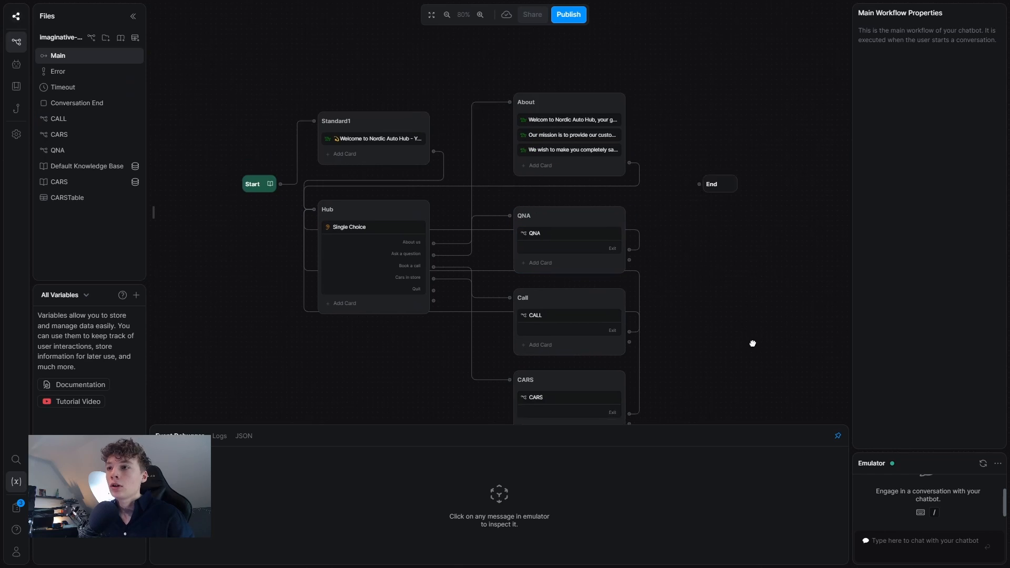
Link the Hub's Quit choice to End in Main and bring up the webchat.
{"action": "left_click_drag", "start_coordinate": [753, 344], "coordinate": [729, 282]}
{"action": "left_click_drag", "start_coordinate": [410, 229], "coordinate": [678, 130]}
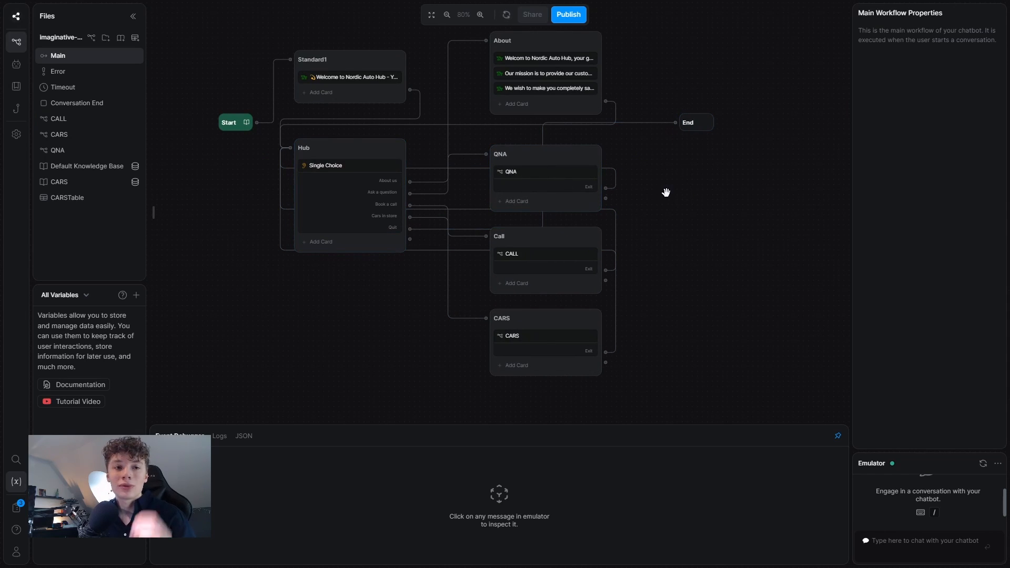
{"action": "mouse_move", "coordinate": [620, 225]}
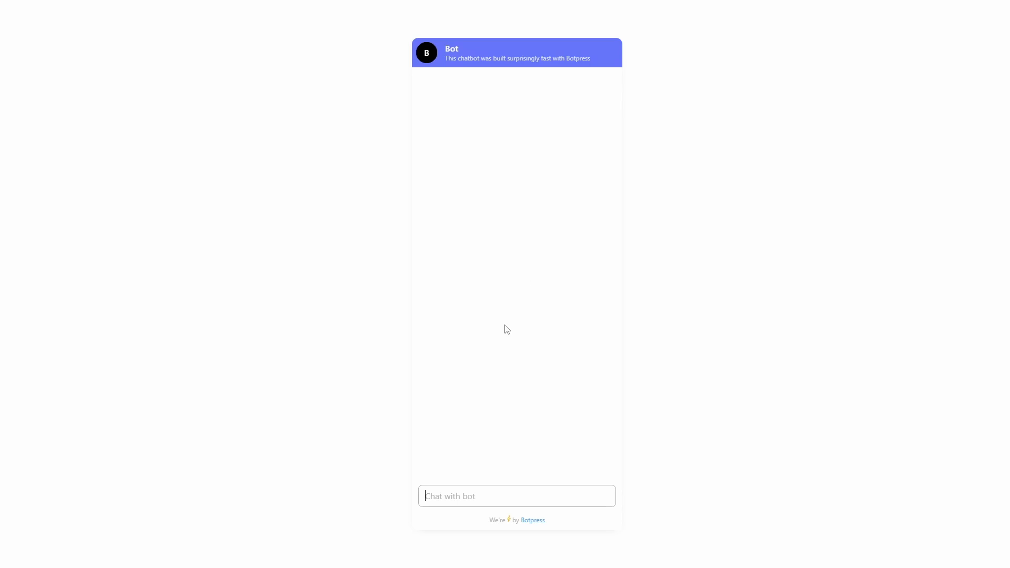
Greet the bot with 'Hi' and choose Ask a question.
{"action": "type", "text": "Hi"}
{"action": "key", "text": "Return"}
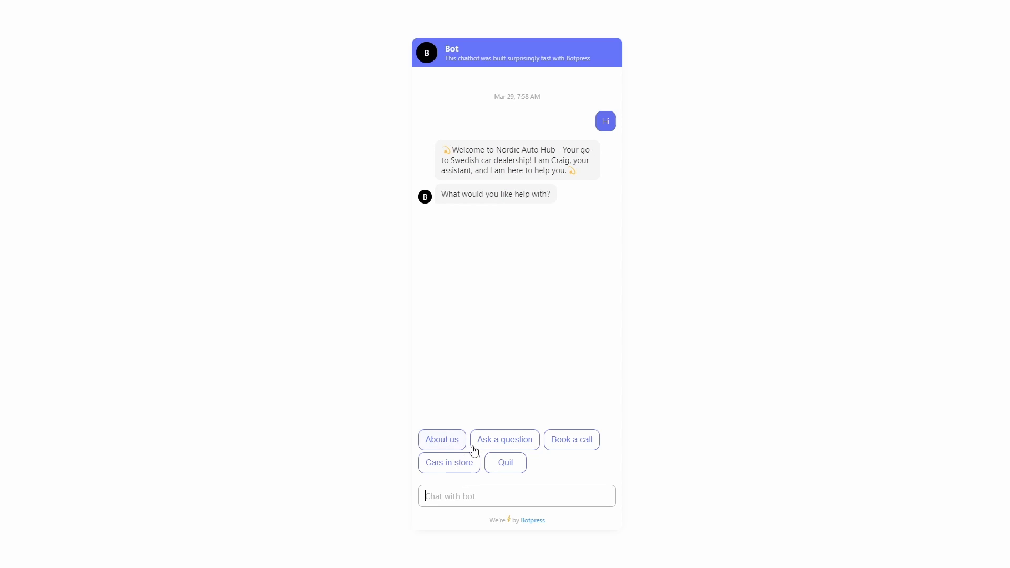
{"action": "left_click", "coordinate": [491, 447]}
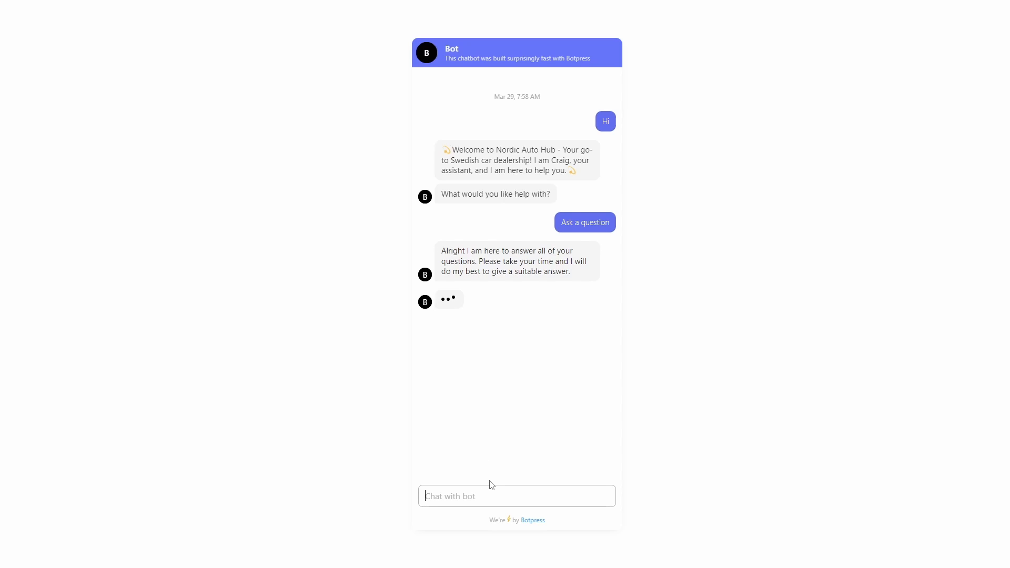
Ask the bot 'What are your contact information?'.
{"action": "type", "text": "What is "}
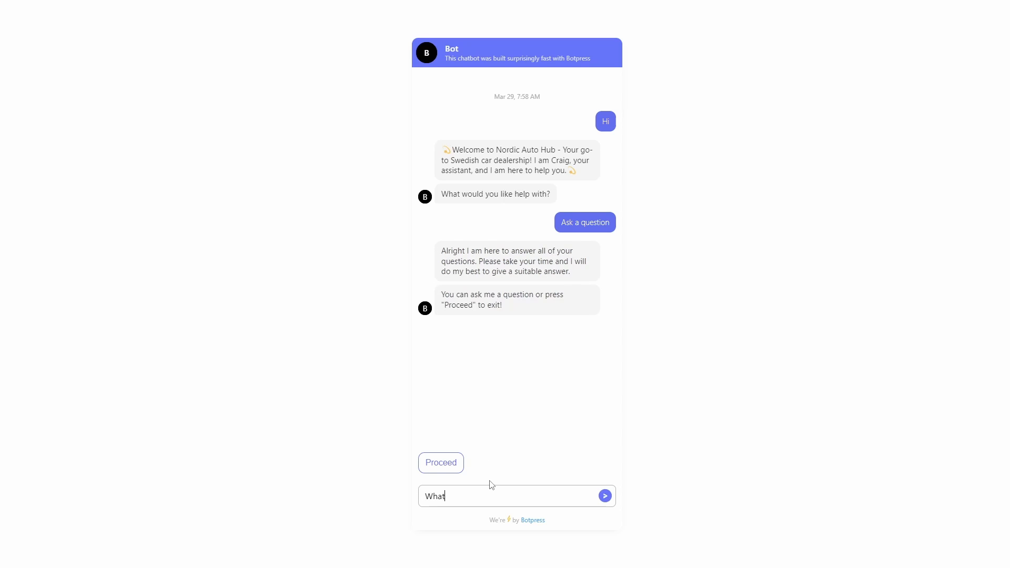
{"action": "type", "text": "y"}
{"action": "key", "text": "BackSpace"}
{"action": "type", "text": "are your contact information?"}
{"action": "key", "text": "Return"}
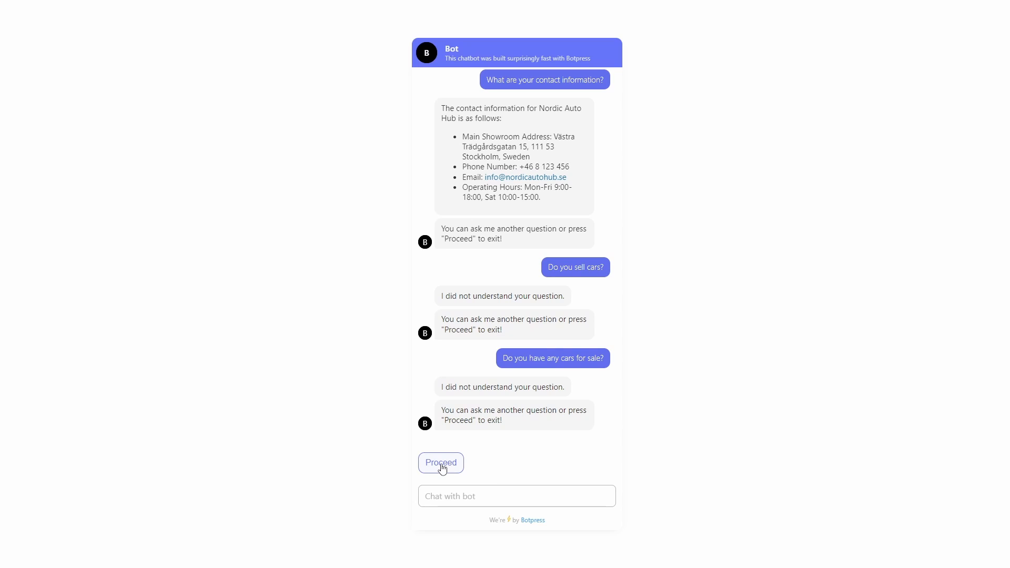
Leave the question flow, choose Book a call, and send the contact's full name.
{"action": "left_click", "coordinate": [441, 463]}
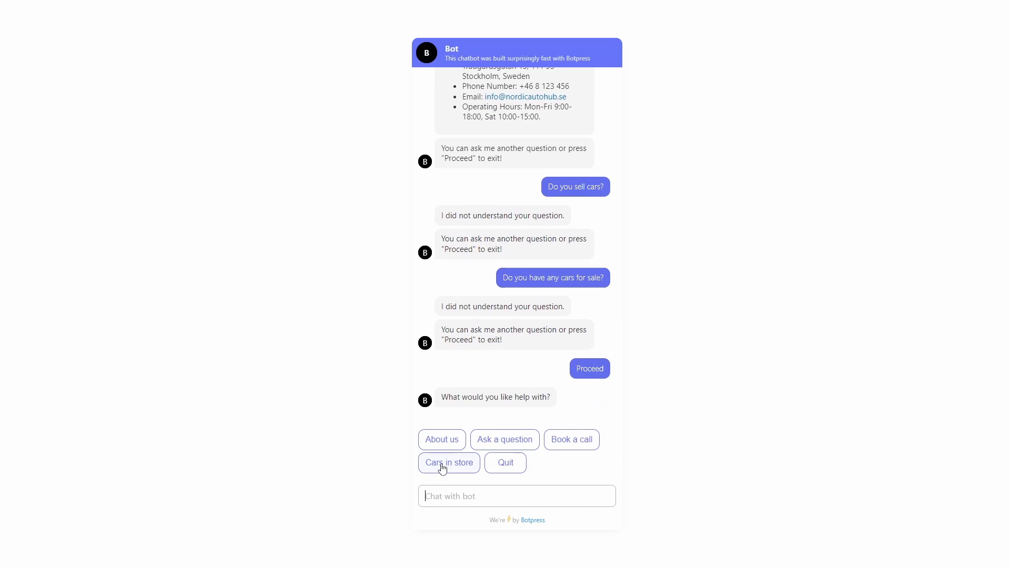
{"action": "left_click", "coordinate": [557, 445]}
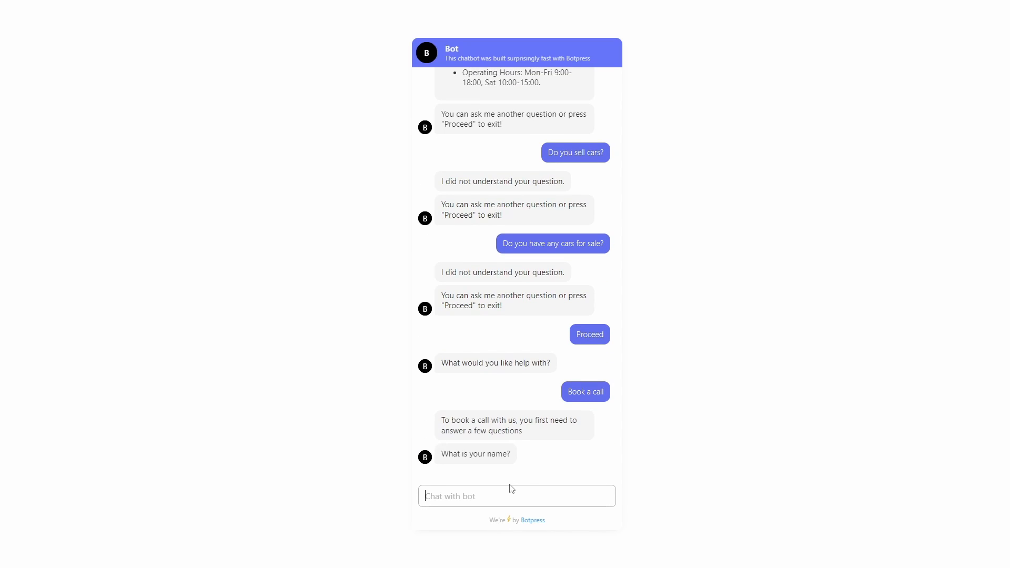
{"action": "key", "text": "Return"}
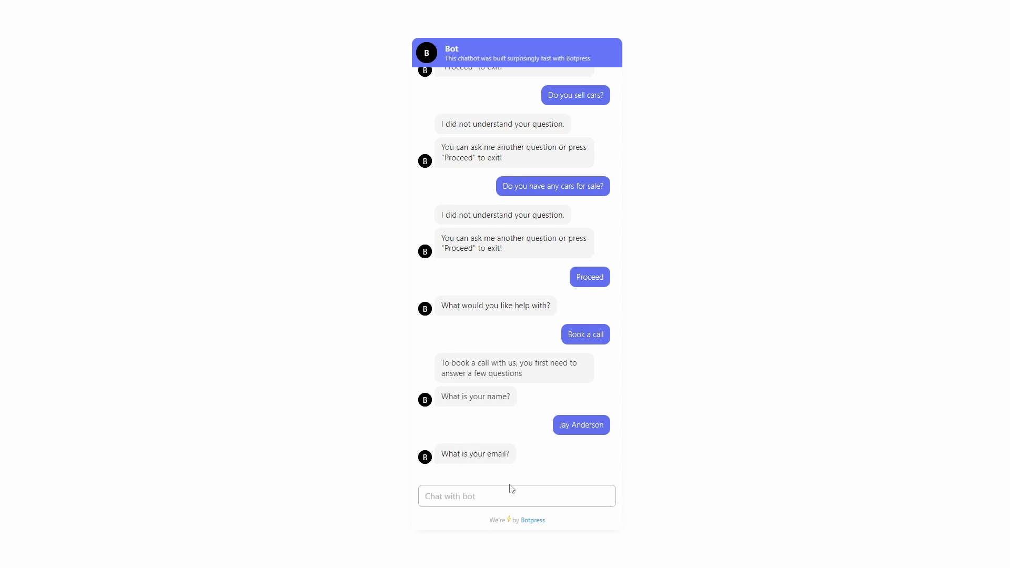
Send the contact's e-mail address and phone number, then accept storing the details.
{"action": "type", "text": "emailemna"}
{"action": "key", "text": "BackSpace"}
{"action": "key", "text": "BackSpace"}
{"action": "key", "text": "BackSpace"}
{"action": "key", "text": "BackSpace"}
{"action": "type", "text": "@email.net"}
{"action": "key", "text": "Return"}
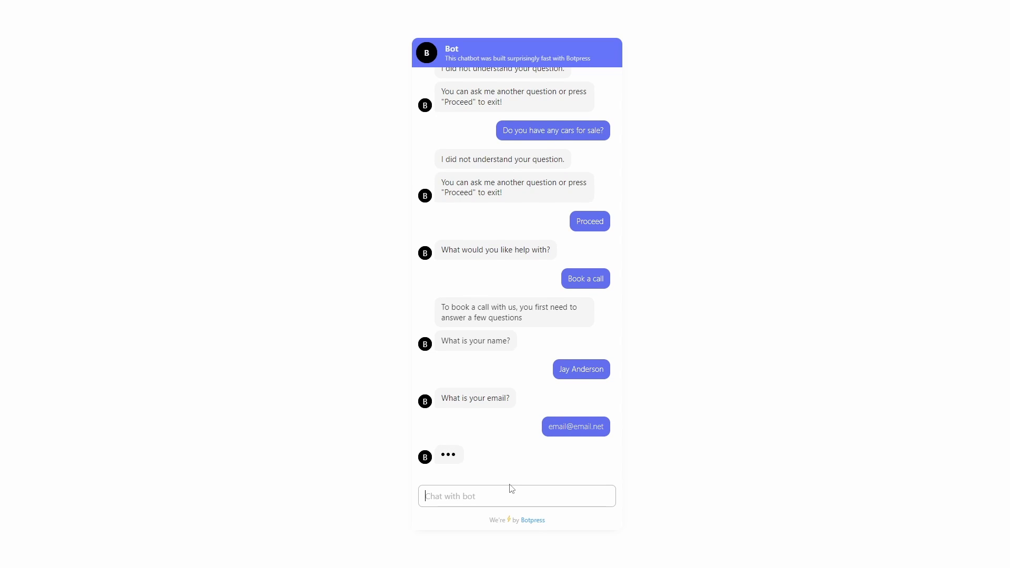
{"action": "type", "text": "1234567"}
{"action": "key", "text": "Return"}
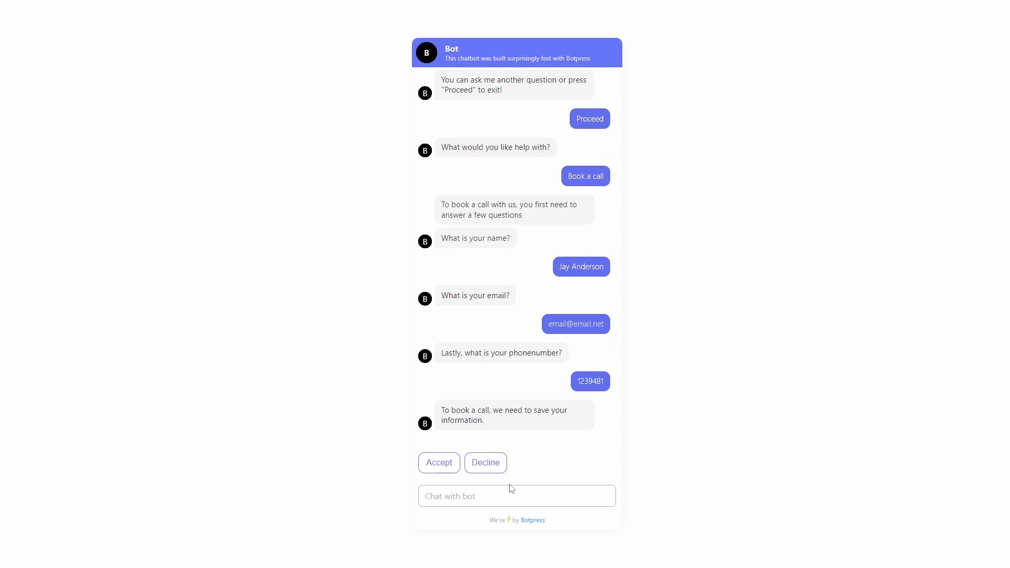
{"action": "left_click", "coordinate": [441, 470]}
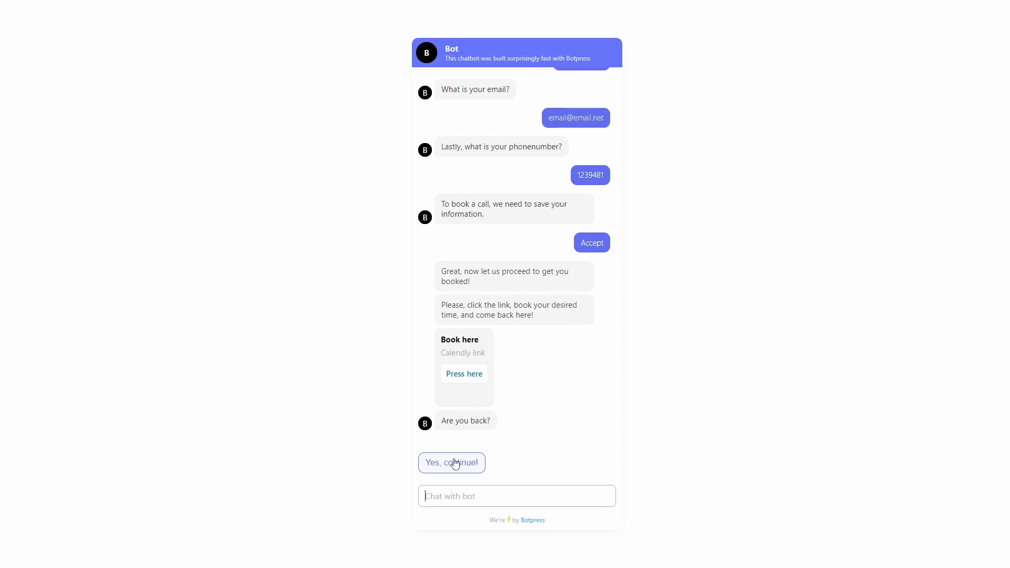
Confirm being back, ask Cars in store about 'Volvo XC90', then choose Quit.
{"action": "left_click", "coordinate": [455, 464]}
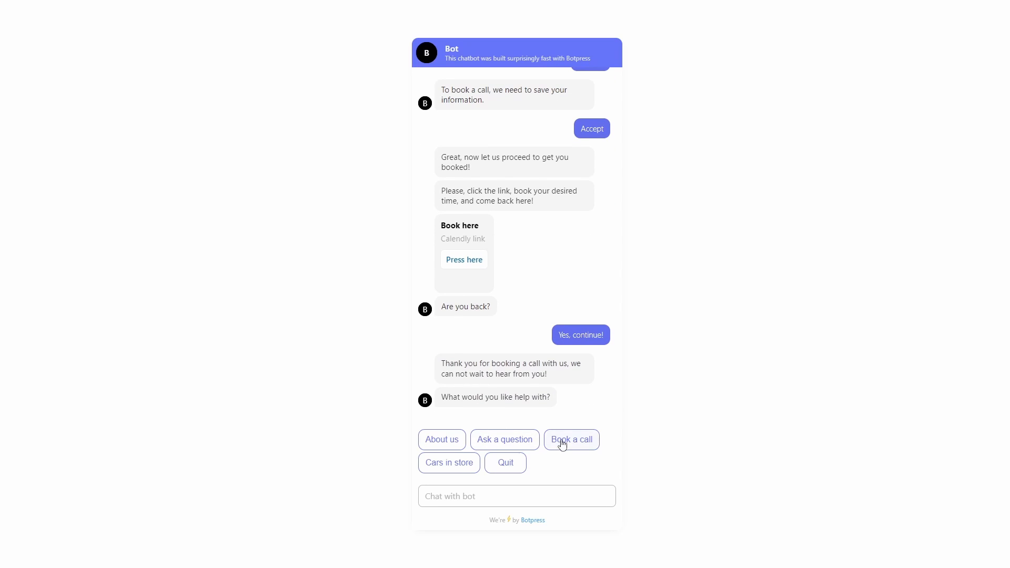
{"action": "left_click", "coordinate": [453, 465]}
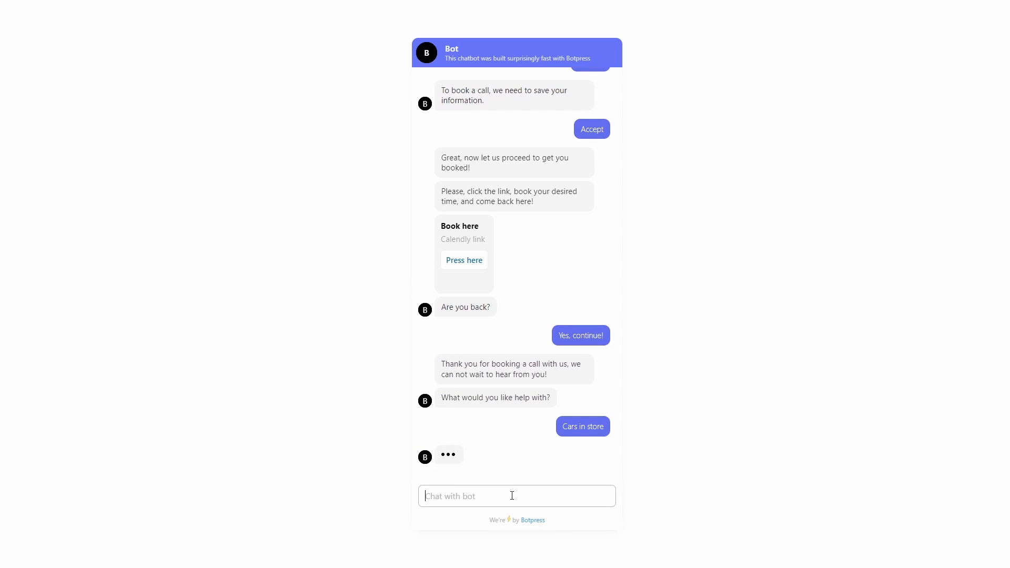
{"action": "type", "text": "V"}
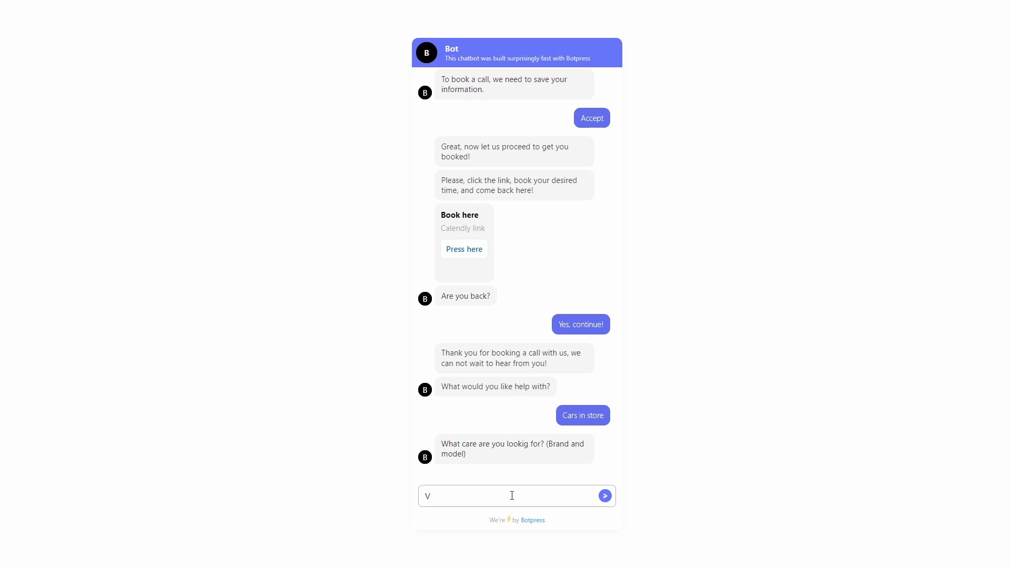
{"action": "type", "text": "olvo XC90"}
{"action": "key", "text": "Return"}
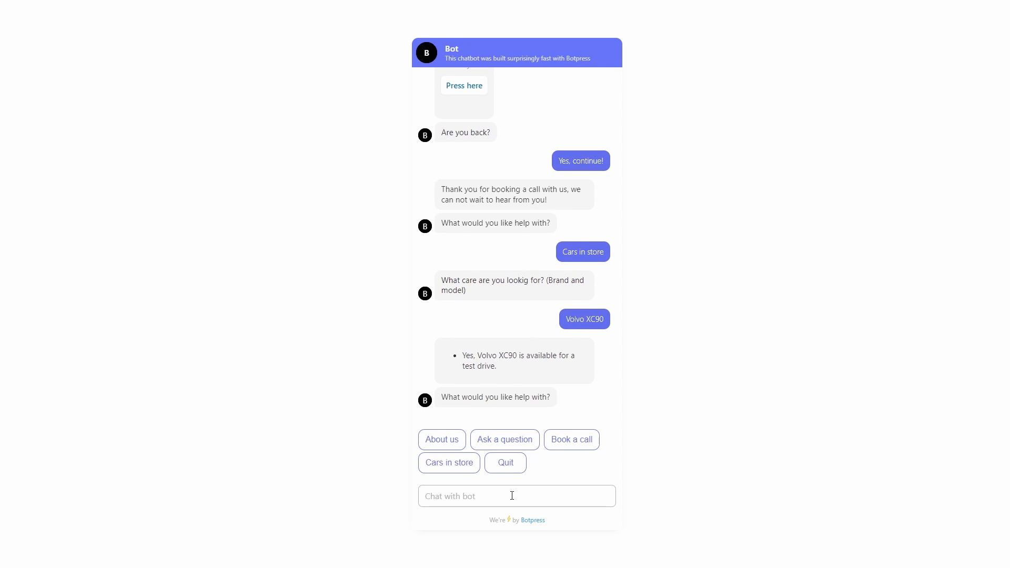
{"action": "left_click", "coordinate": [503, 470]}
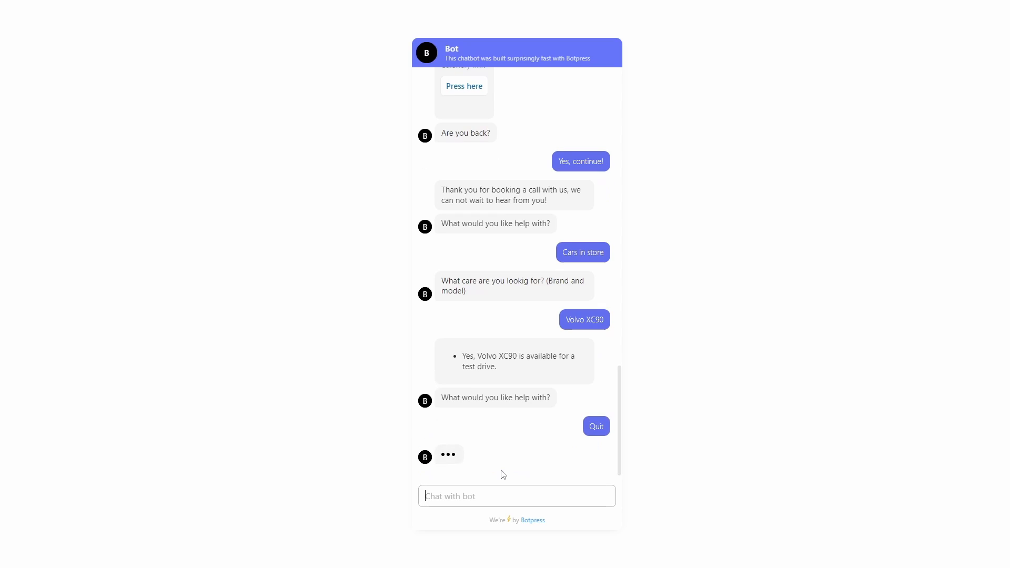